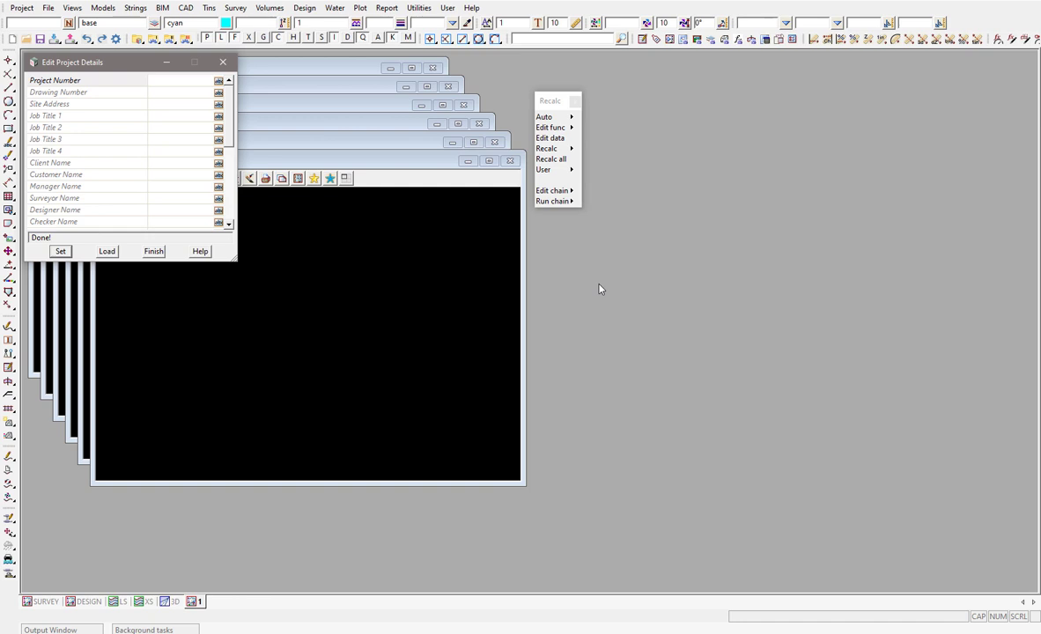
Step: Enlarge the Edit Project Details dialog so that all its fields are displayed
key("Tab")
key("Tab")
key("Tab")
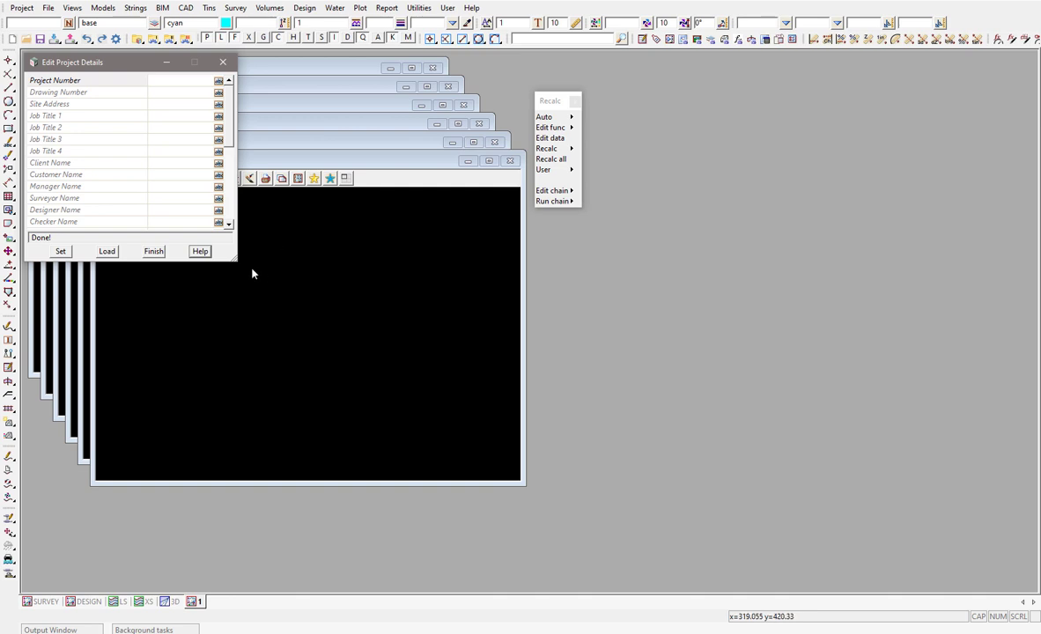
left_click_drag(234, 258, 241, 419)
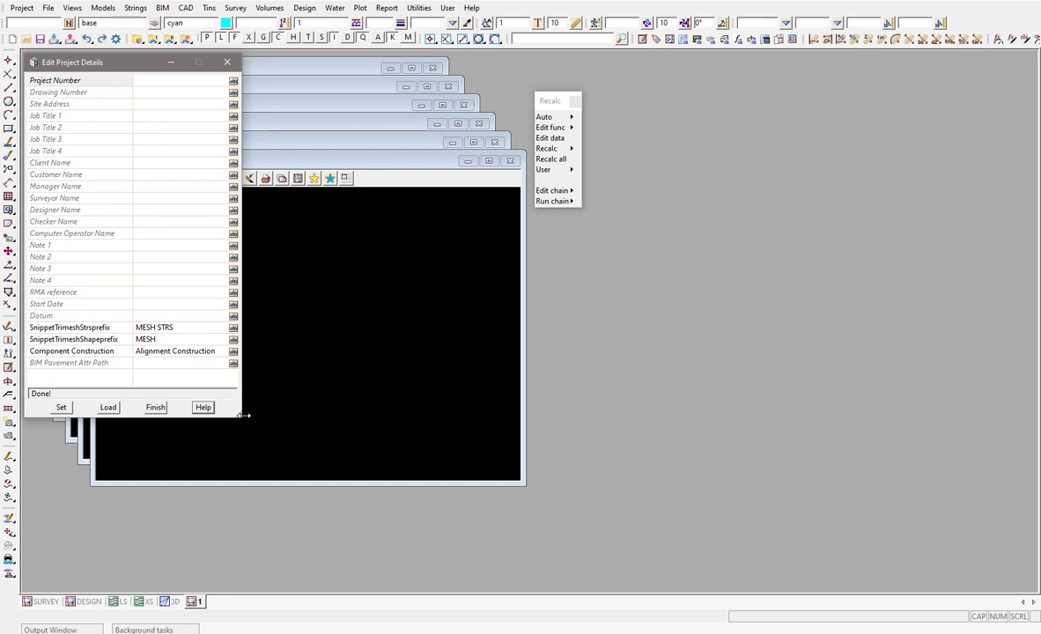
Step: Examine where the Edit Project Details defaults can be saved, selecting the User folder, and close the save dialog without writing
left_click(36, 63)
left_click(57, 187)
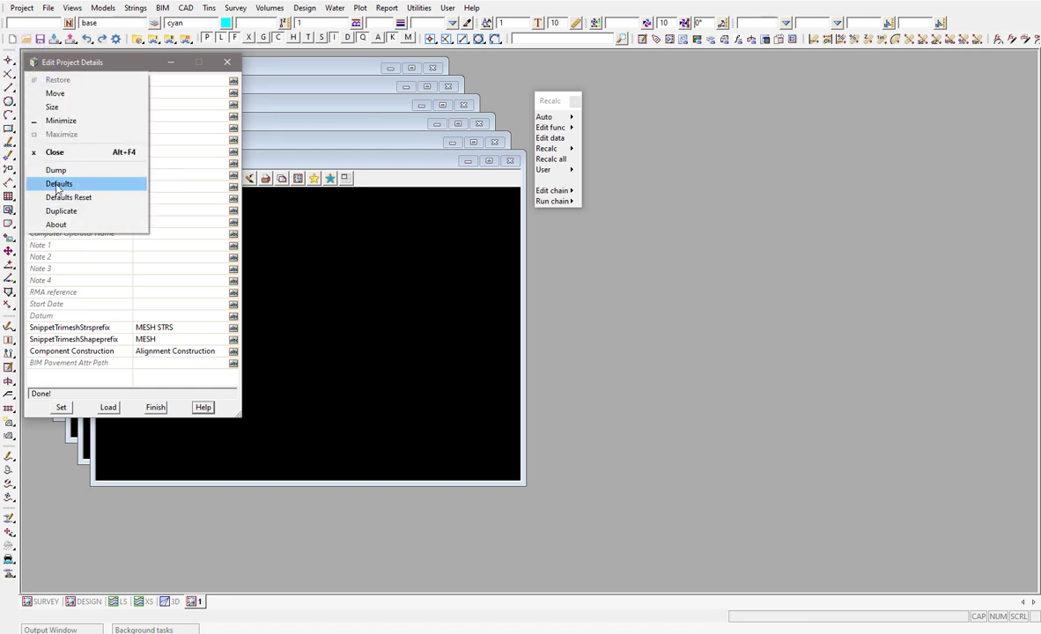
left_click(57, 184)
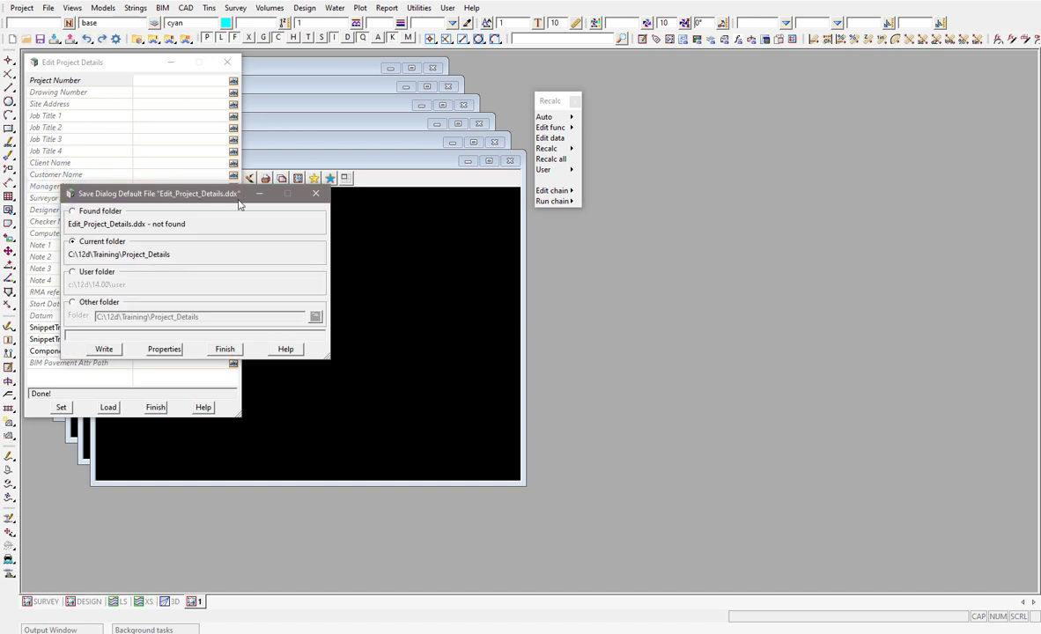
left_click(78, 272)
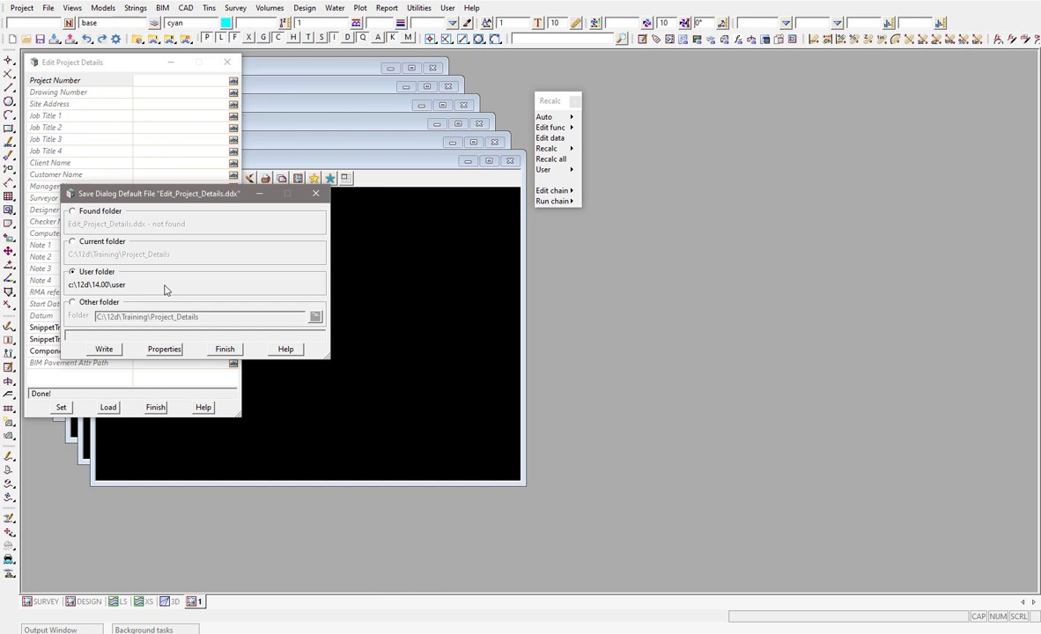
left_click(225, 350)
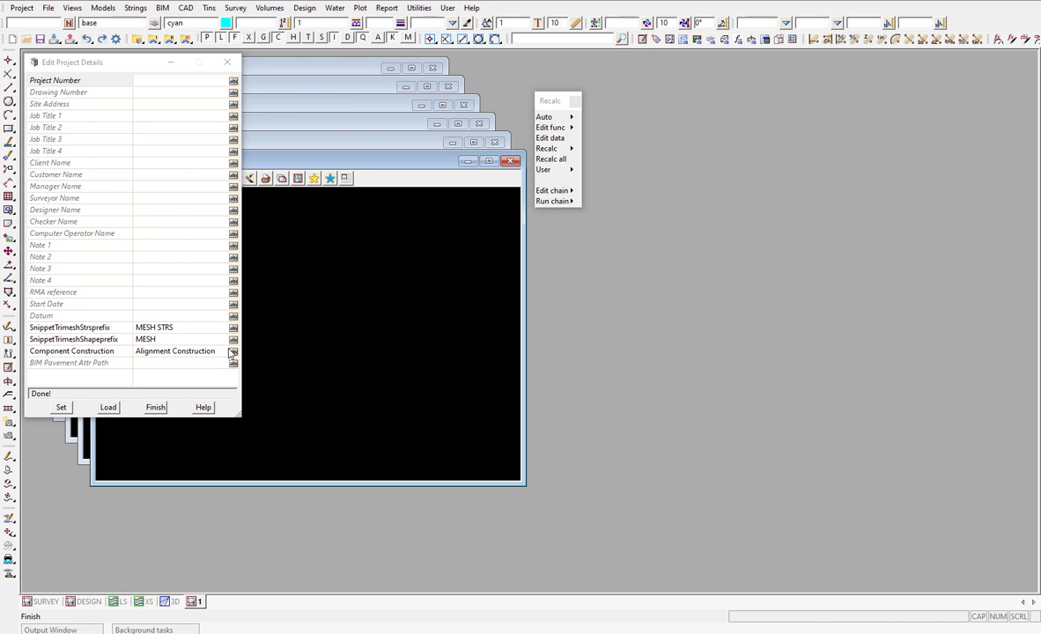
left_click(114, 67)
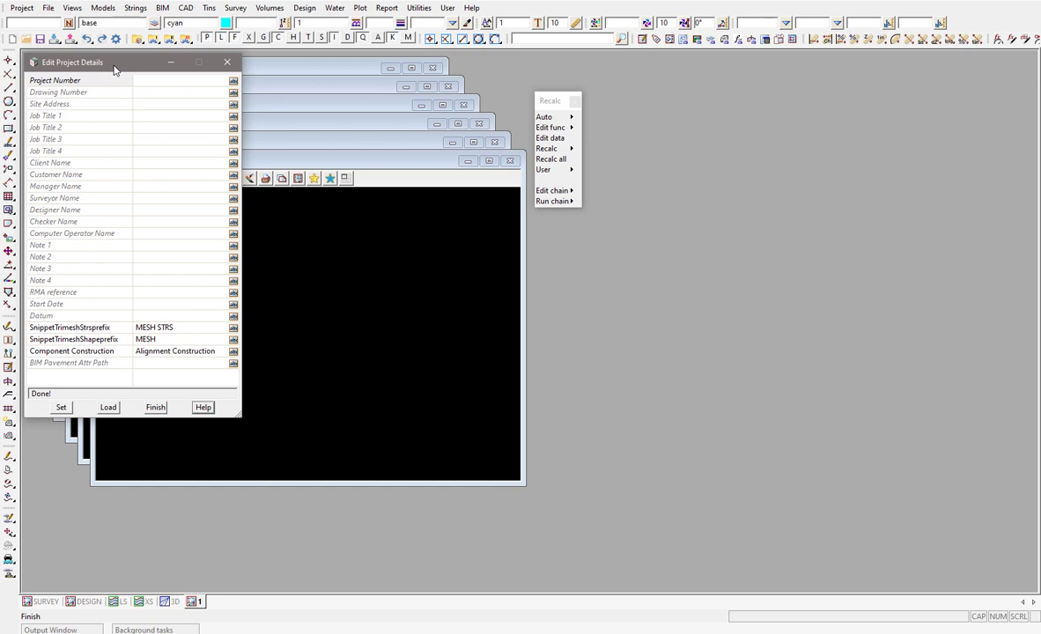
Step: Open the env.4d environment variables editor and display the Details settings under Projects
left_click(22, 8)
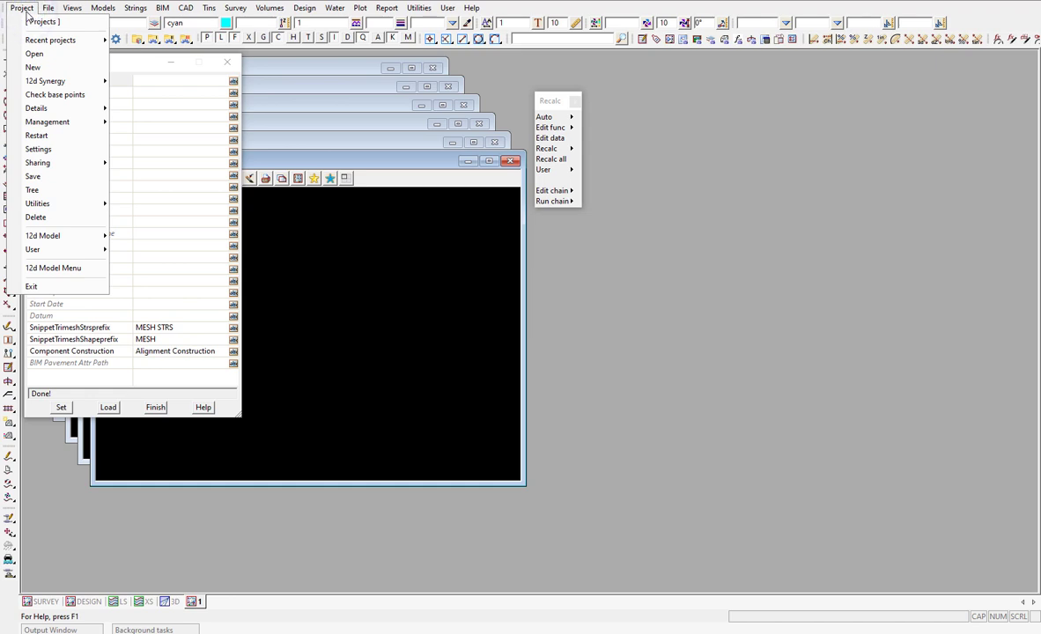
mouse_move(60, 120)
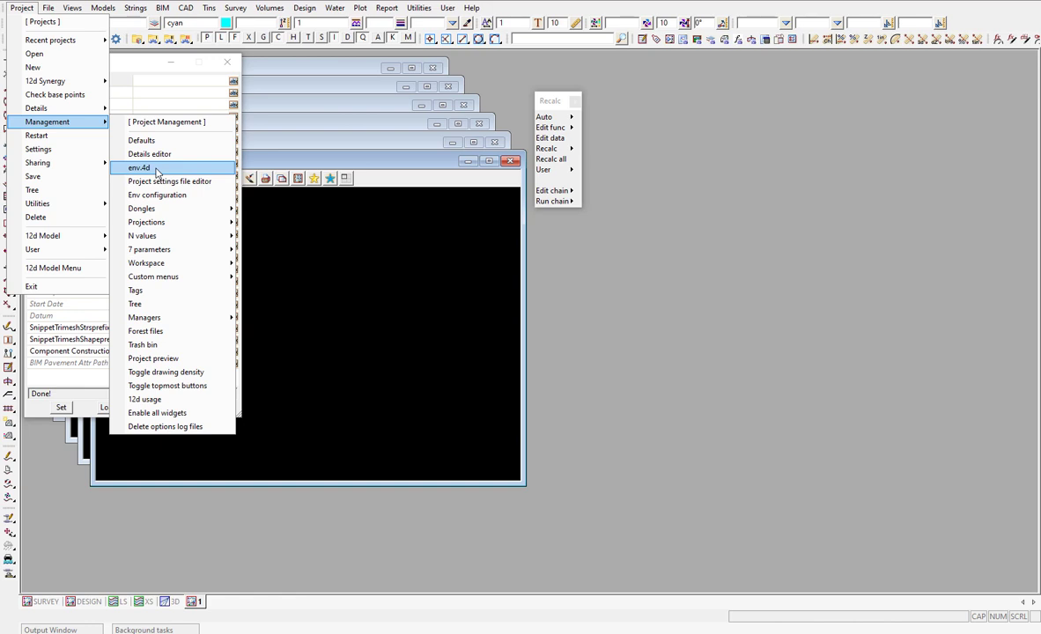
left_click(157, 169)
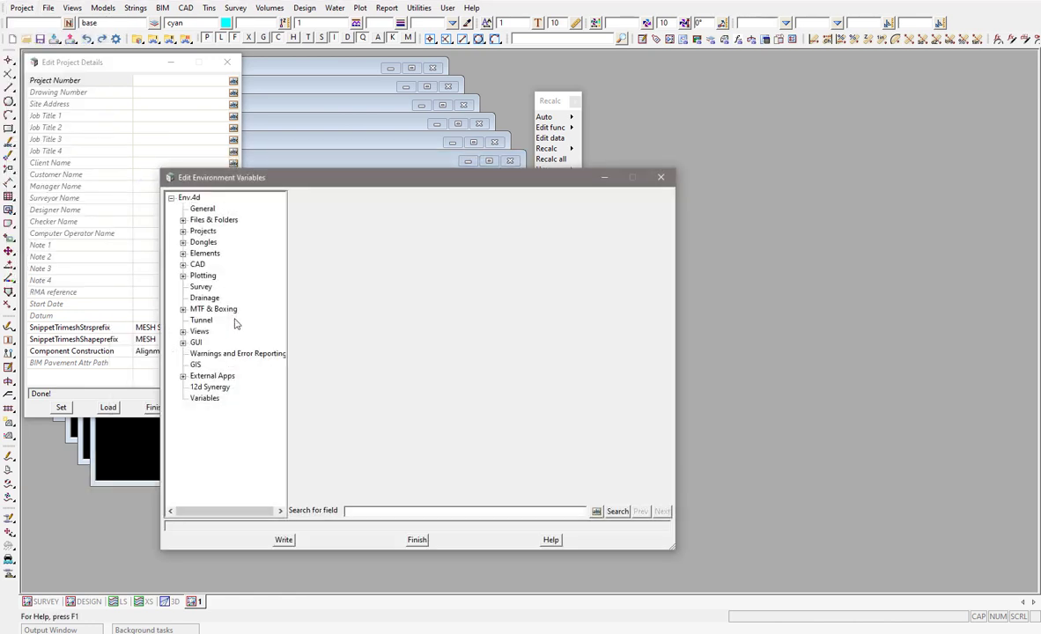
left_click_drag(242, 178, 367, 92)
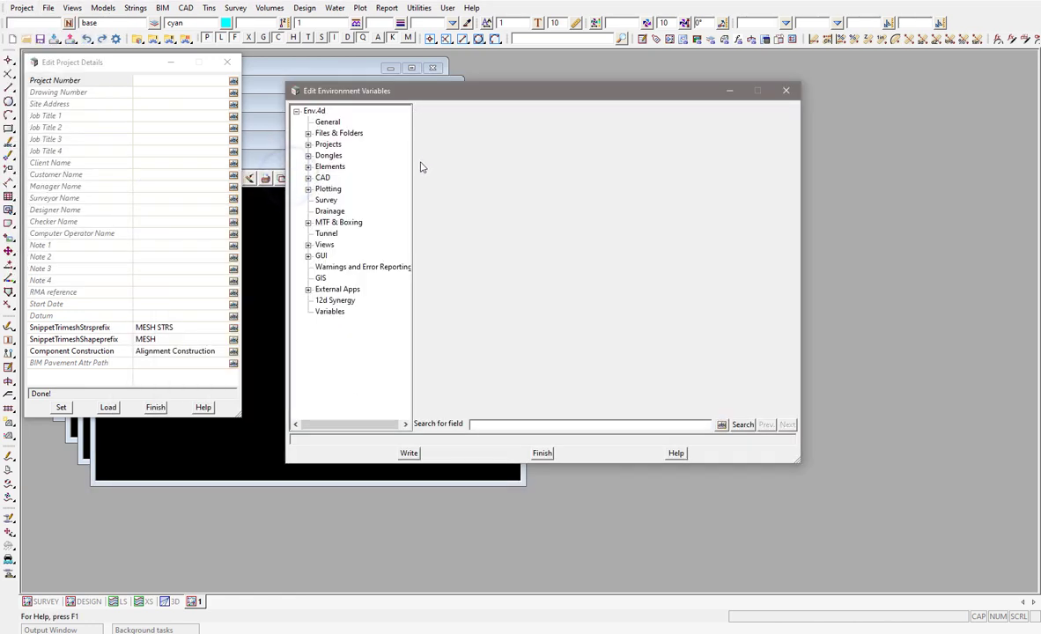
left_click(308, 144)
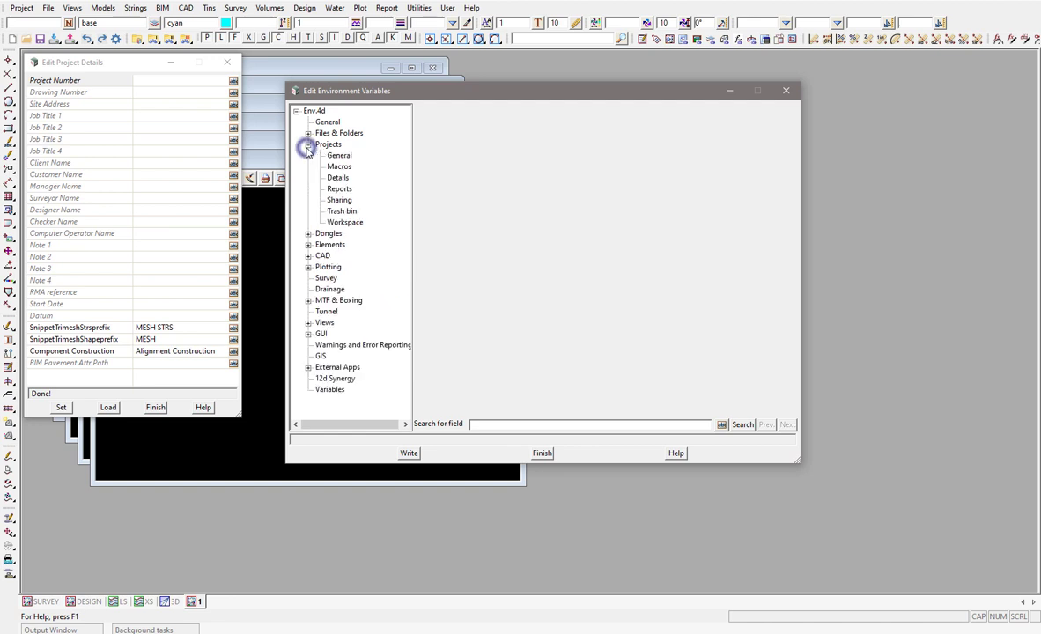
left_click(337, 177)
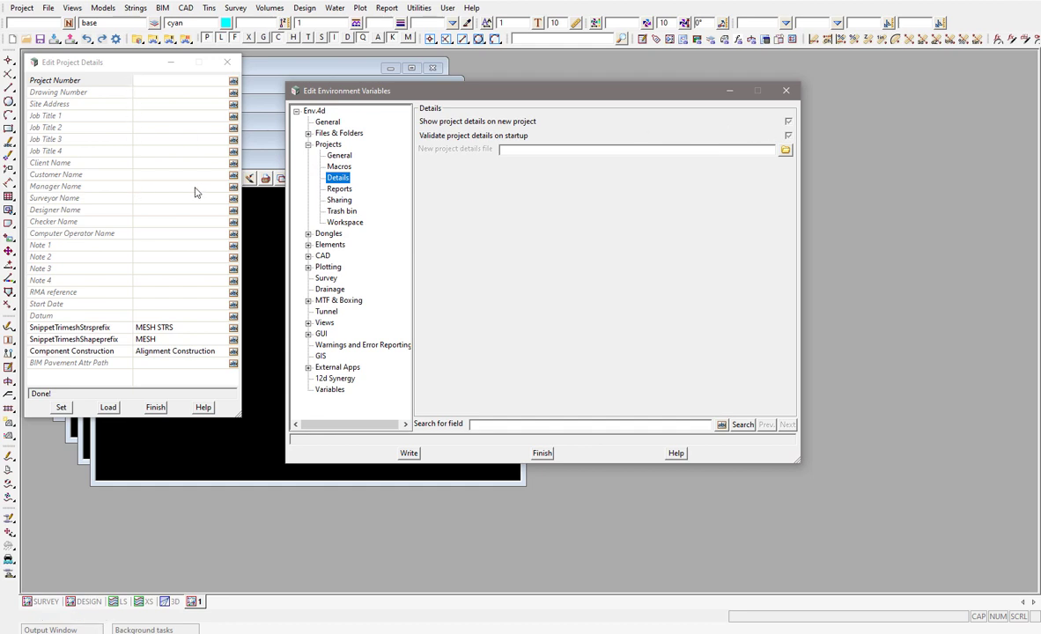
Step: Turn off showing project details on new projects and validating project details on startup, and activate the new project details file field
left_click(788, 121)
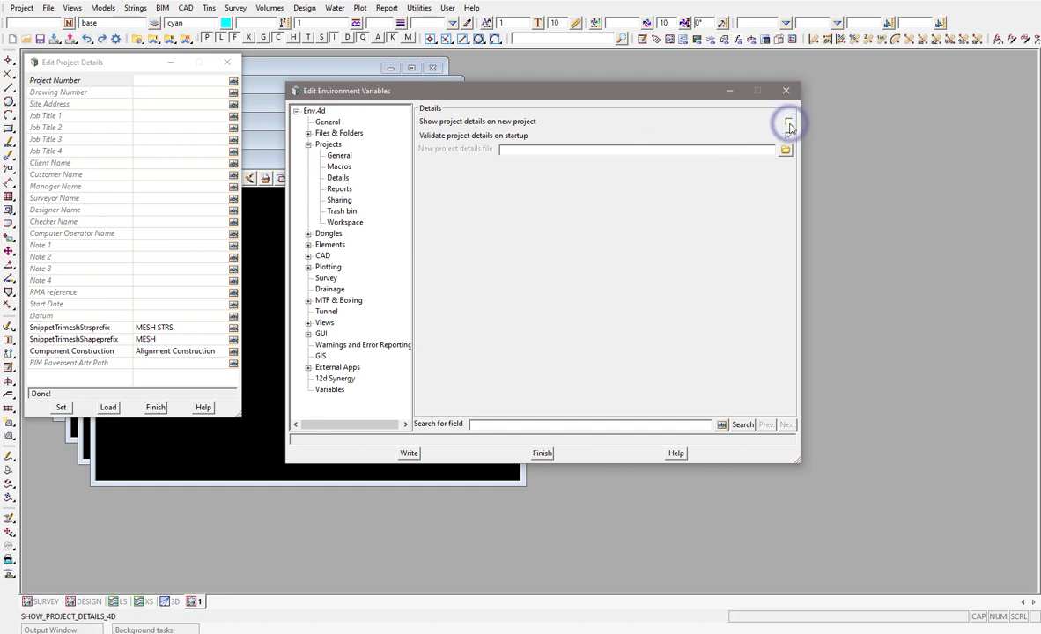
left_click(560, 138)
left_click(519, 152)
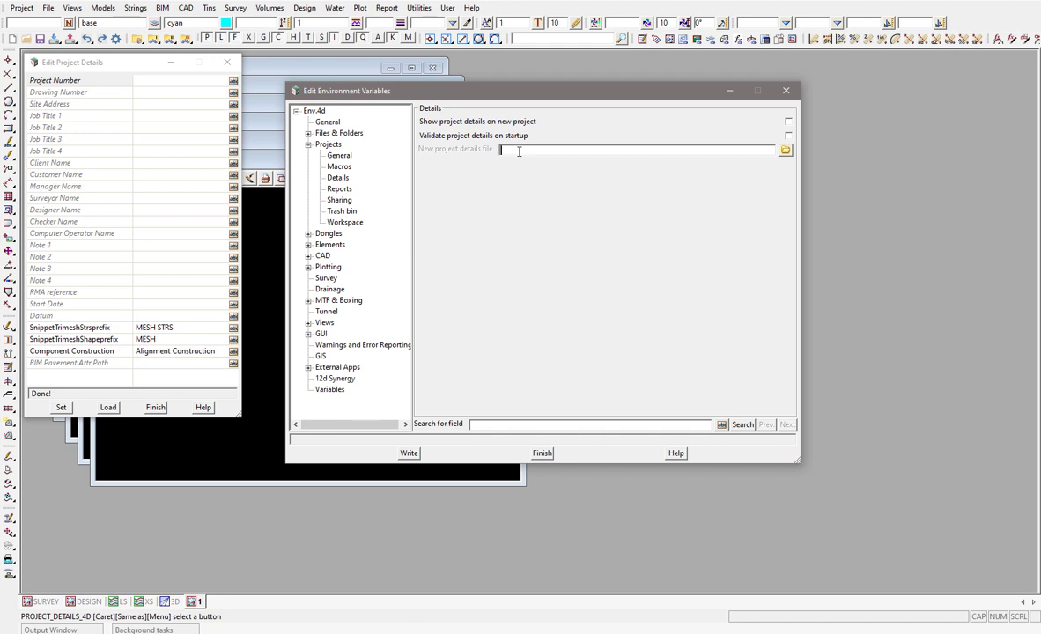
left_click_drag(488, 90, 644, 70)
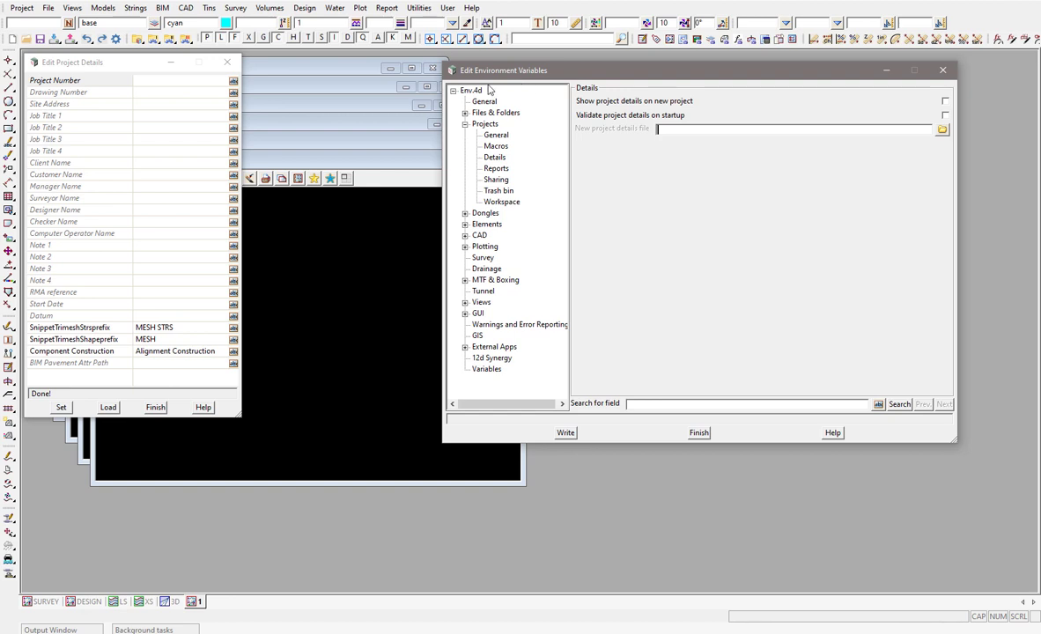
Step: Examine the Example environment's variable overrides in the environment configurations, and close both environment dialogs without writing
left_click(21, 8)
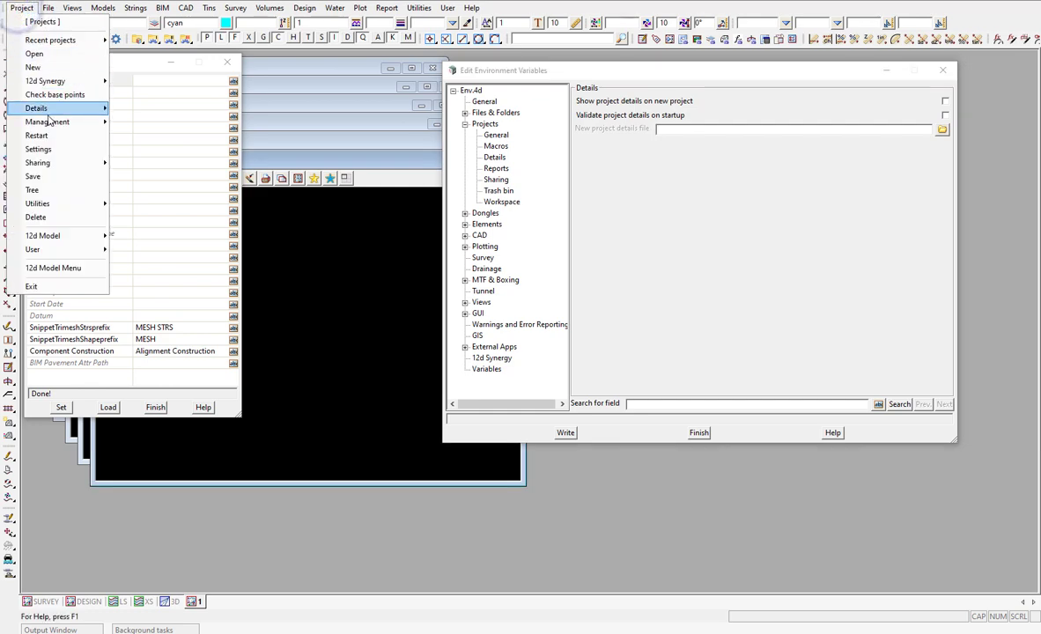
mouse_move(66, 121)
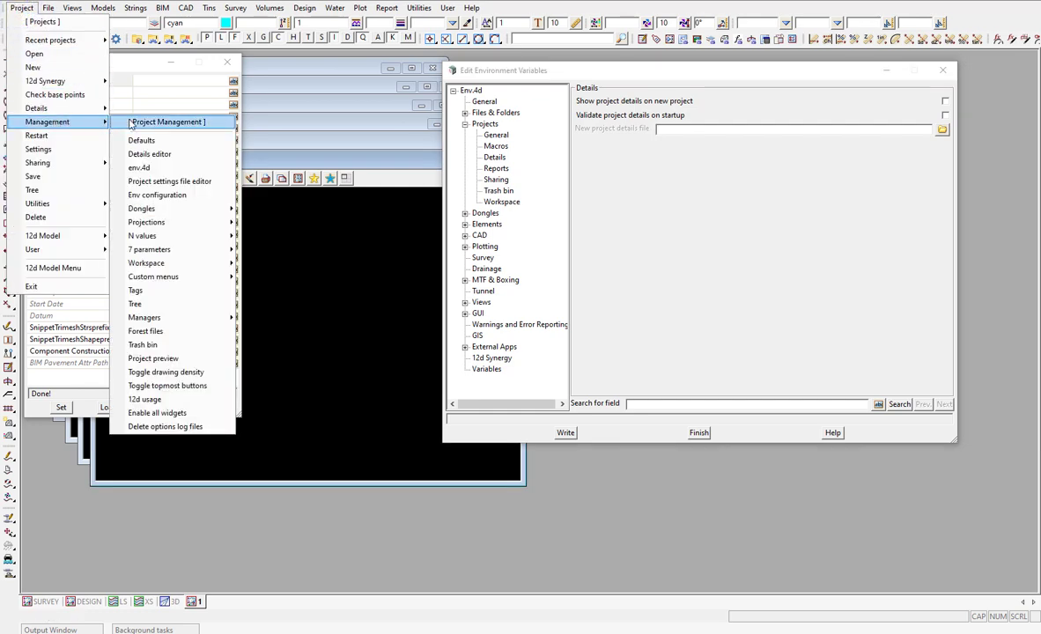
left_click(151, 199)
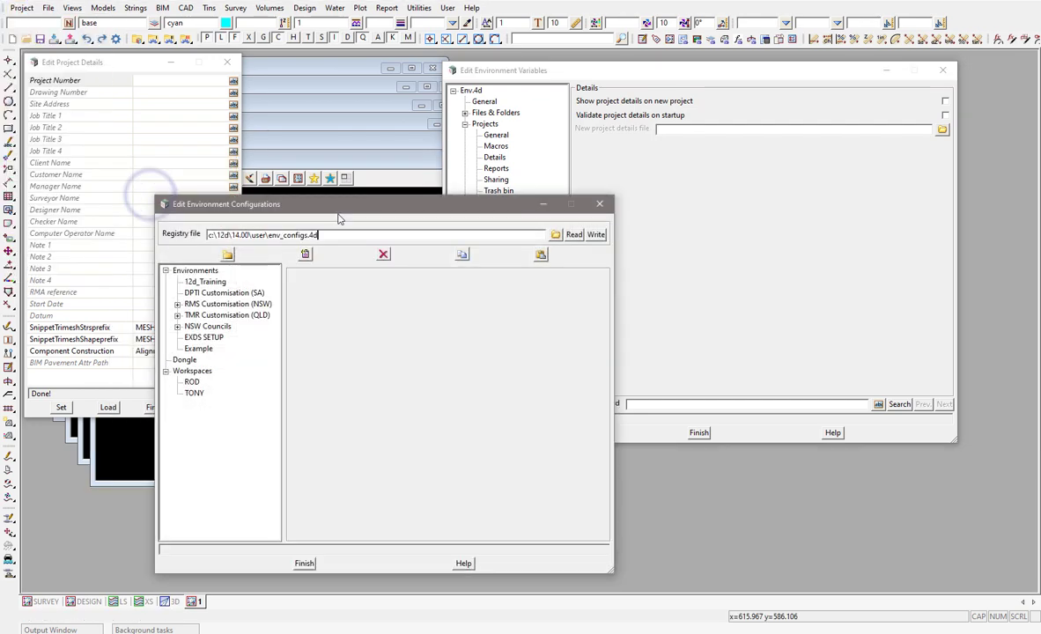
left_click_drag(343, 204, 488, 161)
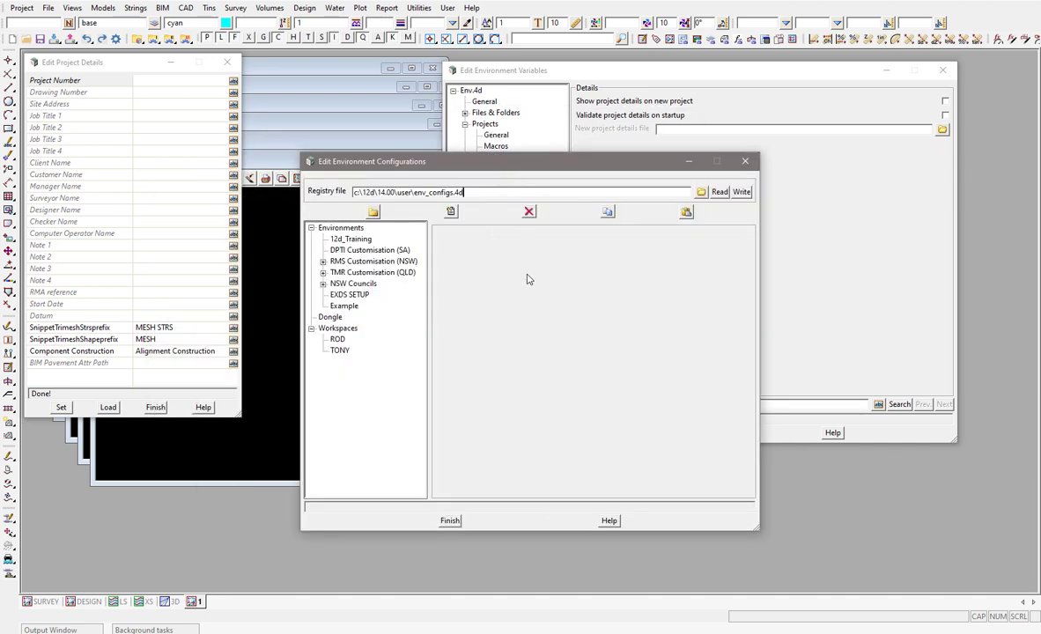
left_click(345, 306)
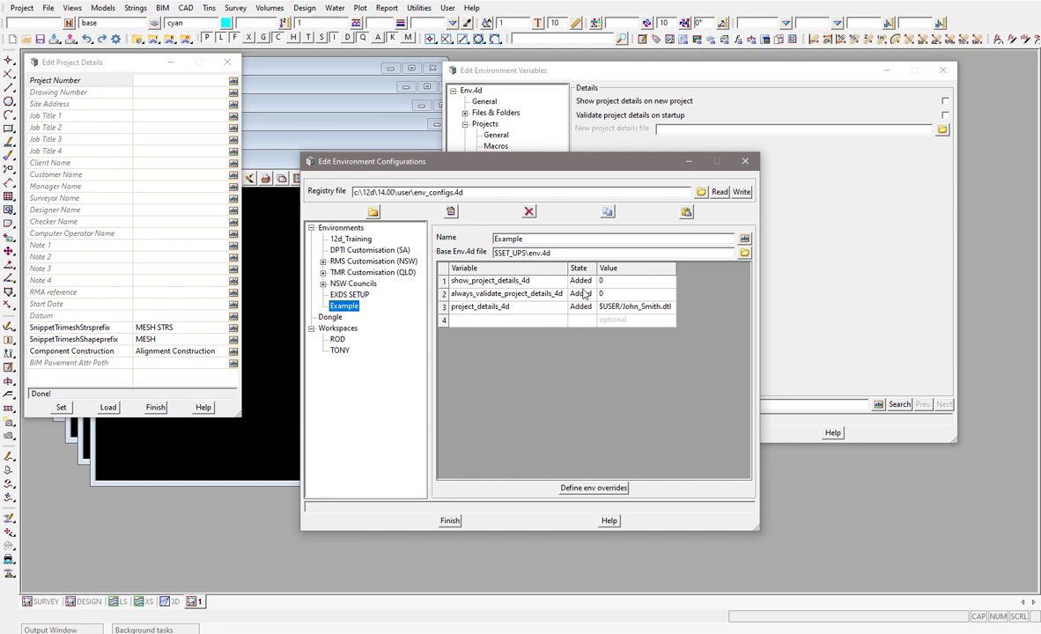
left_click(747, 162)
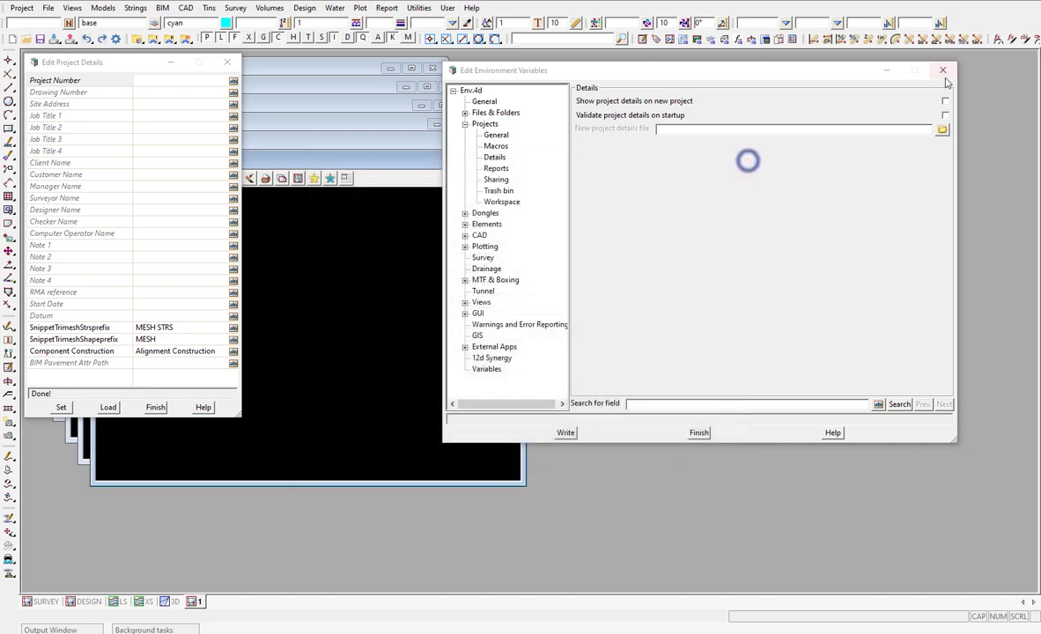
left_click(942, 70)
Step: Open the Project Details Editor, strip the folder path from the settings file name, and write project_details.dtl to the project folder
left_click(22, 8)
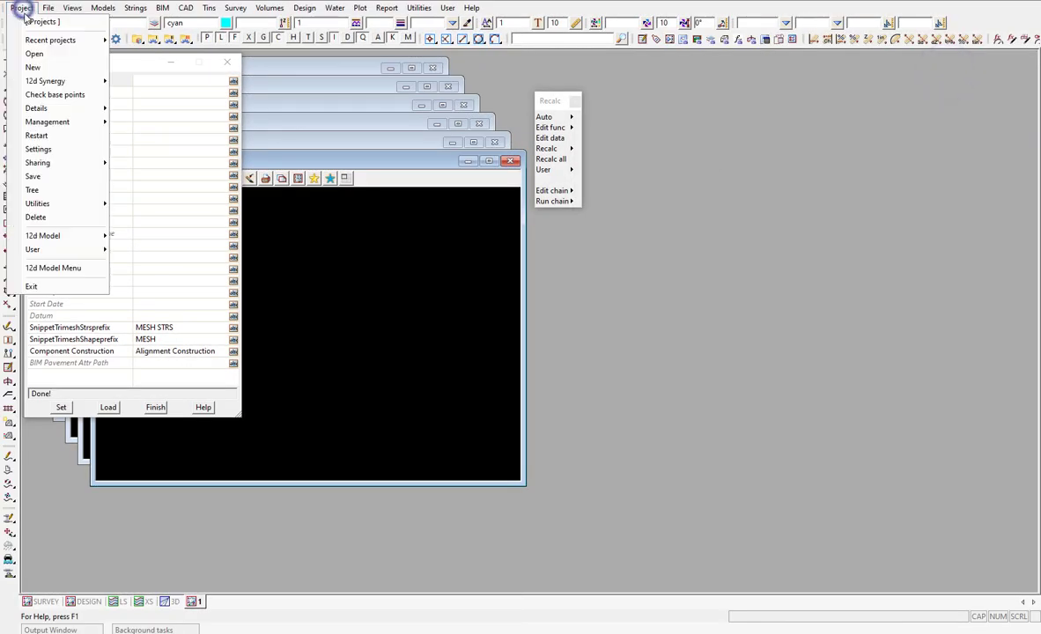
mouse_move(51, 129)
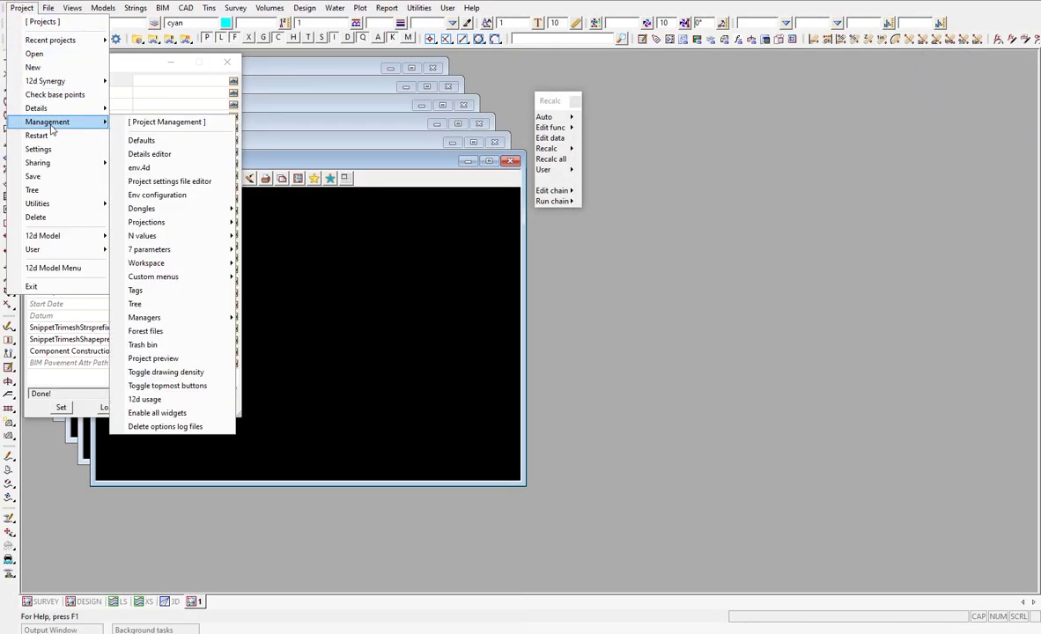
left_click(151, 155)
left_click_drag(300, 163, 407, 74)
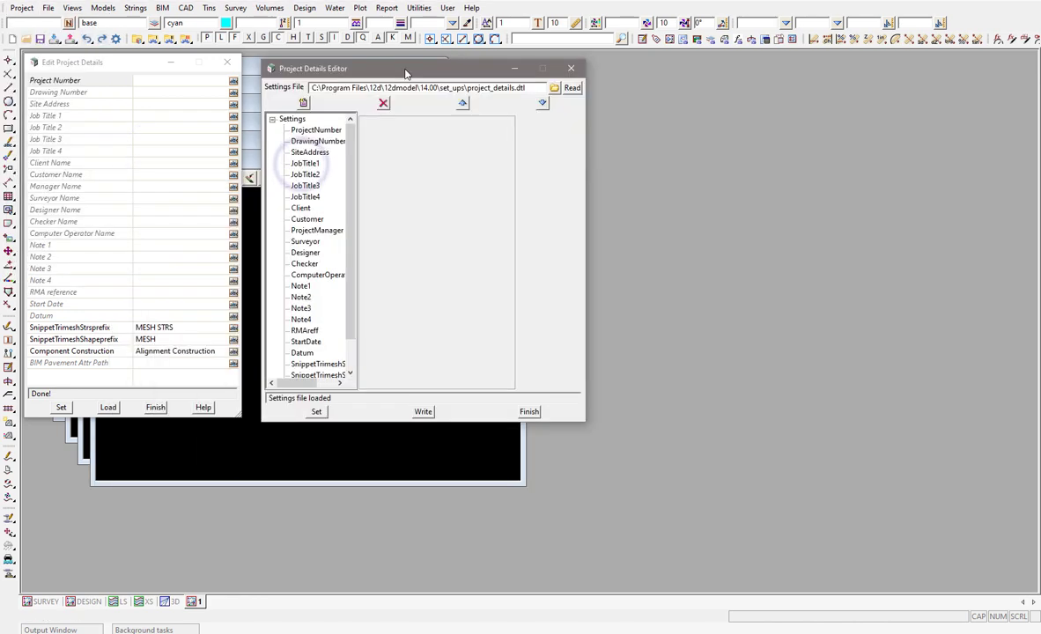
double_click(467, 88)
left_click(535, 88)
left_click_drag(467, 88, 302, 95)
key("Delete")
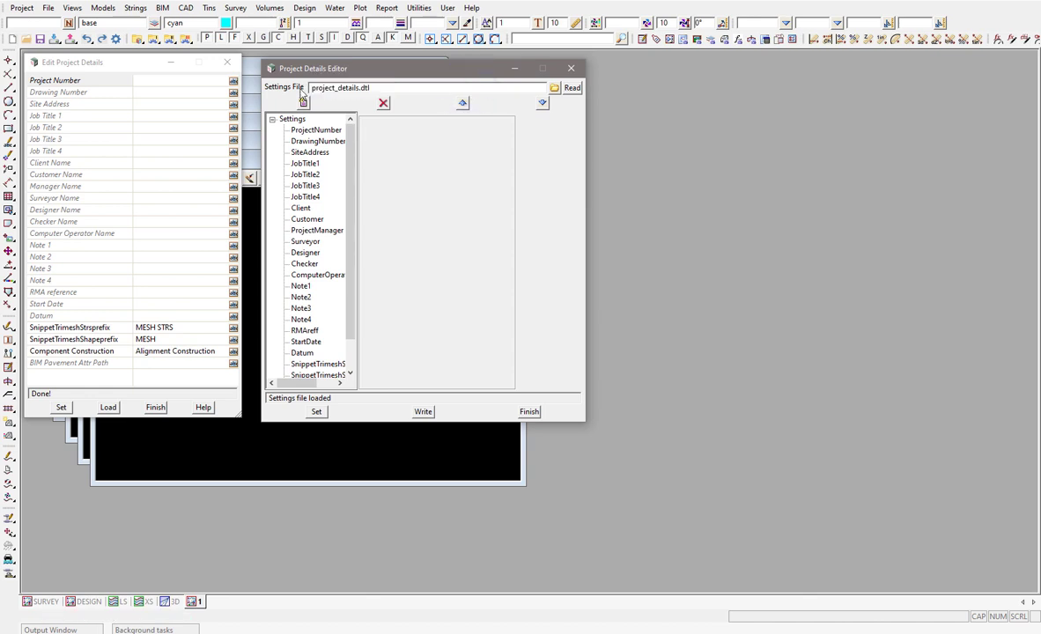
left_click(421, 411)
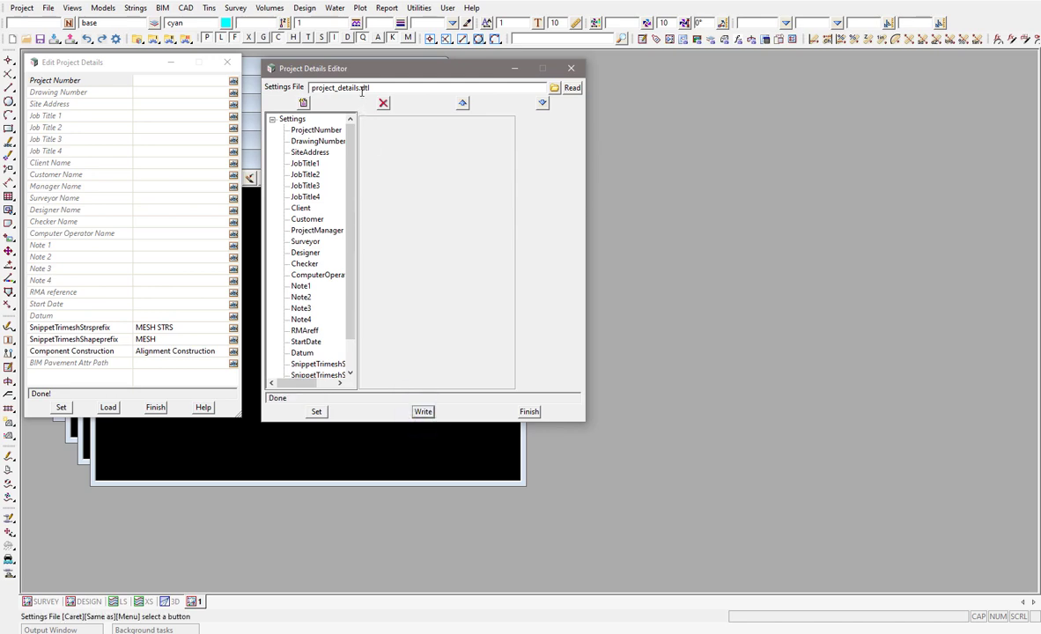
Step: Check the Project_Details folder in File Explorer for project_details.dtl, and close the folder window
left_click(128, 38)
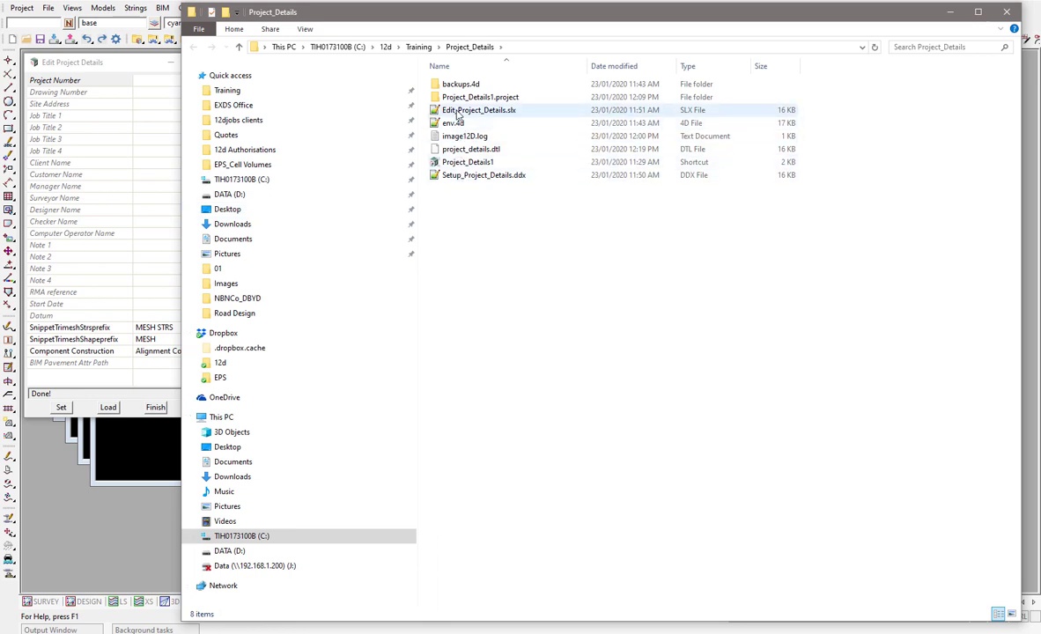
left_click(470, 150)
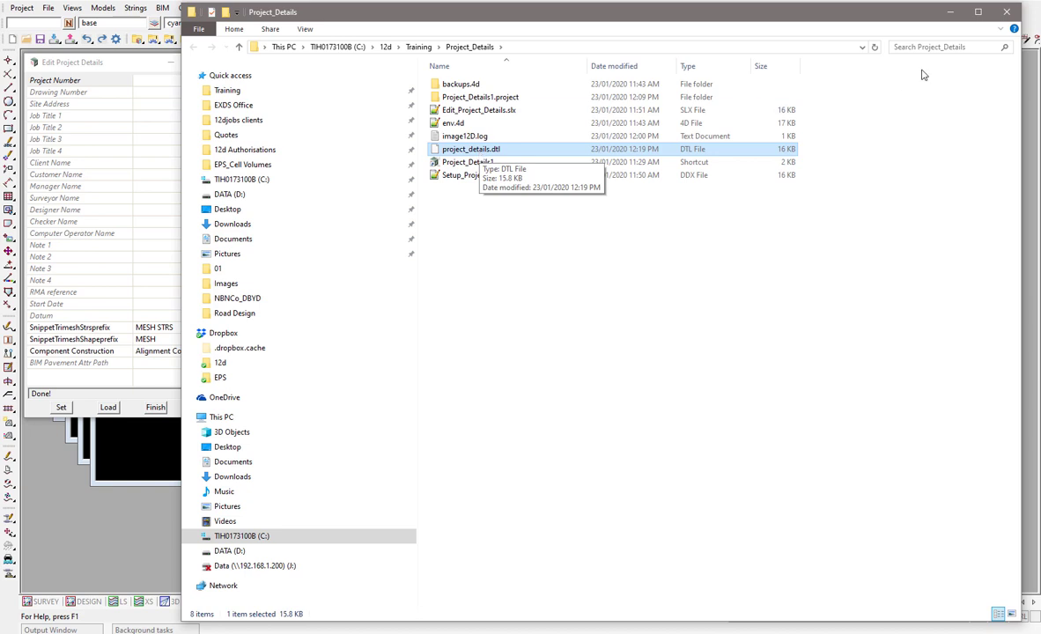
left_click(1006, 13)
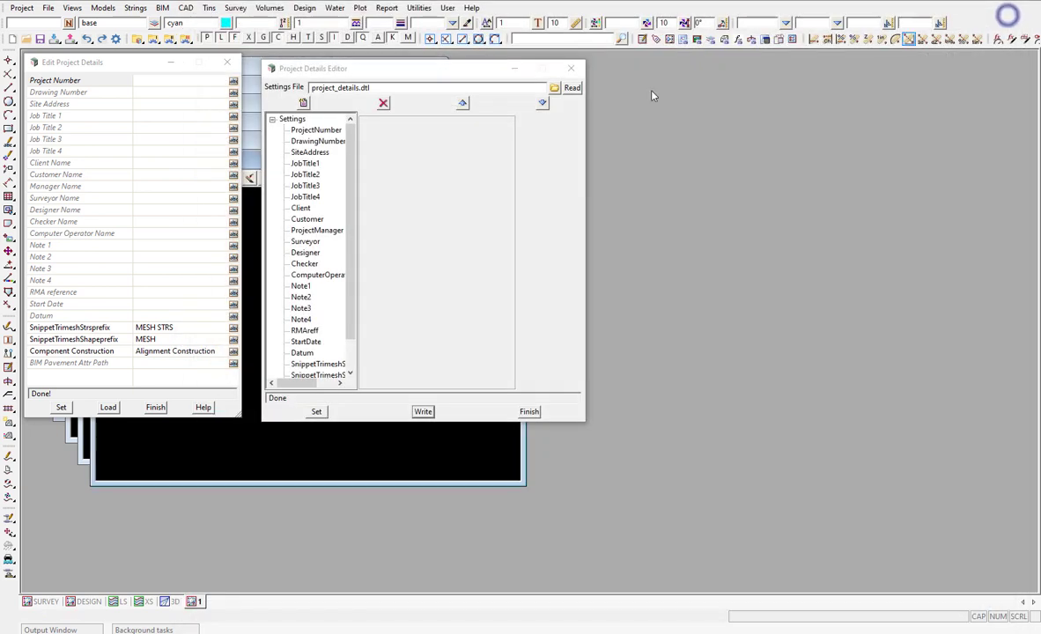
Step: Add a new setting directly below ProjectNumber and delete it again
left_click(309, 131)
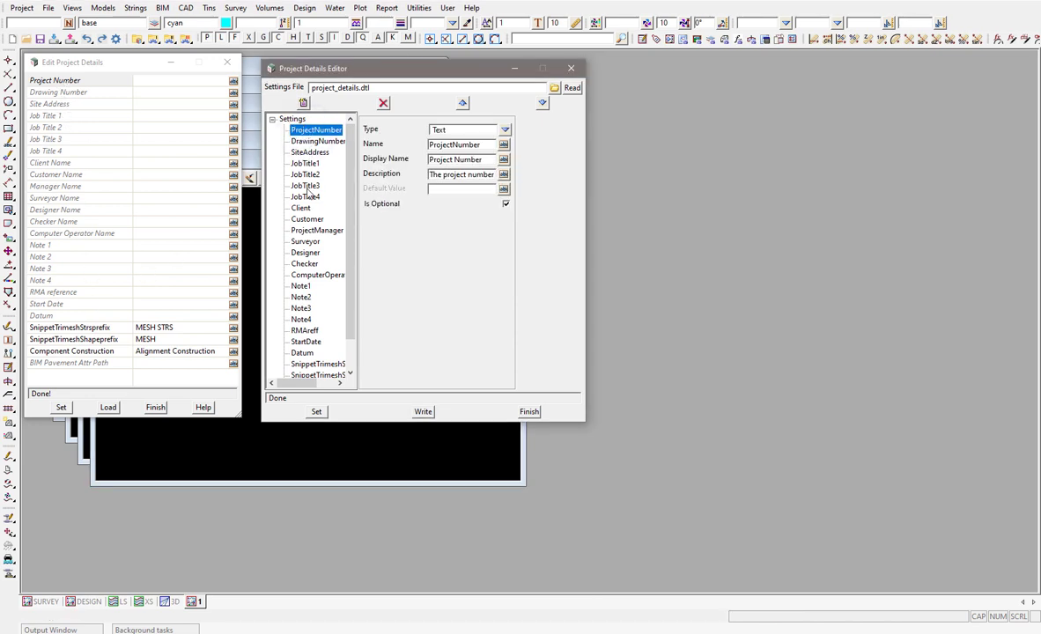
left_click(303, 104)
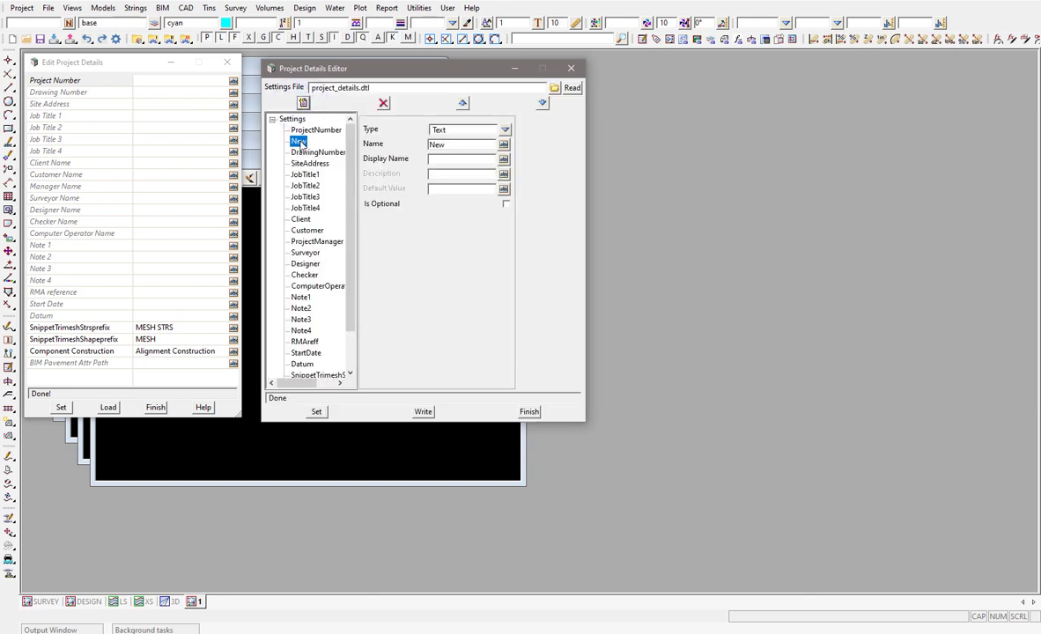
left_click(383, 104)
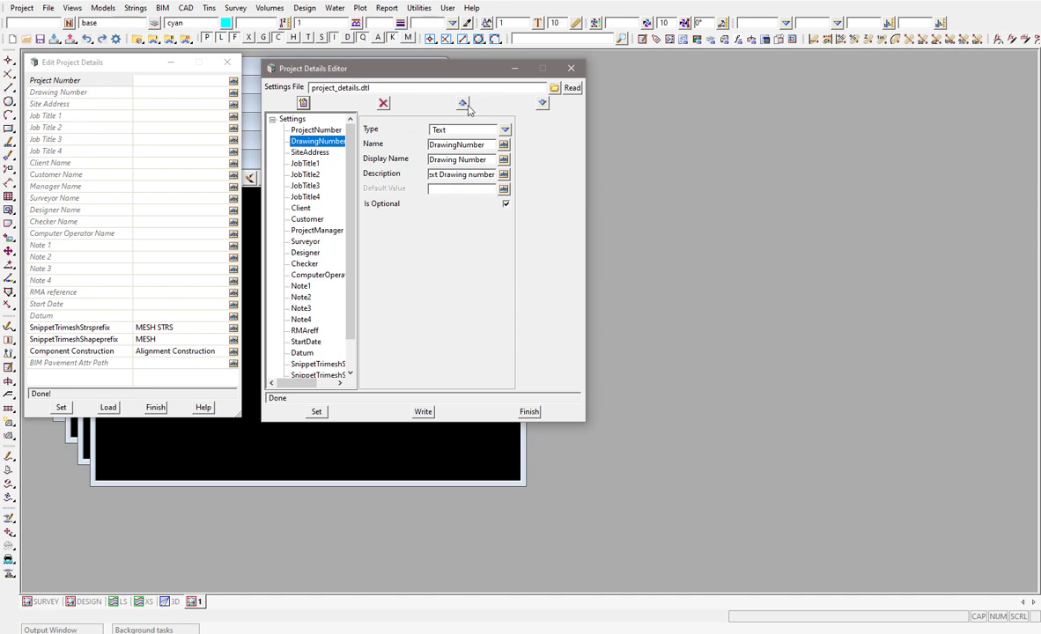
Step: Move the DrawingNumber setting down the list to just below JobTitle4
left_click(543, 104)
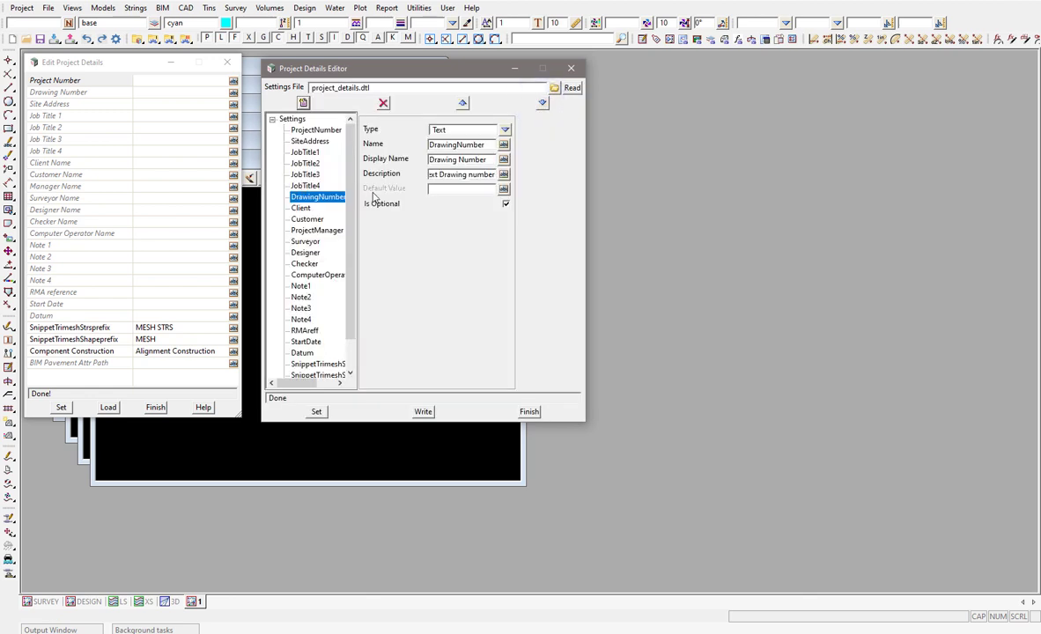
left_click(405, 88)
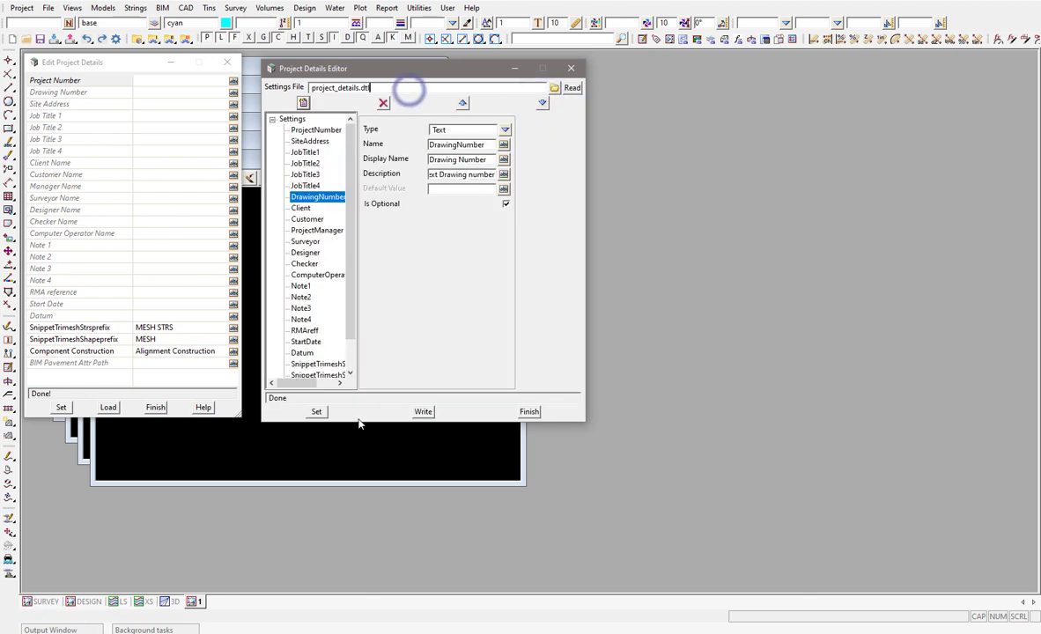
Step: Write the reordered settings to project_details.dtl, replacing the existing file
left_click(419, 412)
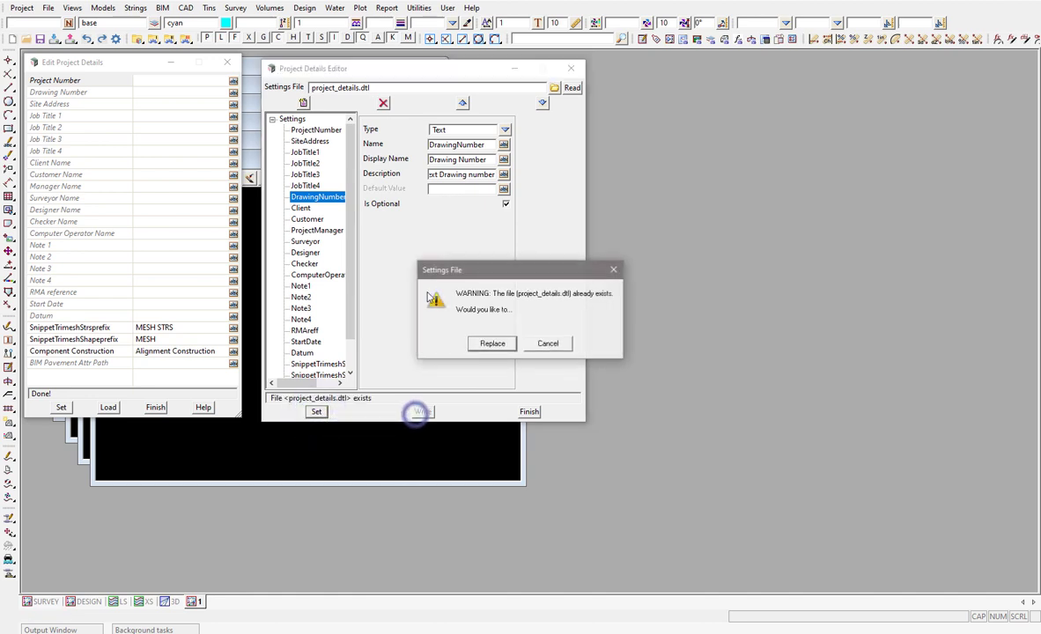
left_click(494, 342)
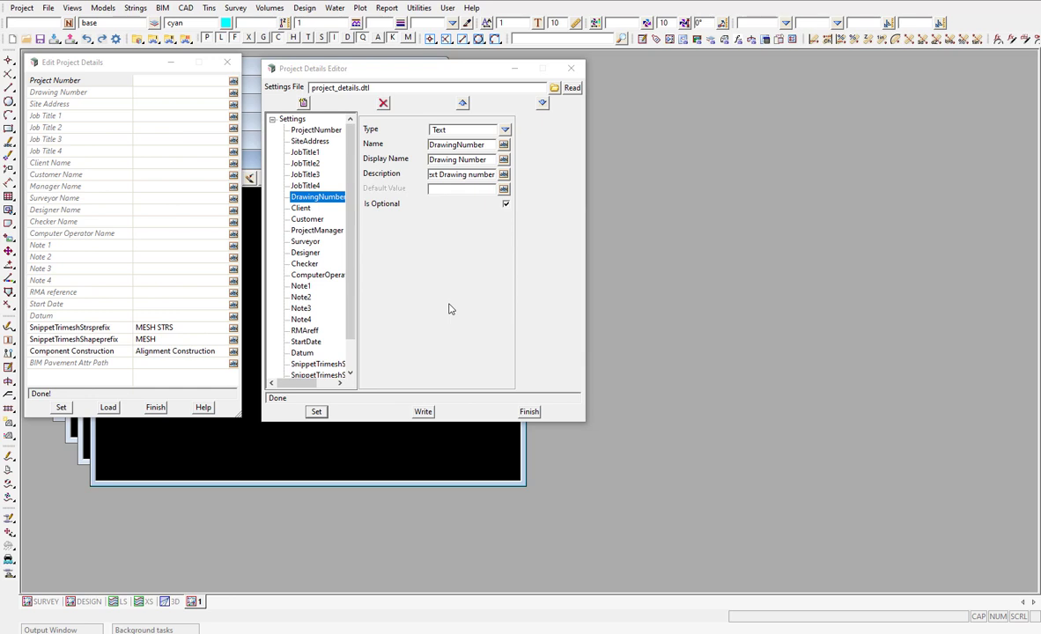
Step: Enter 2020-003 as the Project Number in the project details and set it
left_click(310, 131)
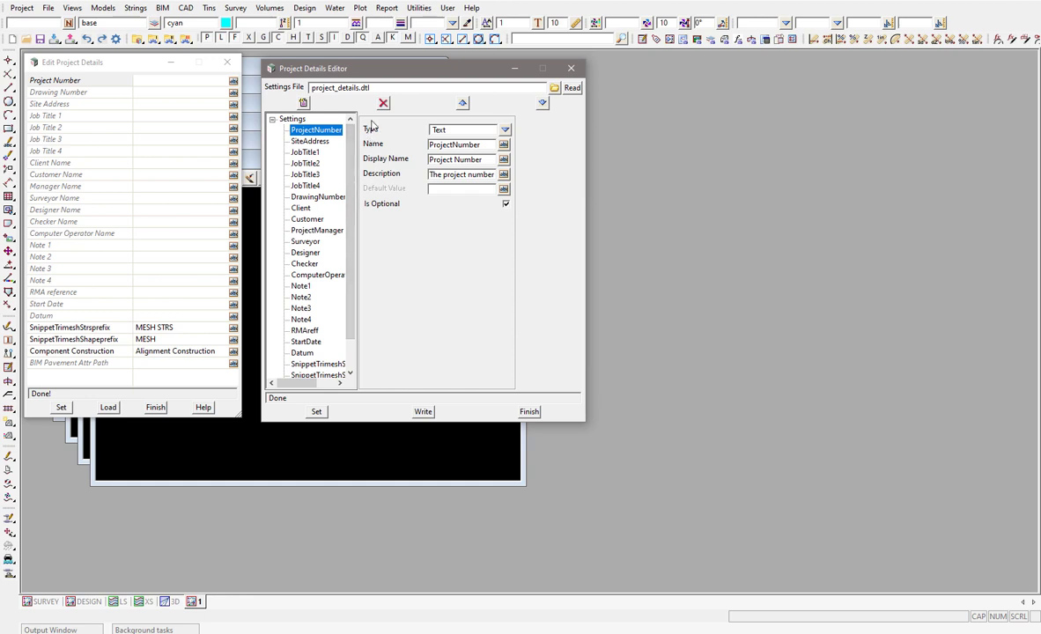
left_click_drag(356, 70, 414, 75)
left_click(169, 80)
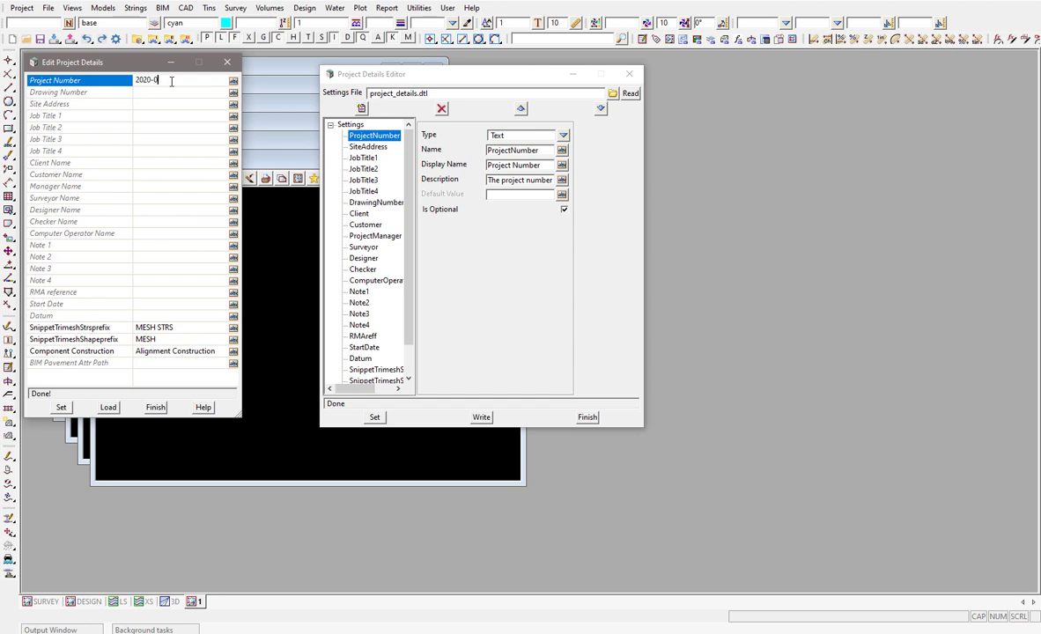
left_click(59, 406)
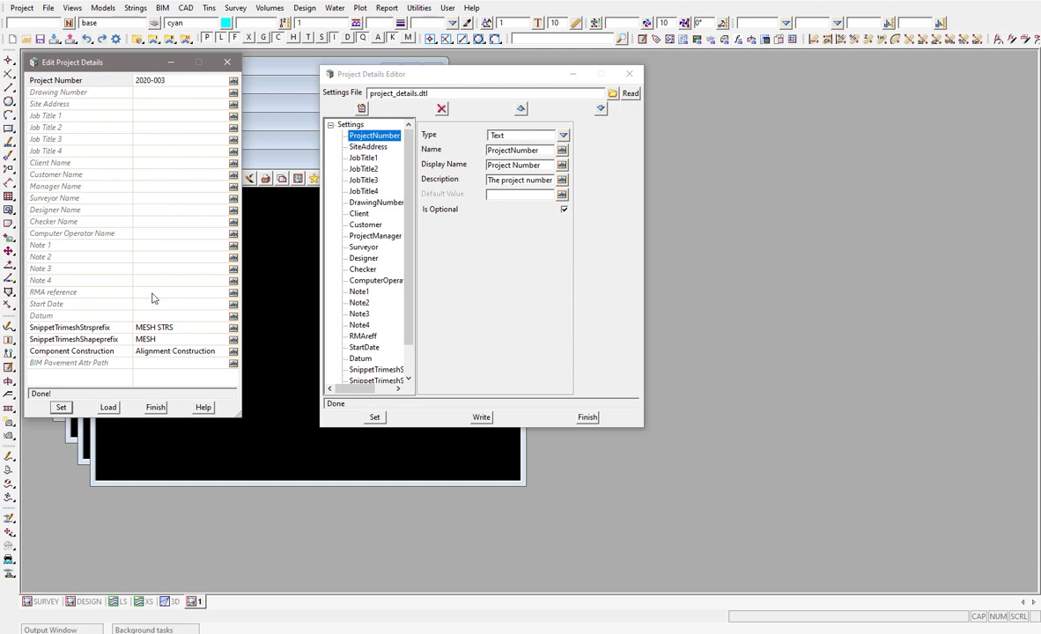
Step: Open the project attributes, inspect the Value attribute of ProjectNumber under ProjectDetails, and close the attributes window
left_click(21, 9)
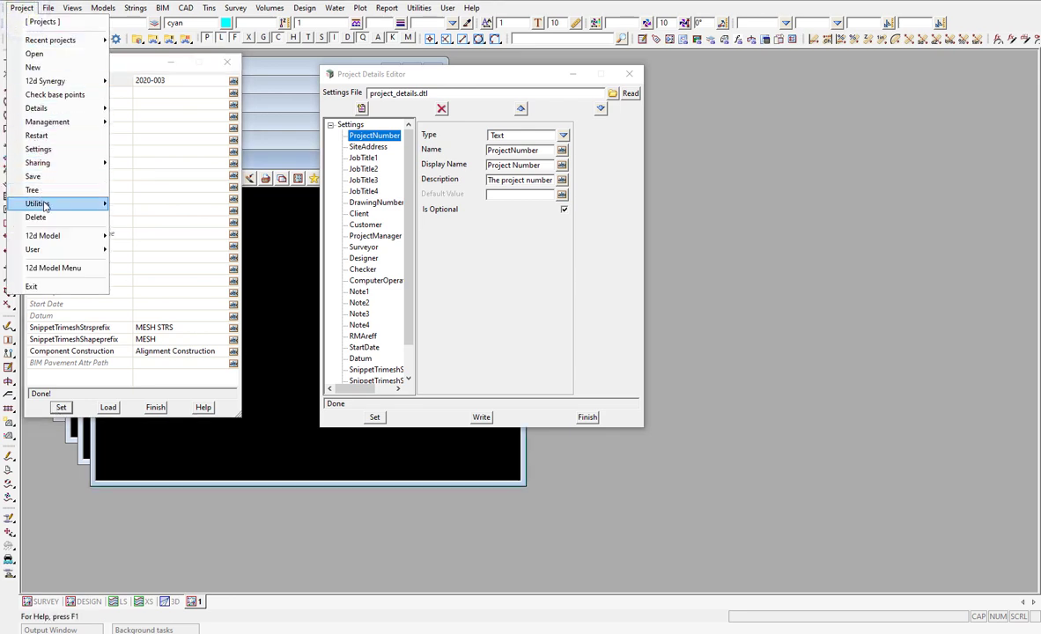
mouse_move(44, 204)
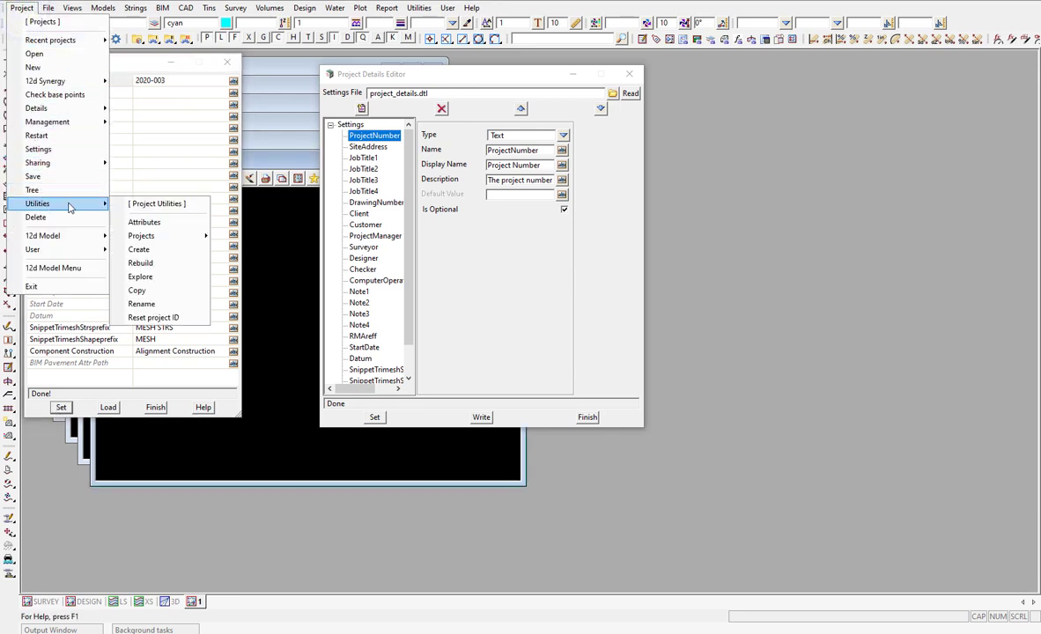
left_click(148, 226)
left_click_drag(260, 233, 375, 126)
left_click(281, 174)
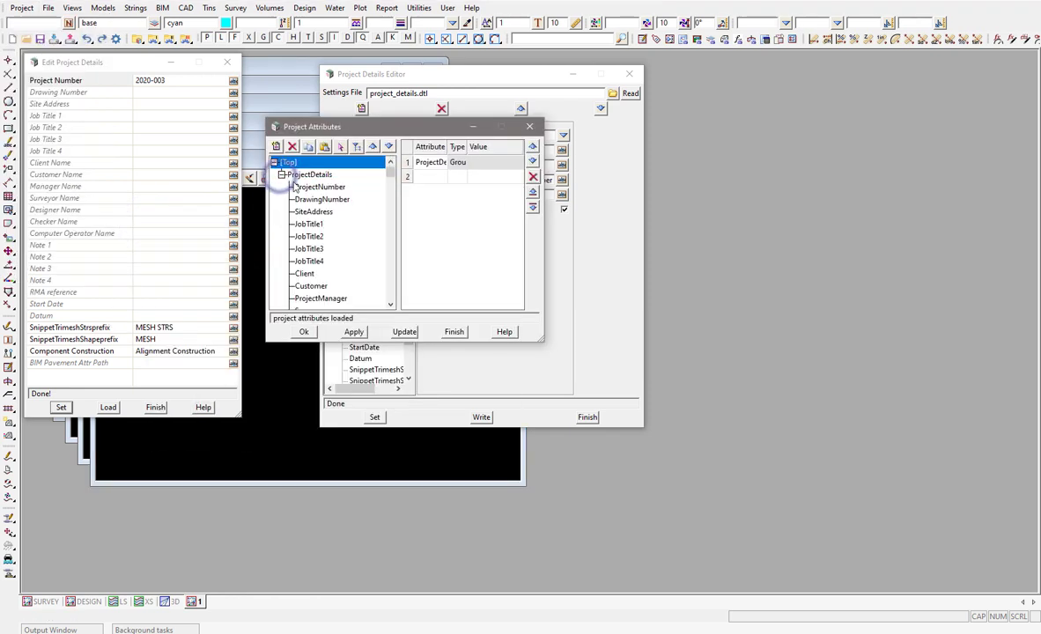
left_click(317, 185)
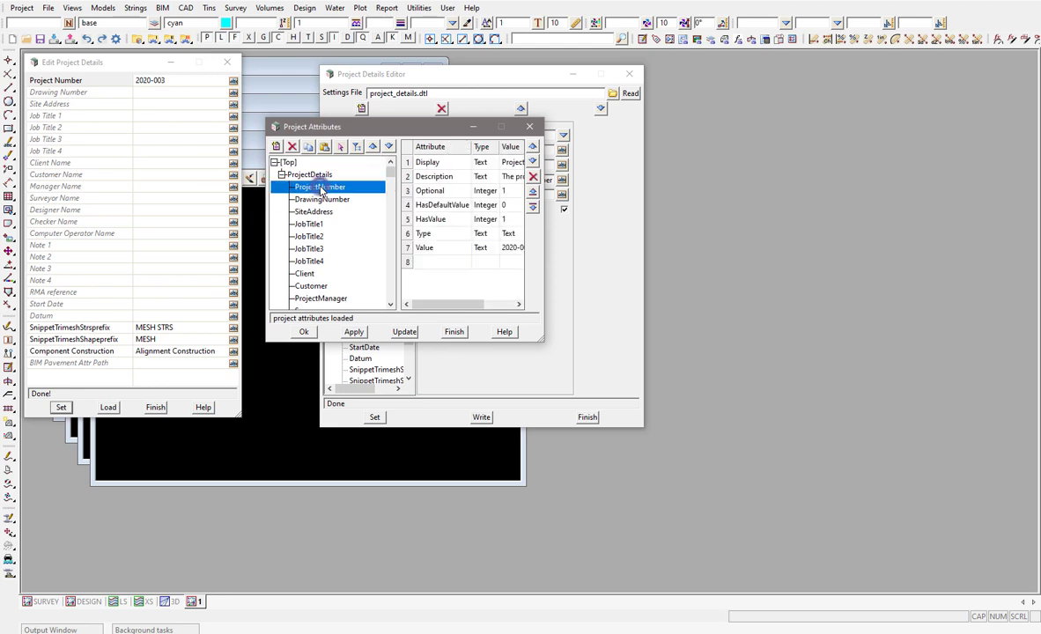
left_click(544, 255)
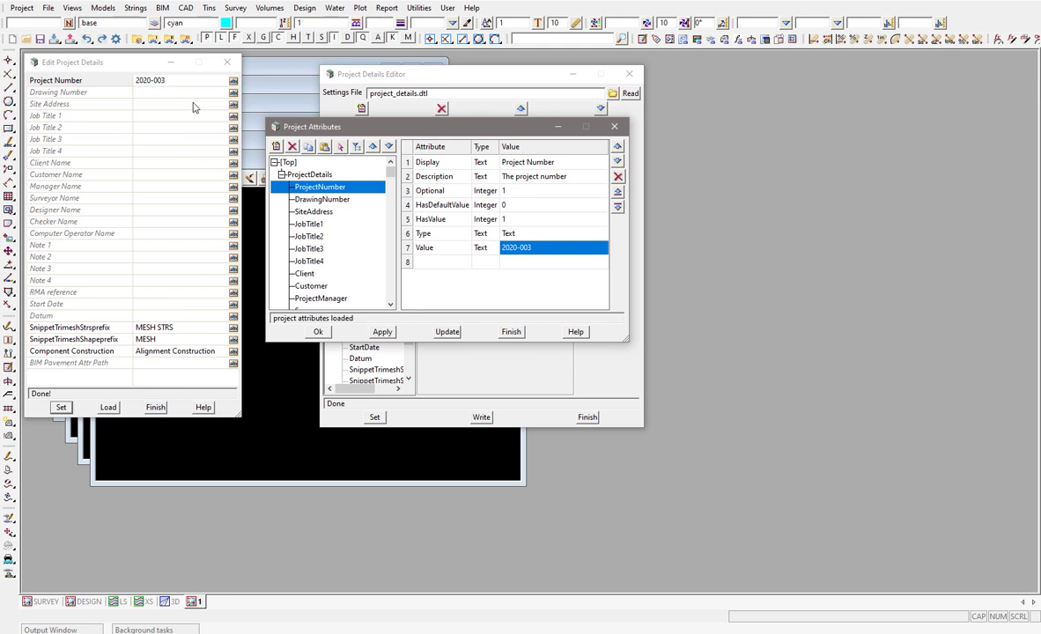
left_click(425, 249)
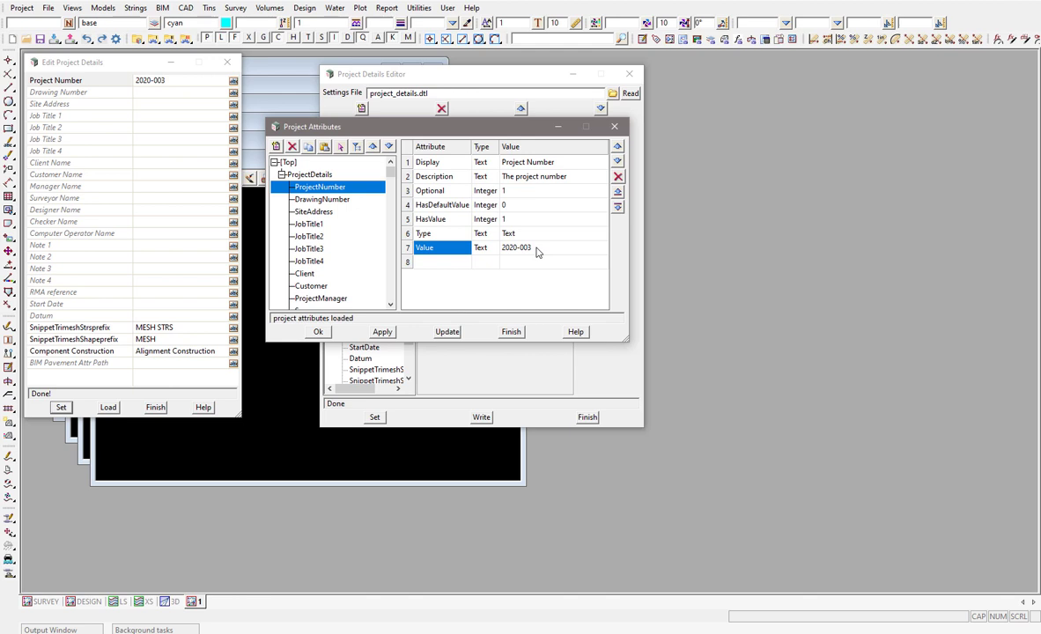
left_click(518, 334)
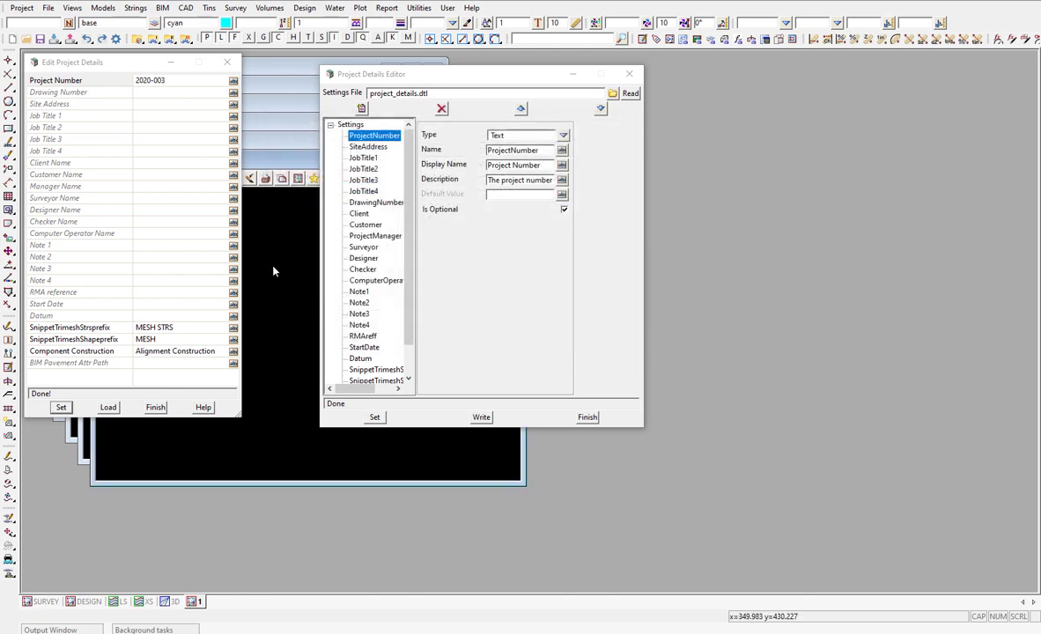
Step: Examine the ProjectNumber setting's type, name, display name and default value fields alongside the entries in Edit Project Details
left_click(509, 136)
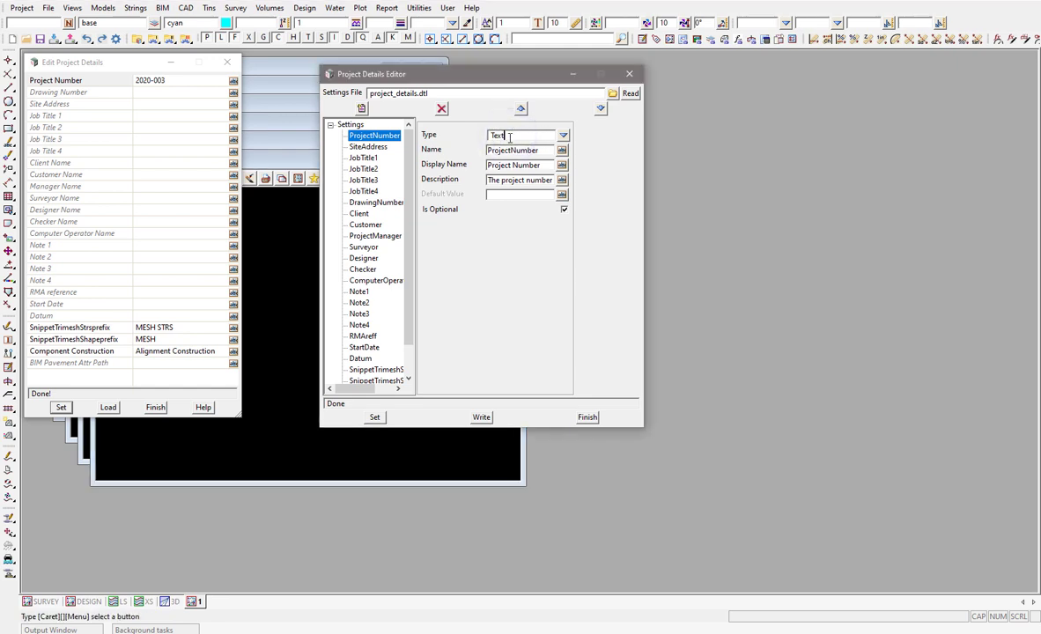
left_click(511, 150)
double_click(538, 150)
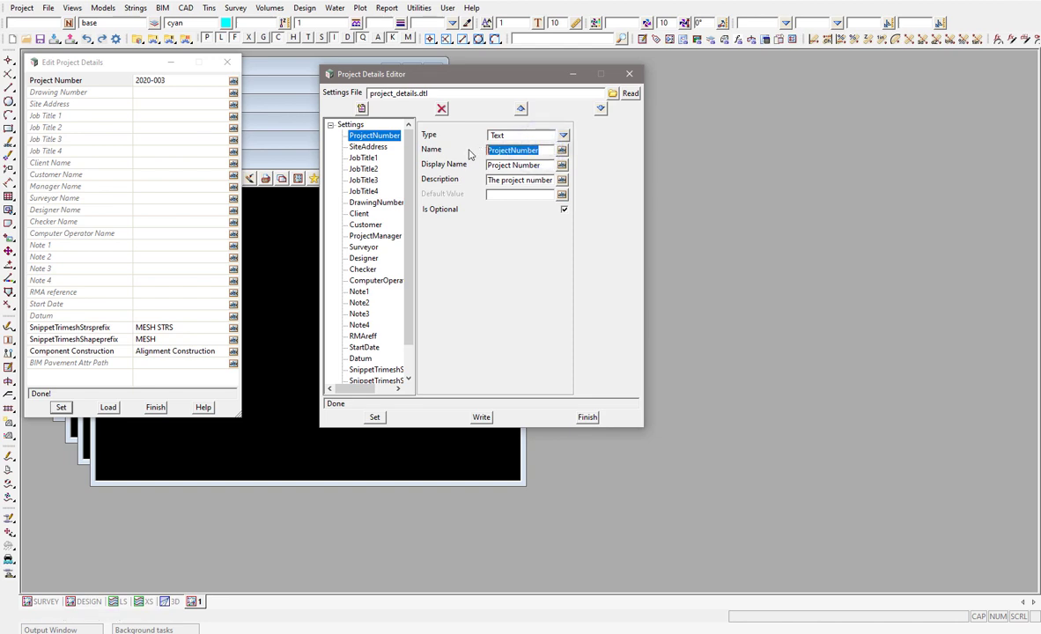
left_click(441, 154)
left_click(516, 149)
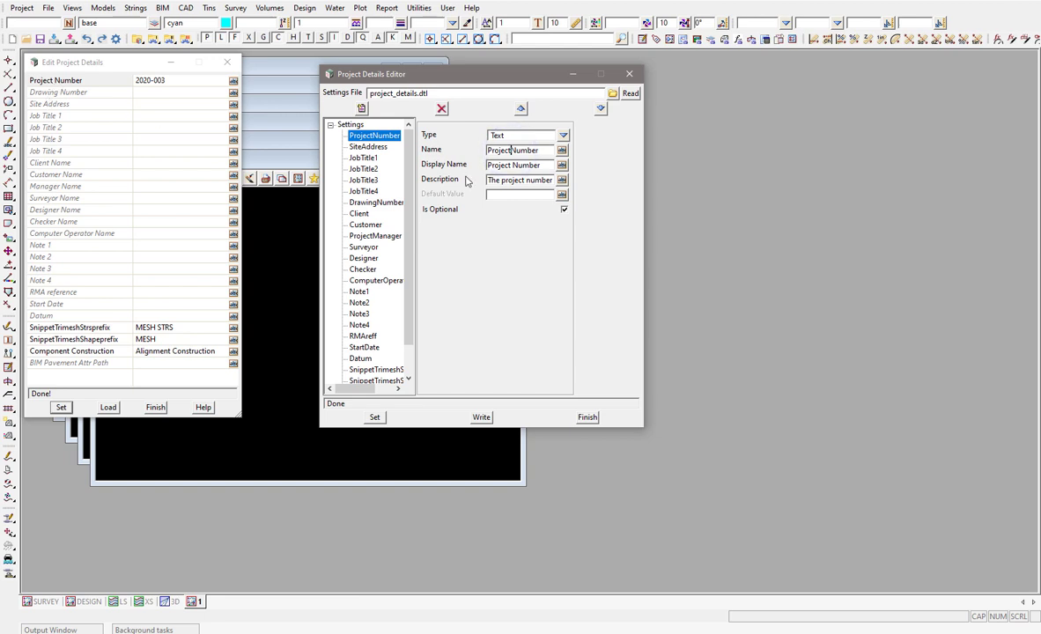
double_click(520, 165)
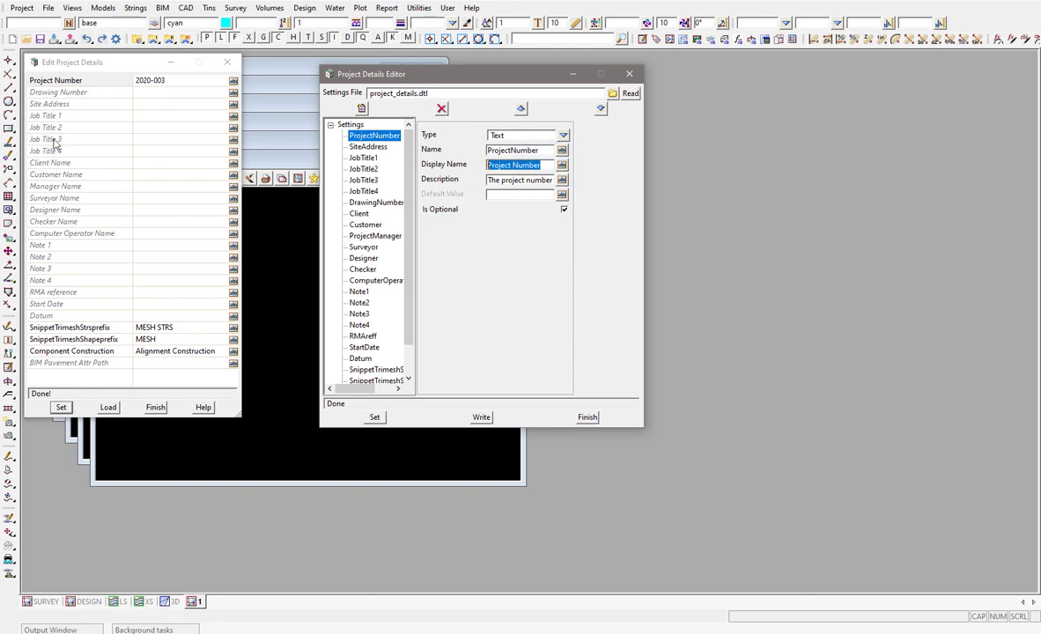
left_click(76, 62)
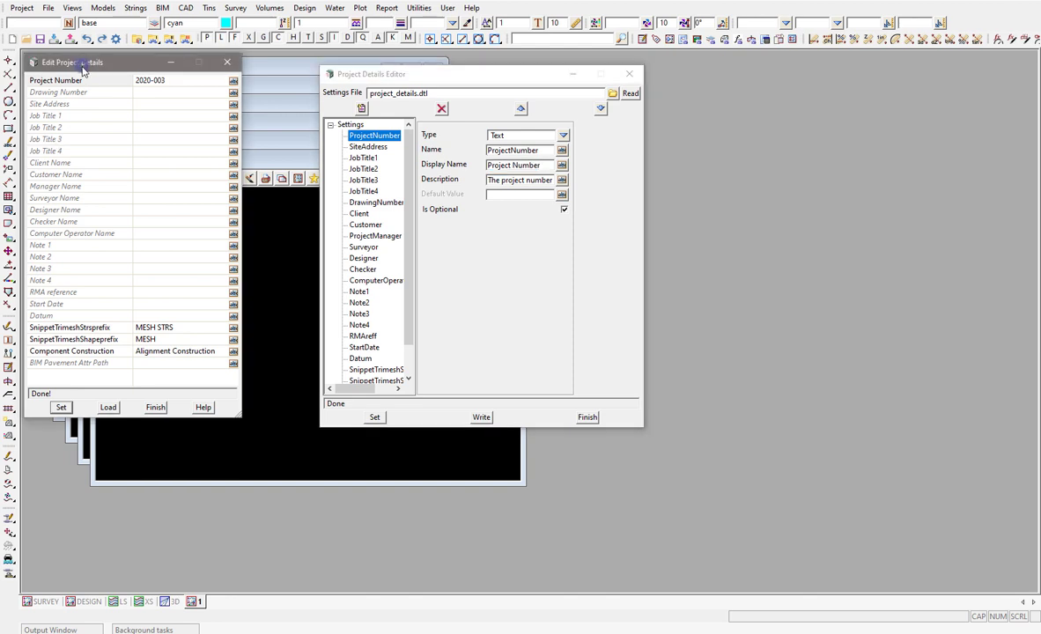
left_click(168, 151)
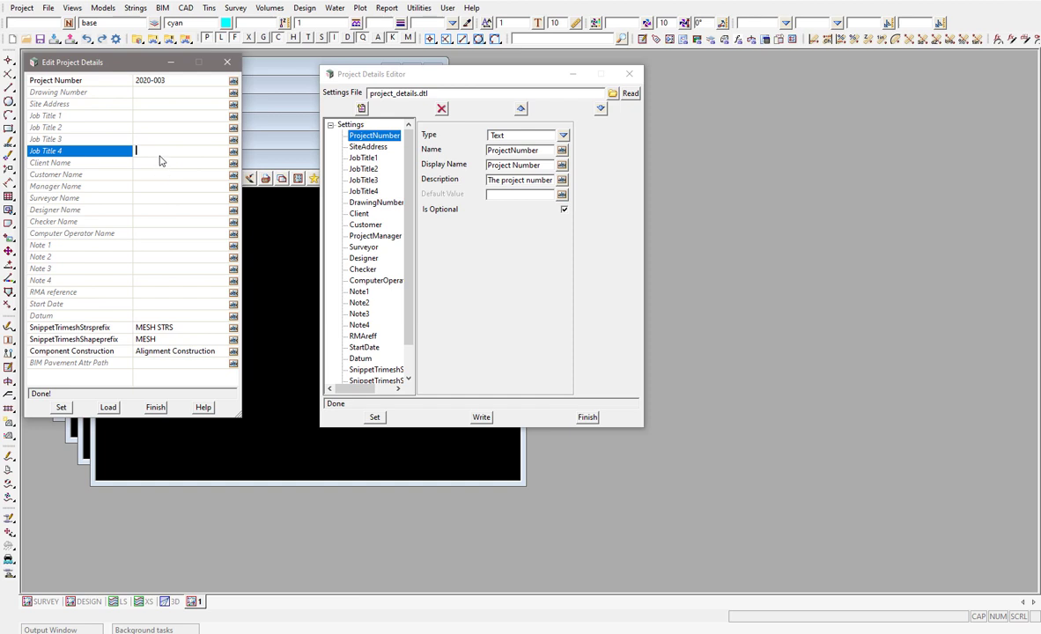
left_click(158, 151)
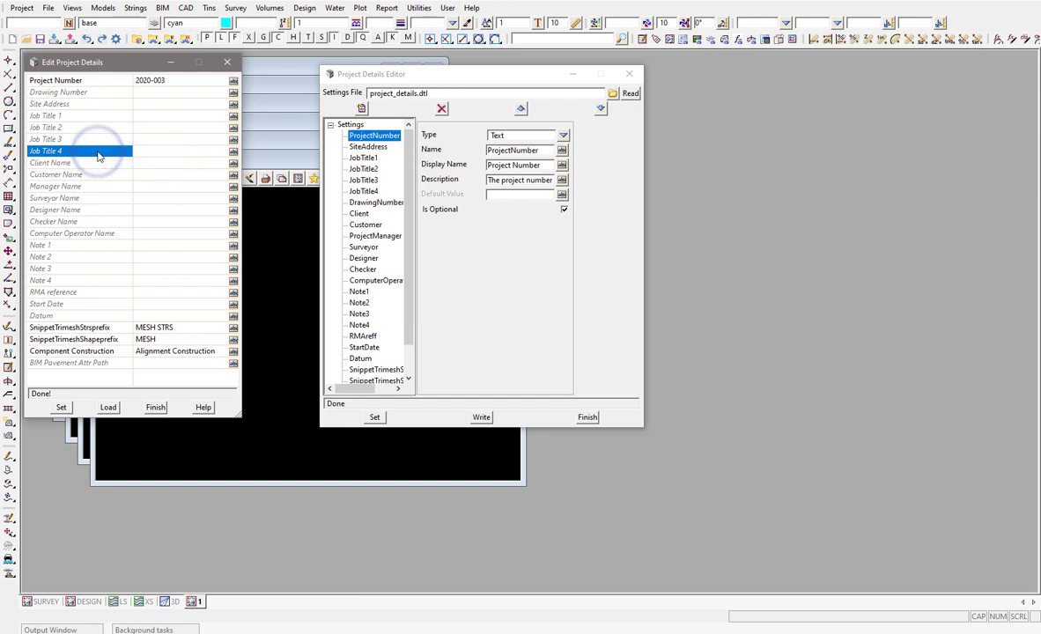
left_click(489, 194)
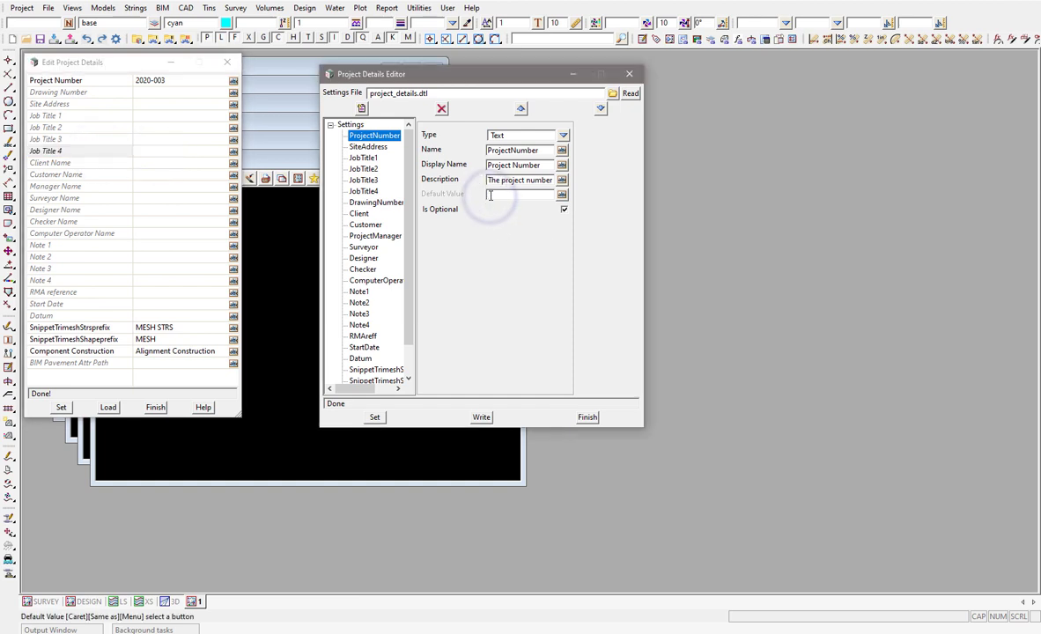
Step: Give the Datum setting the default value AHD and set the change
left_click(70, 315)
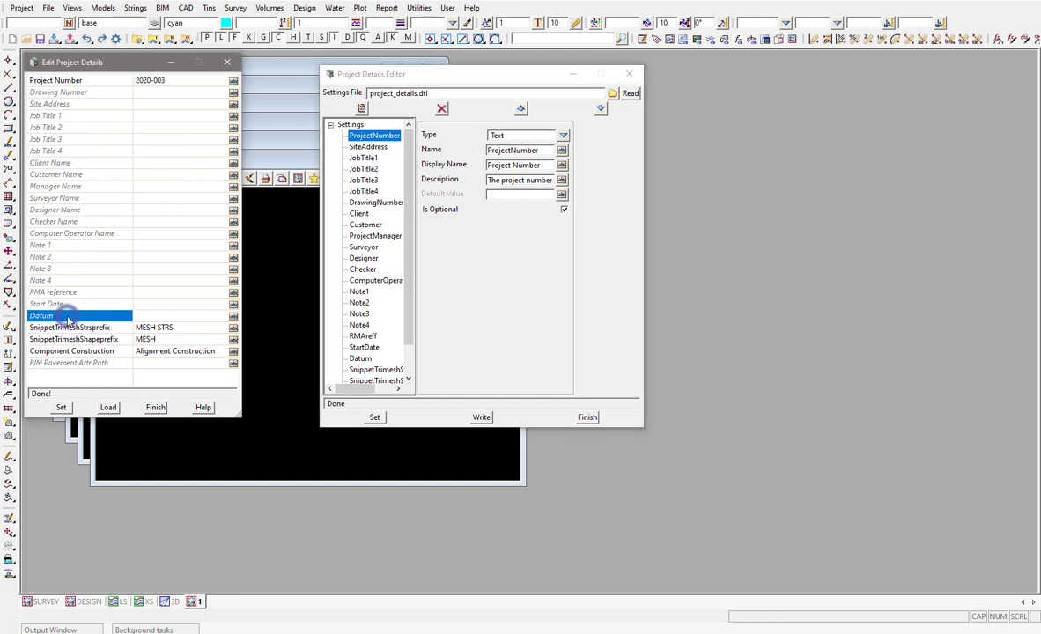
left_click(366, 358)
left_click(499, 196)
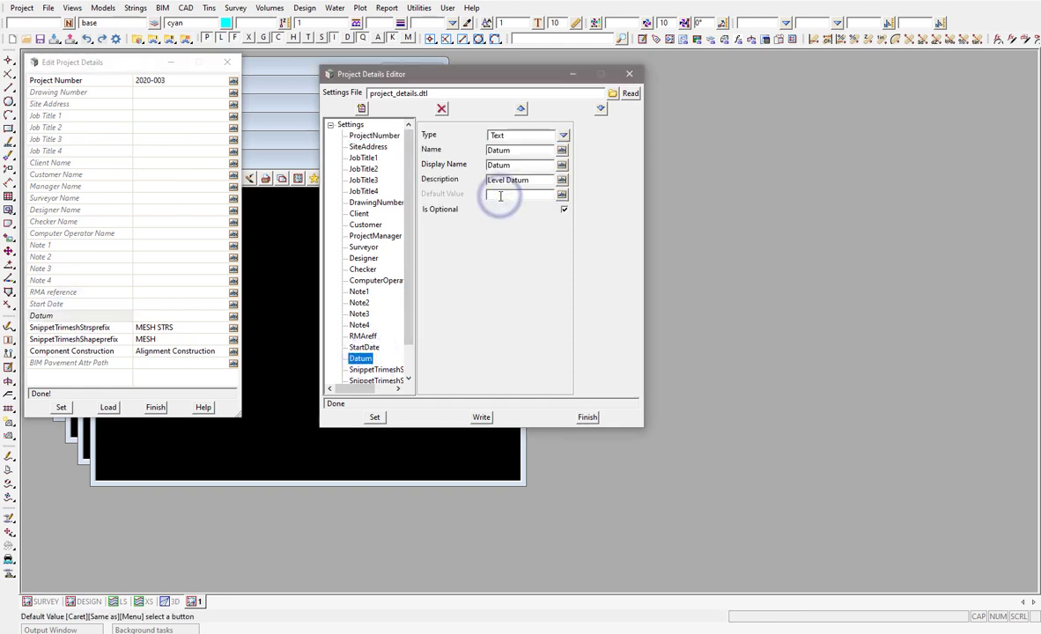
type("AHD")
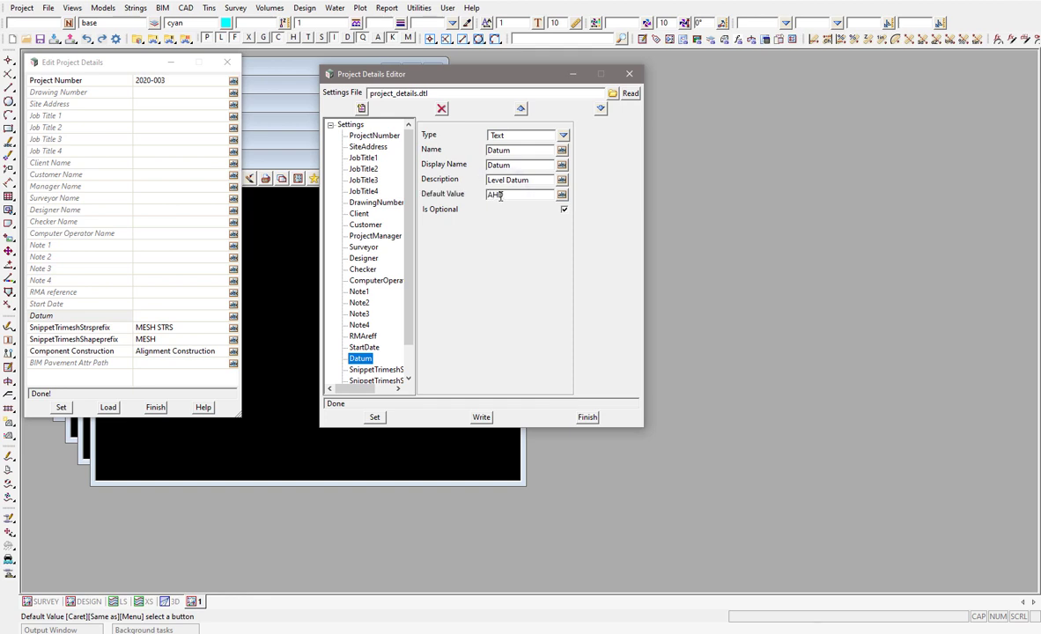
left_click(375, 418)
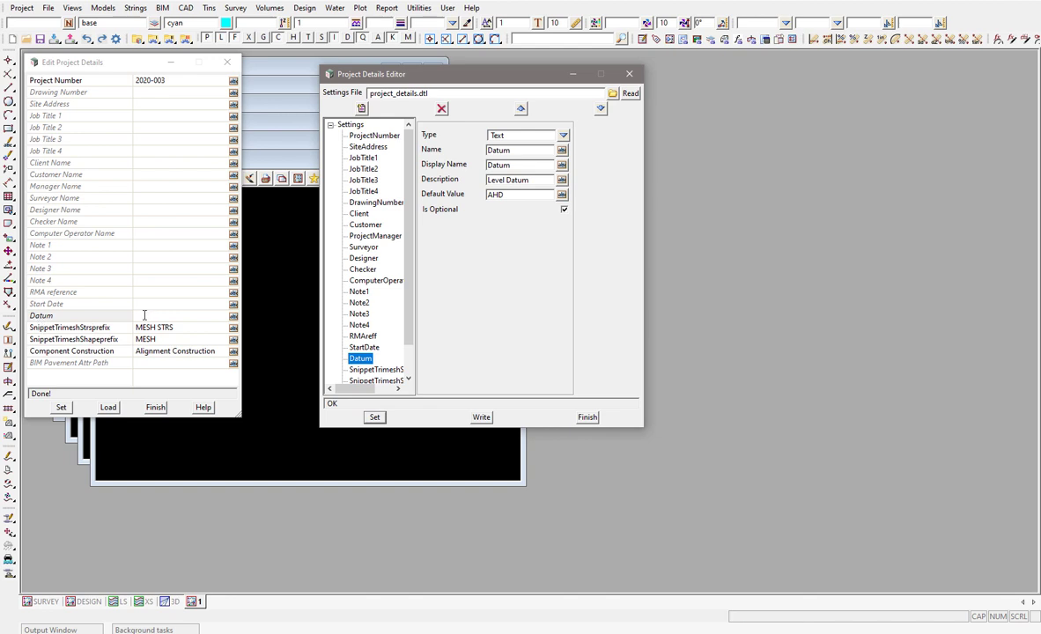
Step: Make the Datum setting mandatory by turning off Is Optional
left_click(140, 315)
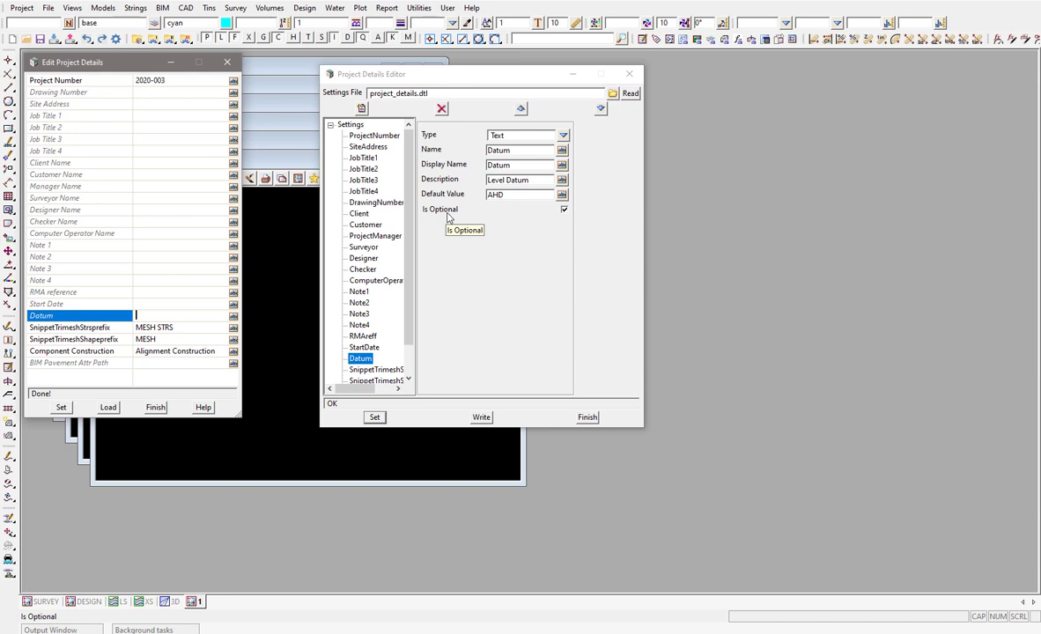
left_click(145, 115)
left_click(160, 128)
left_click(166, 162)
left_click(167, 186)
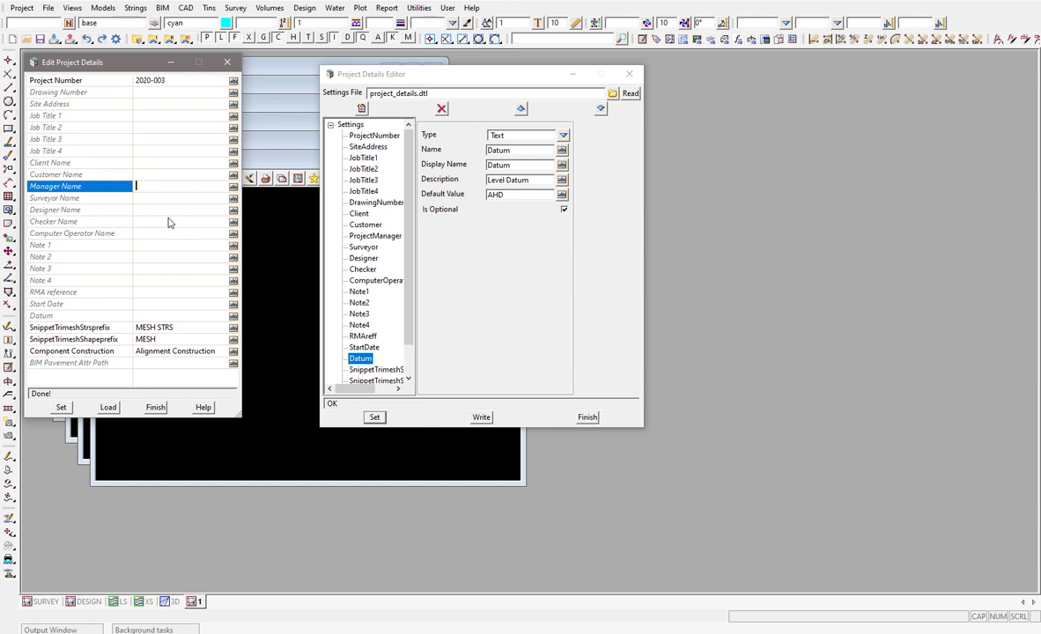
left_click(440, 212)
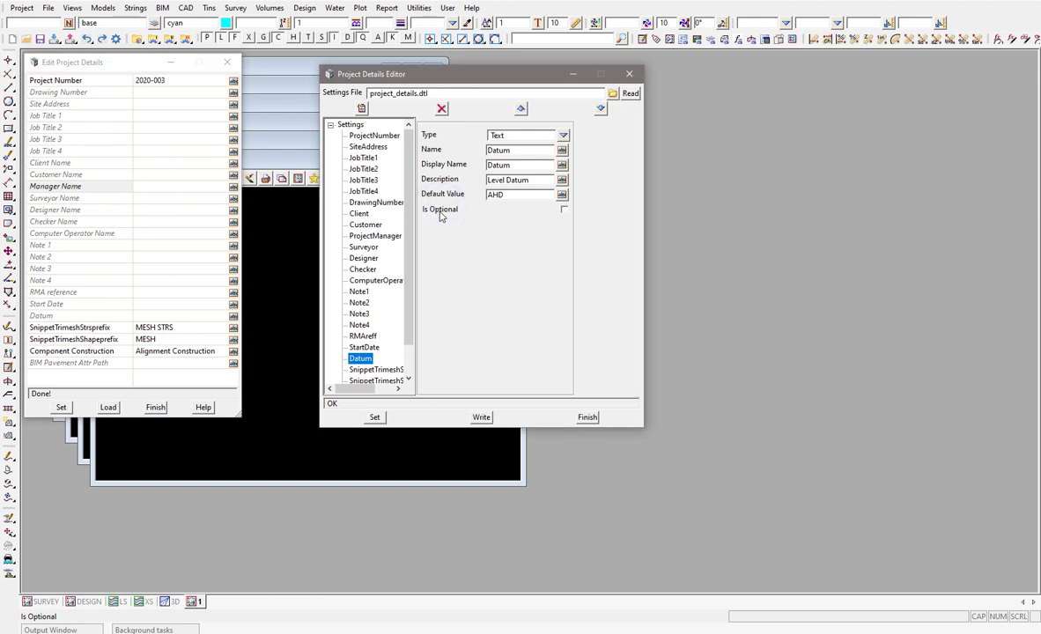
Step: Examine the SnippetTrimeshStrsprefix setting's default value and compare it with the filled and empty entries in Edit Project Details
left_click(158, 97)
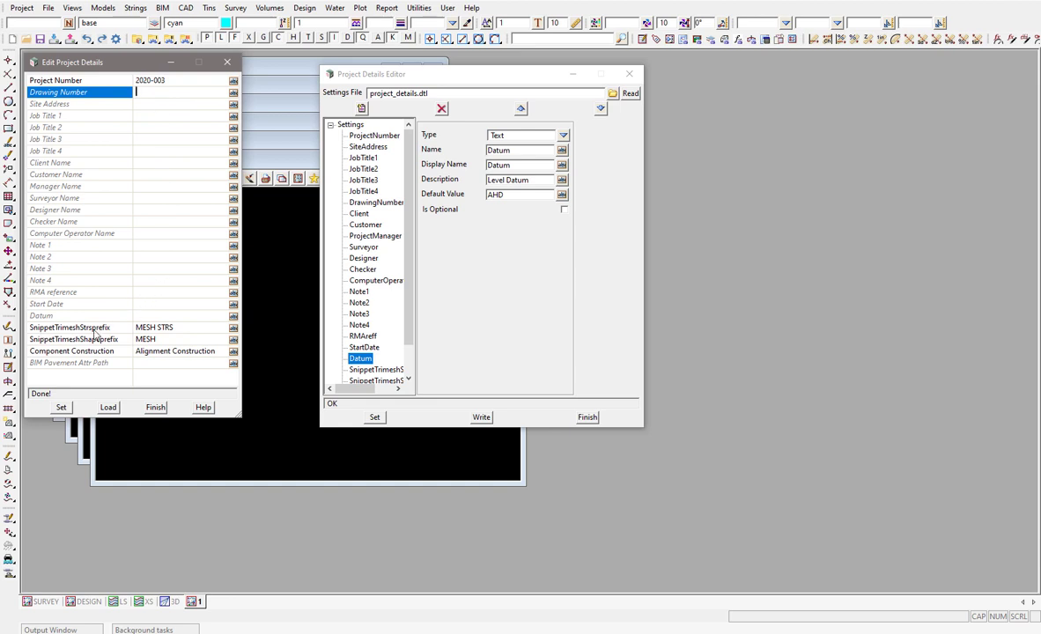
left_click(409, 292)
left_click(365, 337)
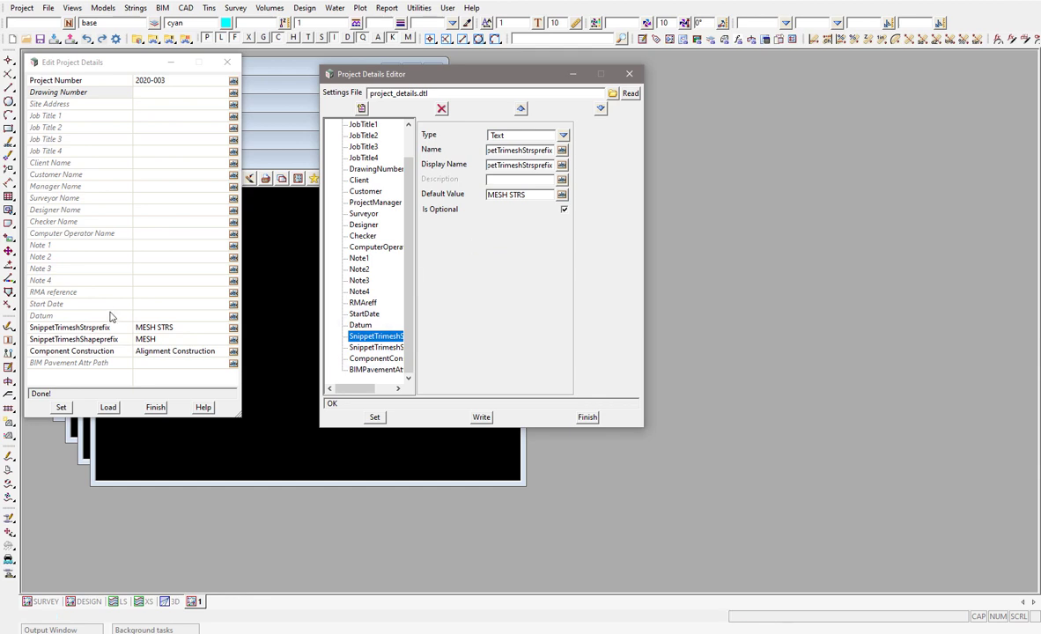
left_click(142, 328)
left_click(148, 339)
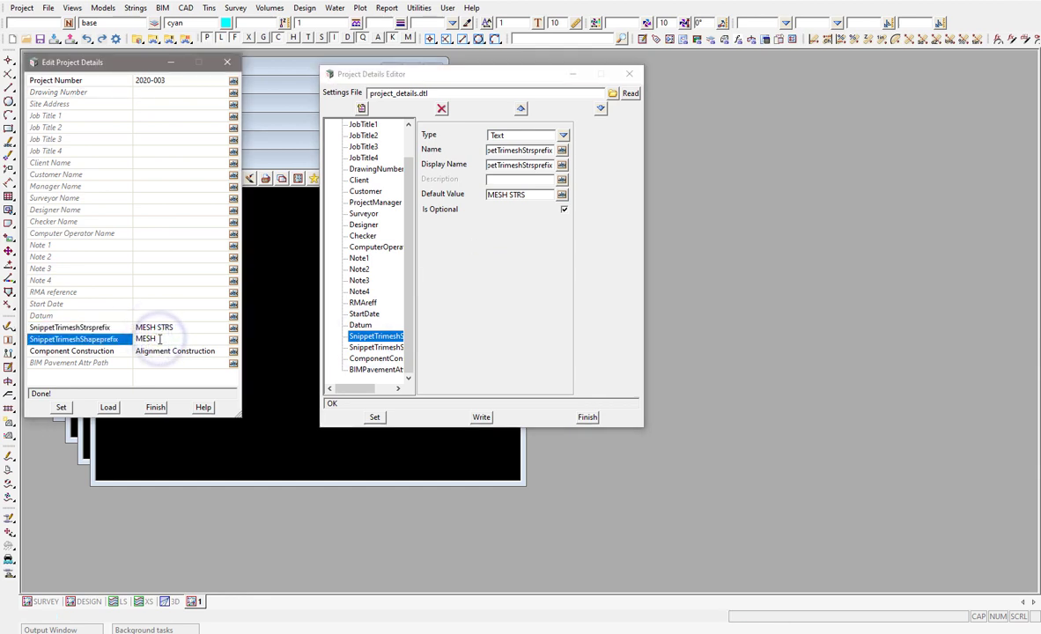
left_click(152, 127)
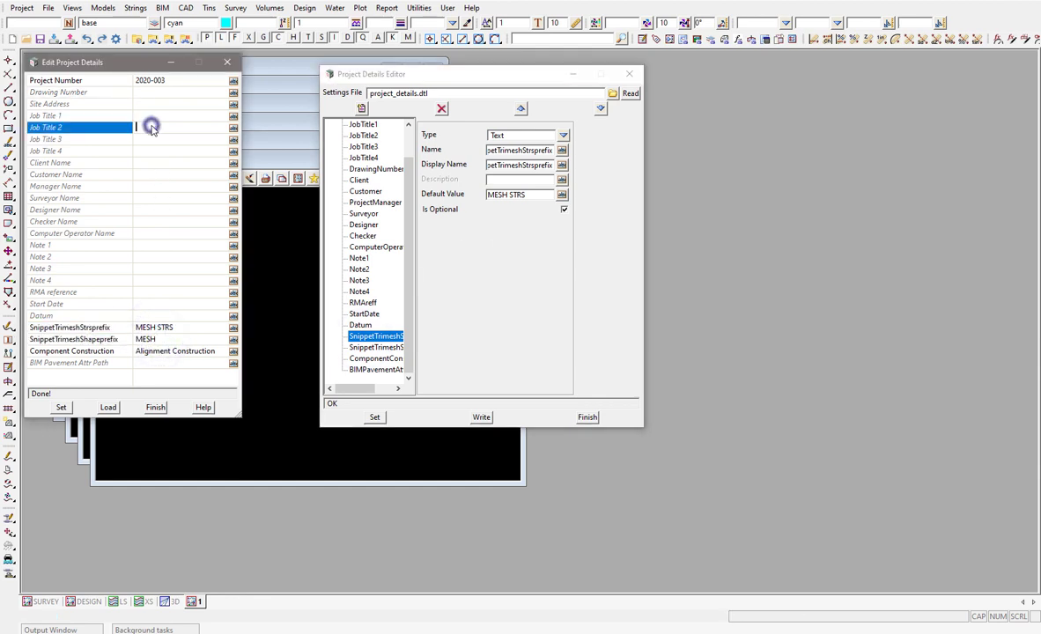
left_click(158, 81)
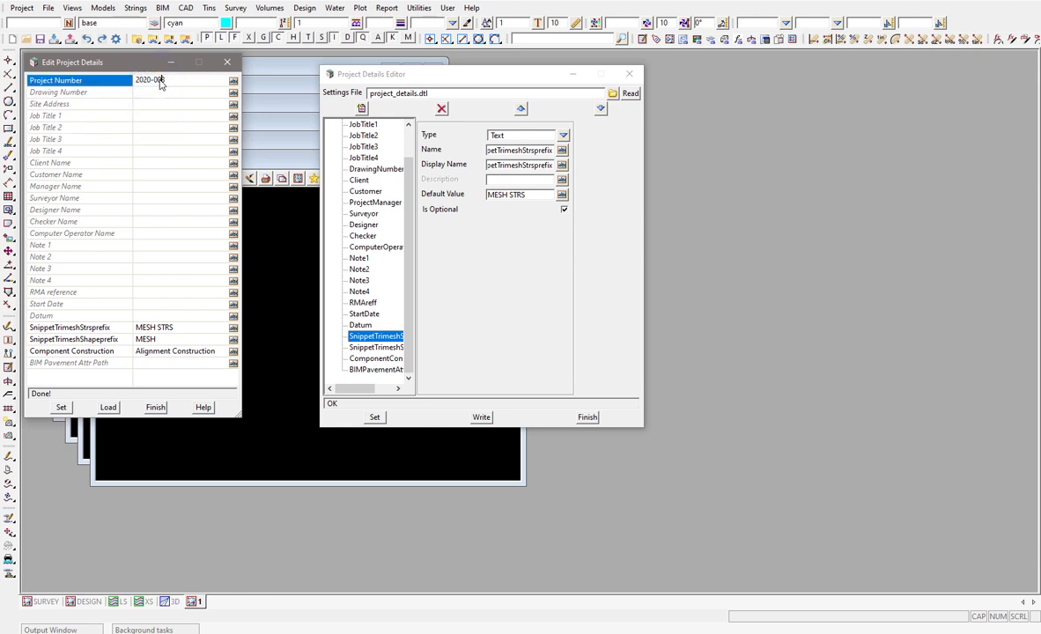
Step: Add a new text setting directly below ProjectNumber and name it RevisionNo
left_click(407, 128)
left_click(361, 136)
left_click(361, 107)
double_click(533, 151)
type("Revision No")
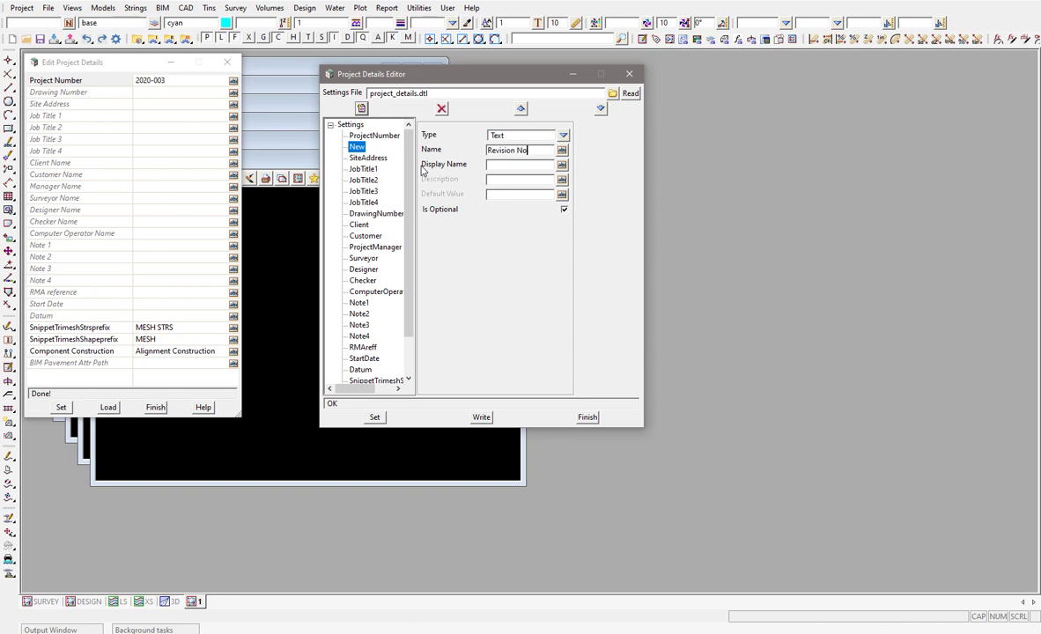
left_click(518, 150)
Step: Give the new setting the display name RevisionNo and the description Revision No, and turn off Is Optional
double_click(528, 151)
key("ctrl+c")
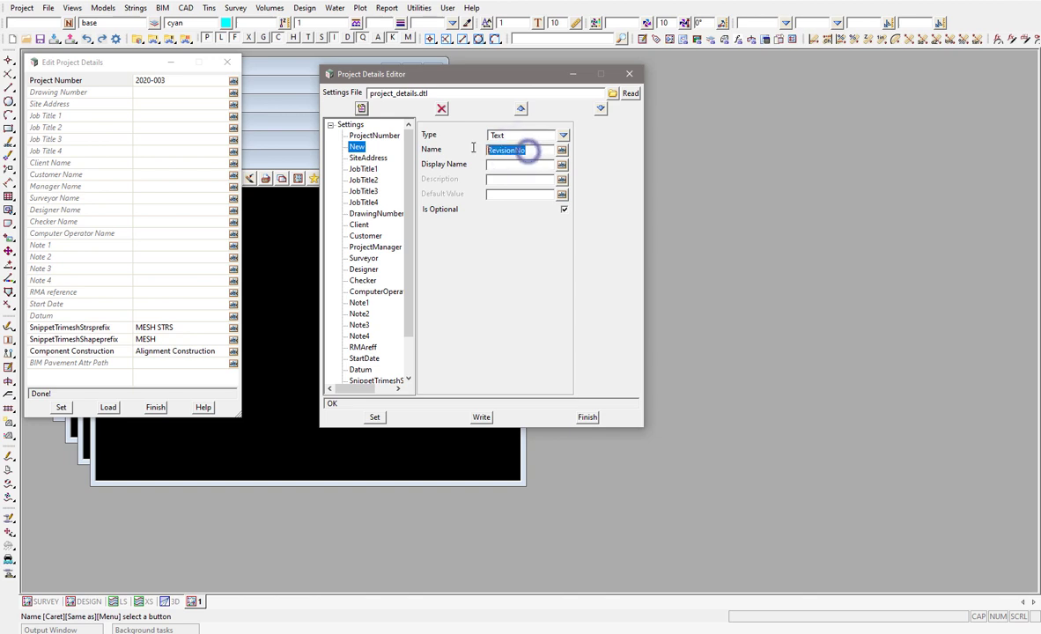
left_click(520, 163)
key("ctrl+v")
left_click(512, 180)
key("ctrl+v")
left_click(515, 179)
left_click(451, 211)
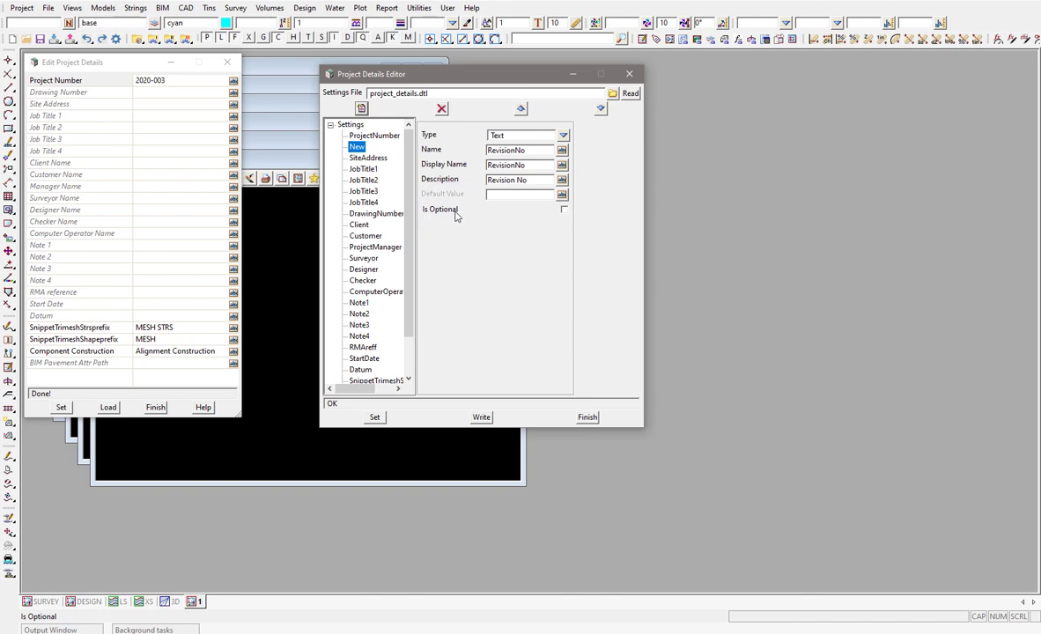
Step: Apply the RevisionNo setting and write the settings to project_details.dtl, replacing the existing file
left_click(374, 418)
left_click(478, 418)
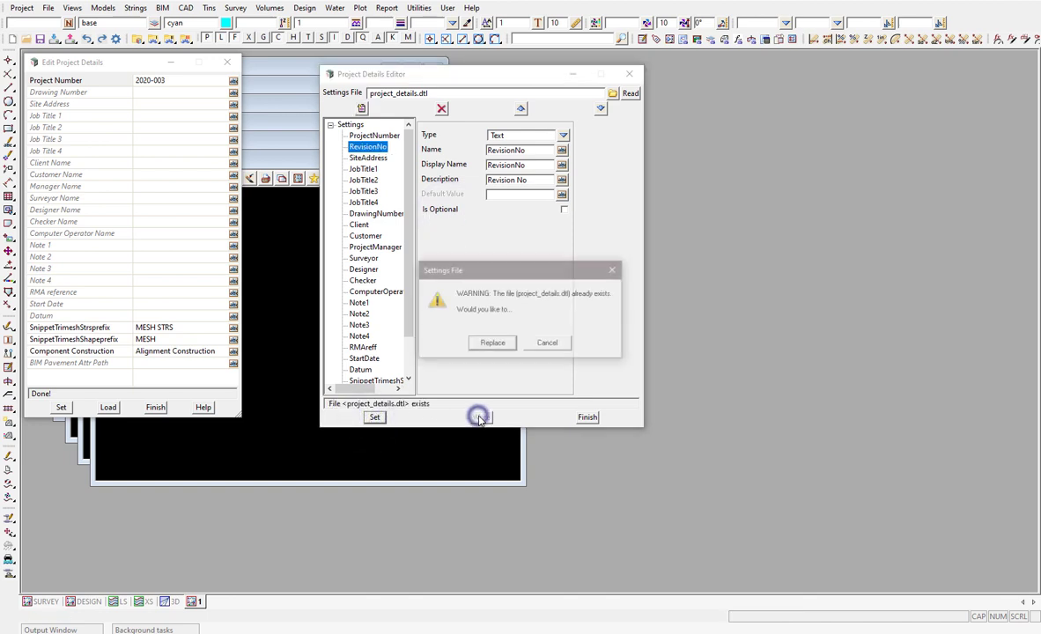
left_click(481, 344)
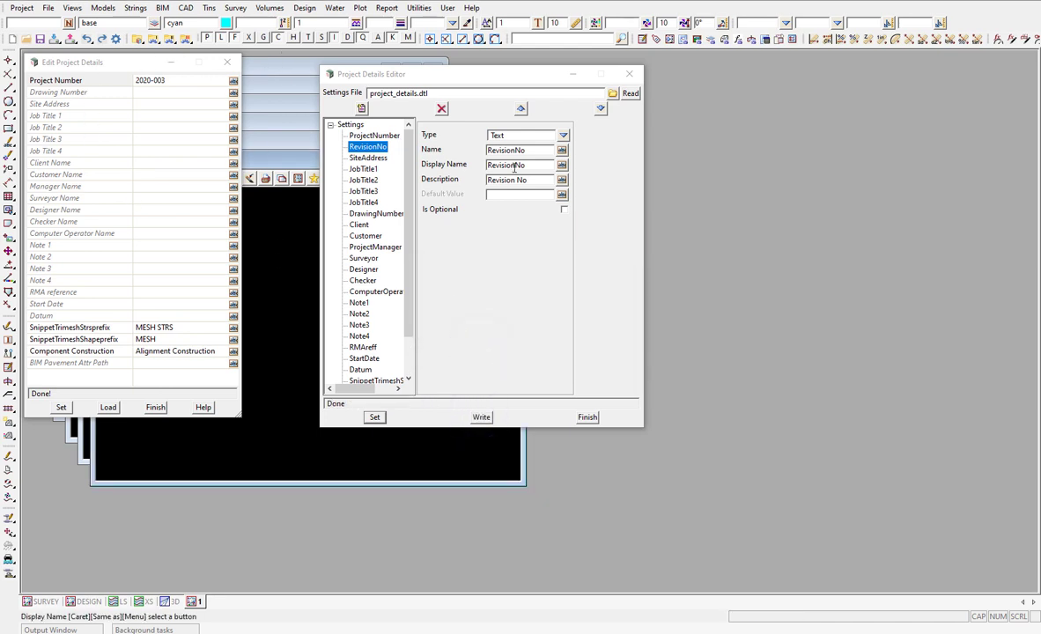
Step: Reload Edit Project Details from the local project_details.dtl with old details handling set to Remove
left_click(108, 408)
left_click_drag(119, 71, 261, 147)
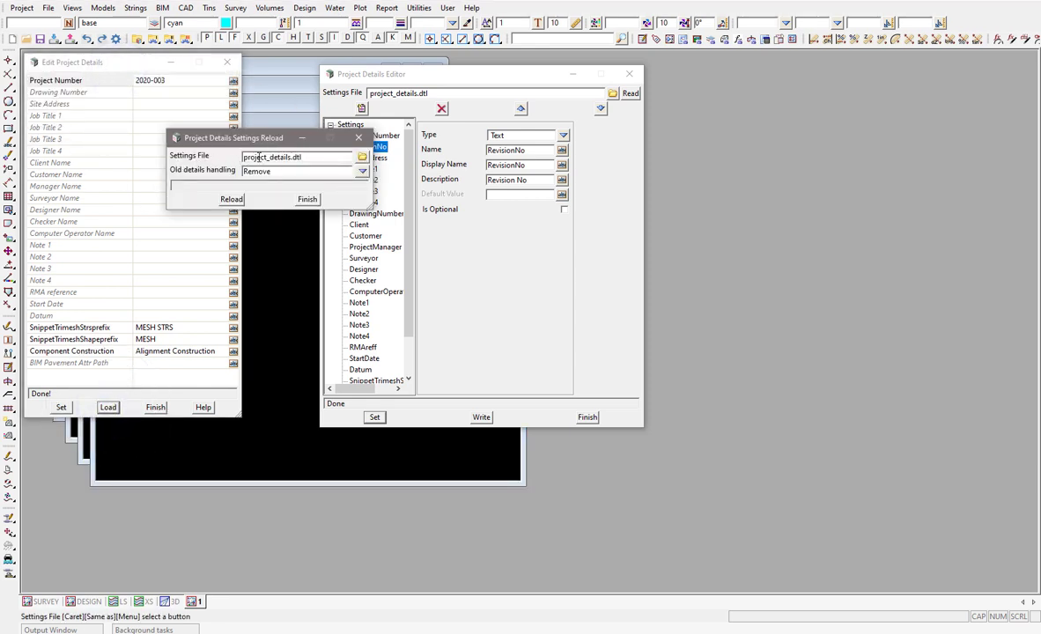
left_click(362, 156)
left_click(401, 197)
left_click(401, 196)
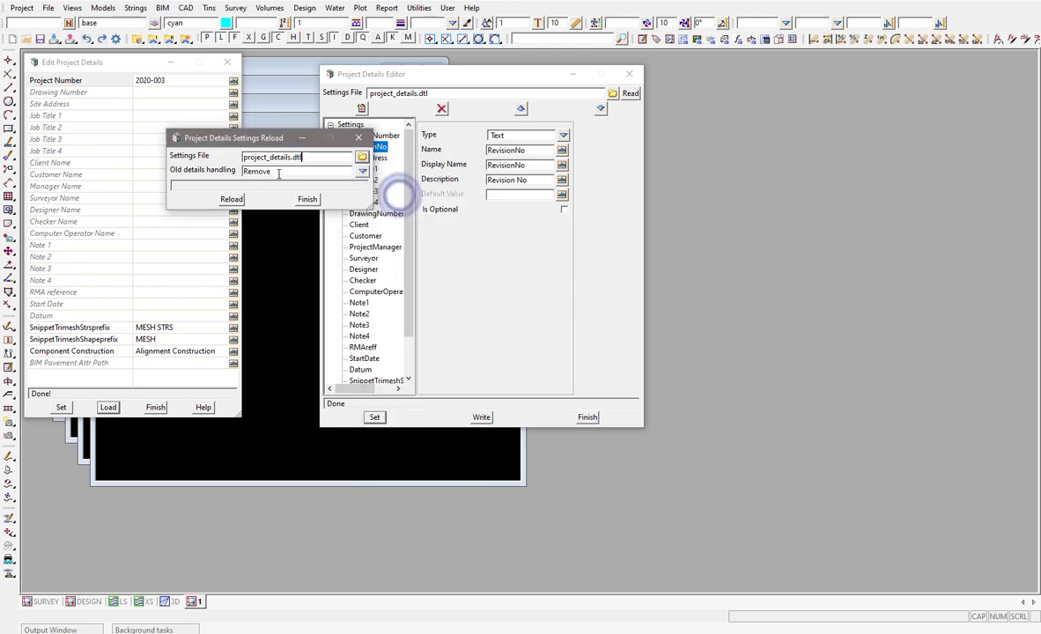
left_click(231, 199)
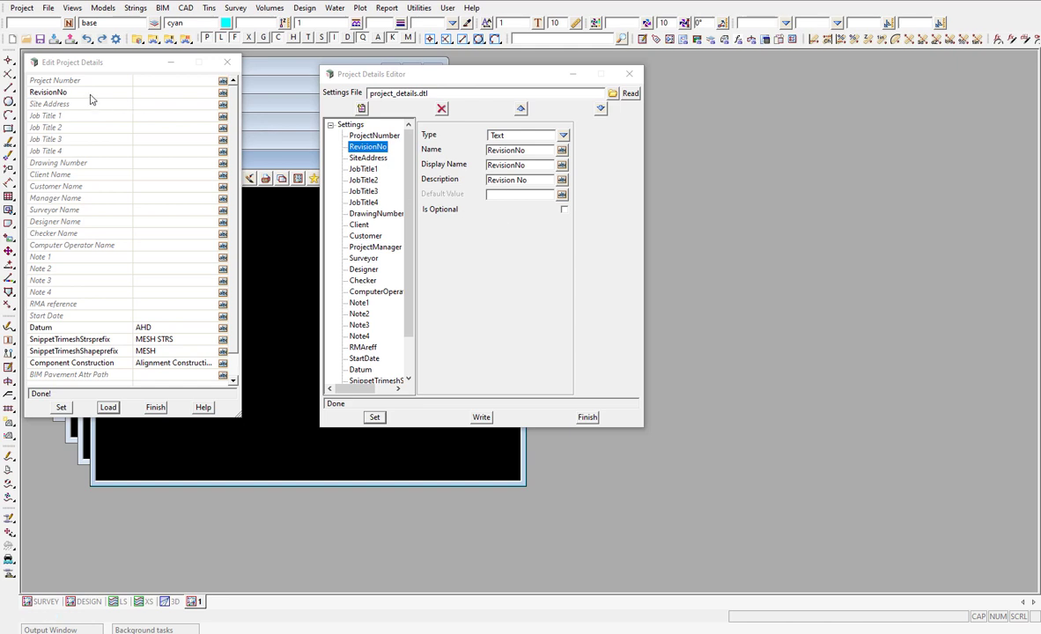
Step: Set RevisionNo to A and Project Number to 2020-003 in the reloaded project details
left_click(138, 92)
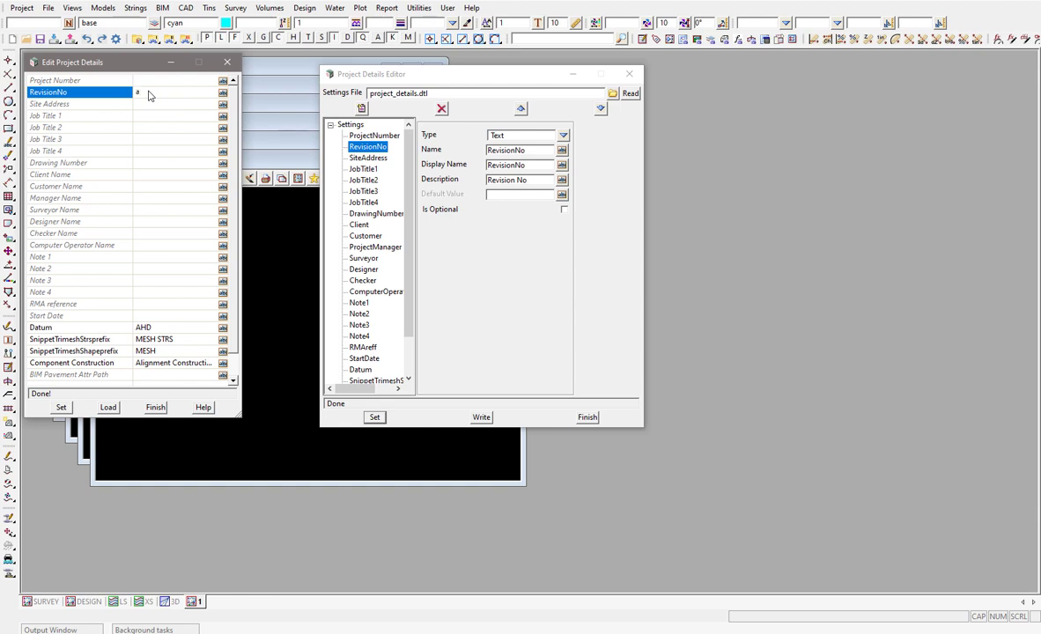
type("A")
left_click(61, 407)
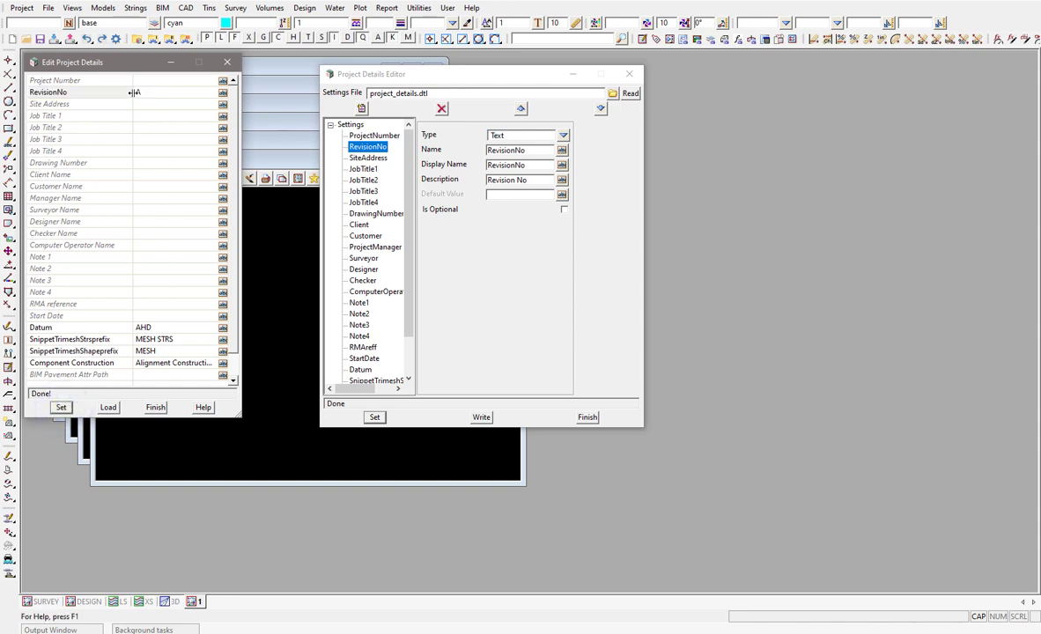
left_click(160, 80)
type("20")
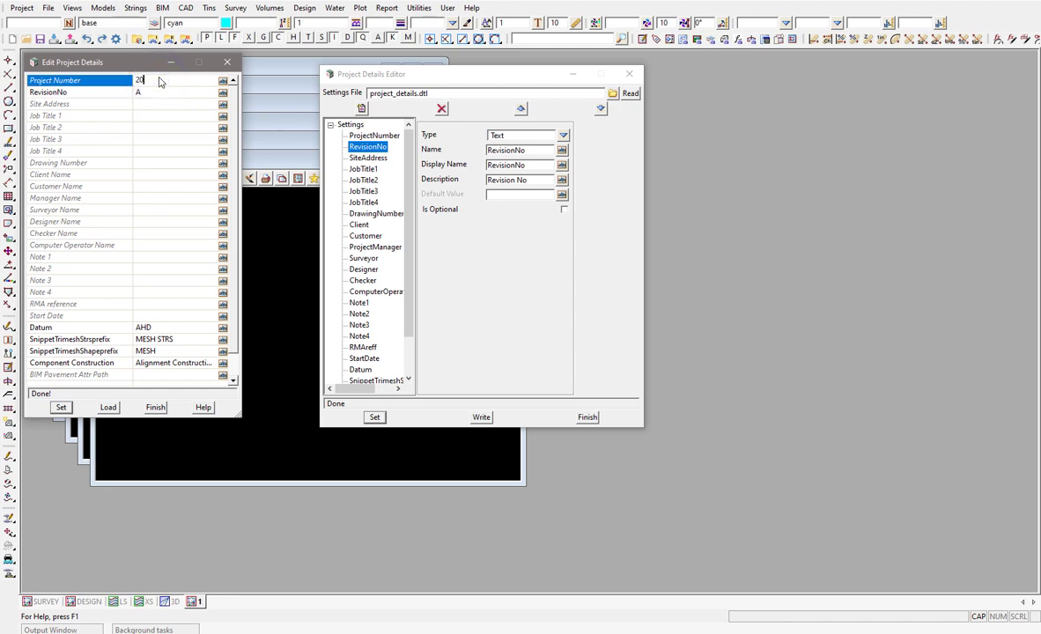
type("20-003")
left_click(58, 408)
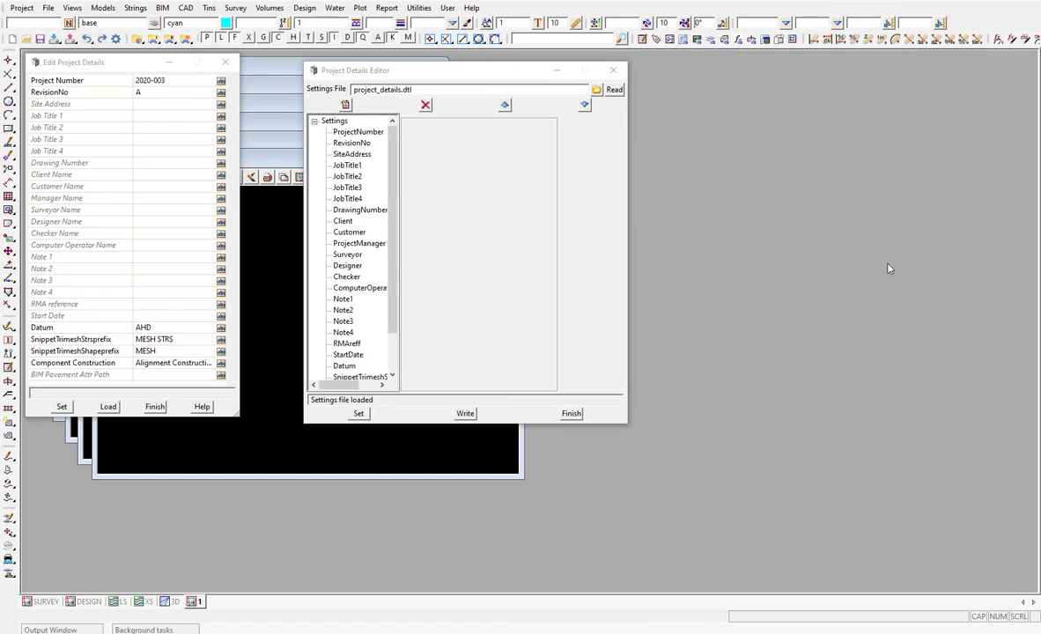
Step: Inspect the ProjectNumber setting's Name in the Project Details Editor
left_click(363, 134)
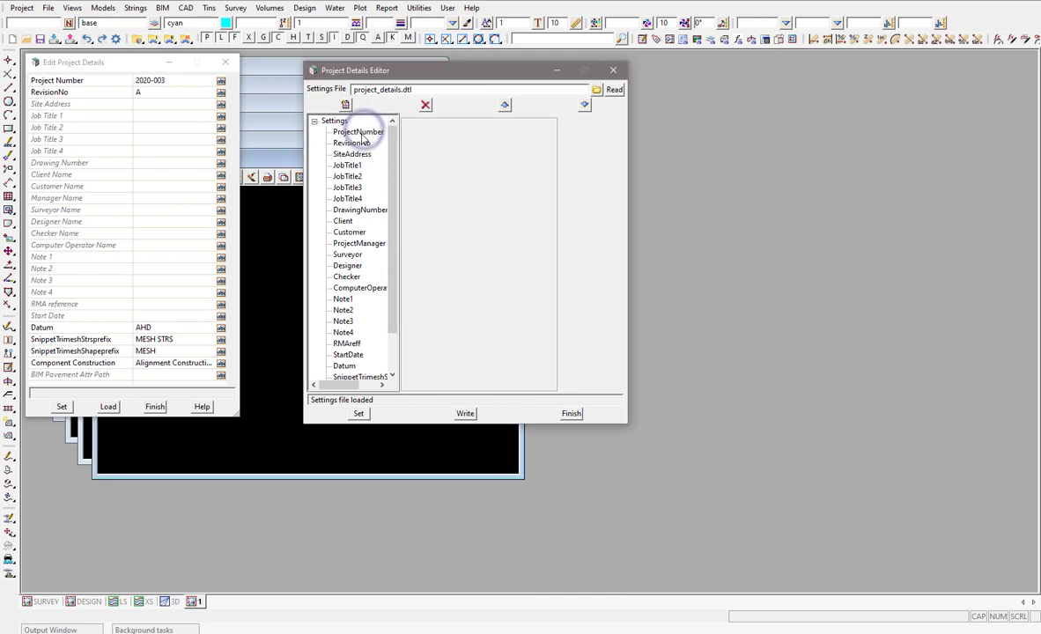
double_click(527, 147)
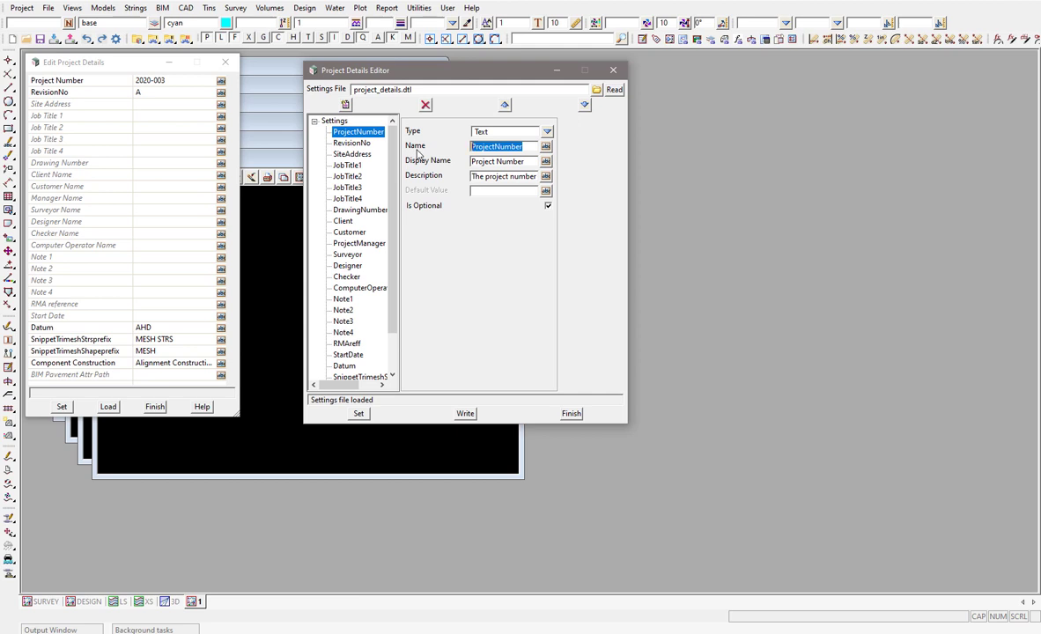
Step: Delete the consecutive settings from Surveyor through Note4 in the settings list
left_click_drag(392, 167, 392, 208)
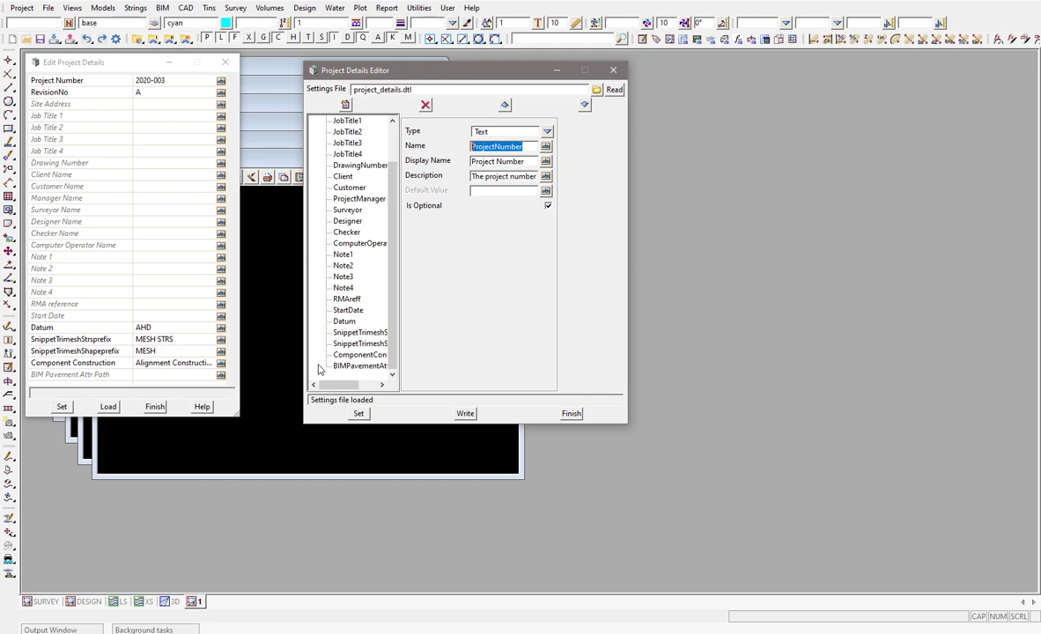
left_click(347, 210)
left_click(425, 105)
left_click(426, 104)
left_click(425, 105)
left_click(426, 105)
left_click(425, 105)
left_click(426, 105)
left_click(425, 105)
left_click(426, 105)
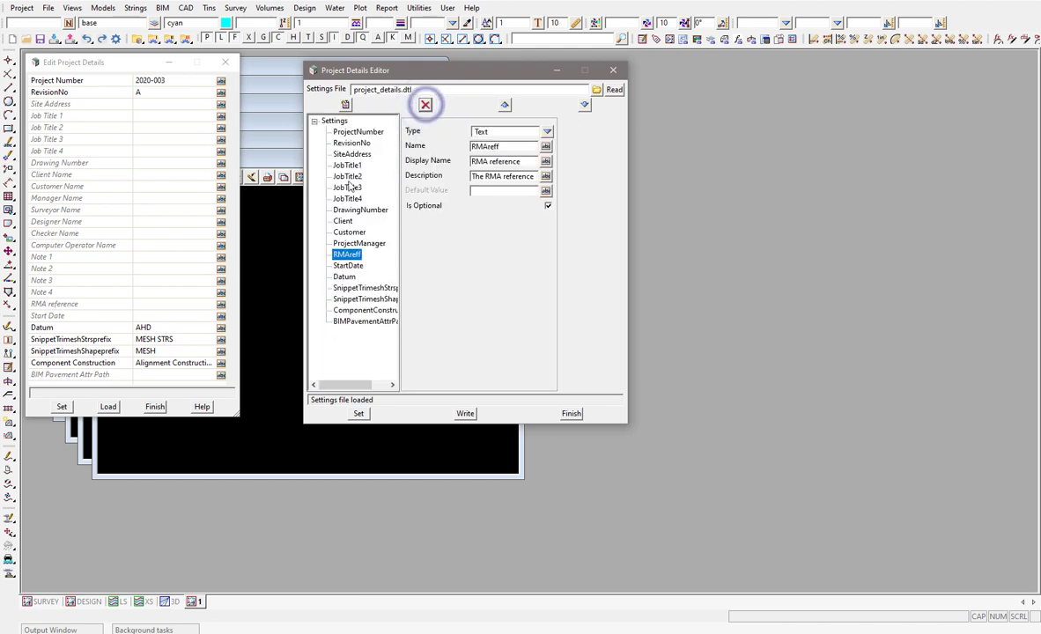
Step: Compare the default values and Is Optional states of the SnippetTrimeshStrsprefix and ComponentConstruction settings
left_click(361, 288)
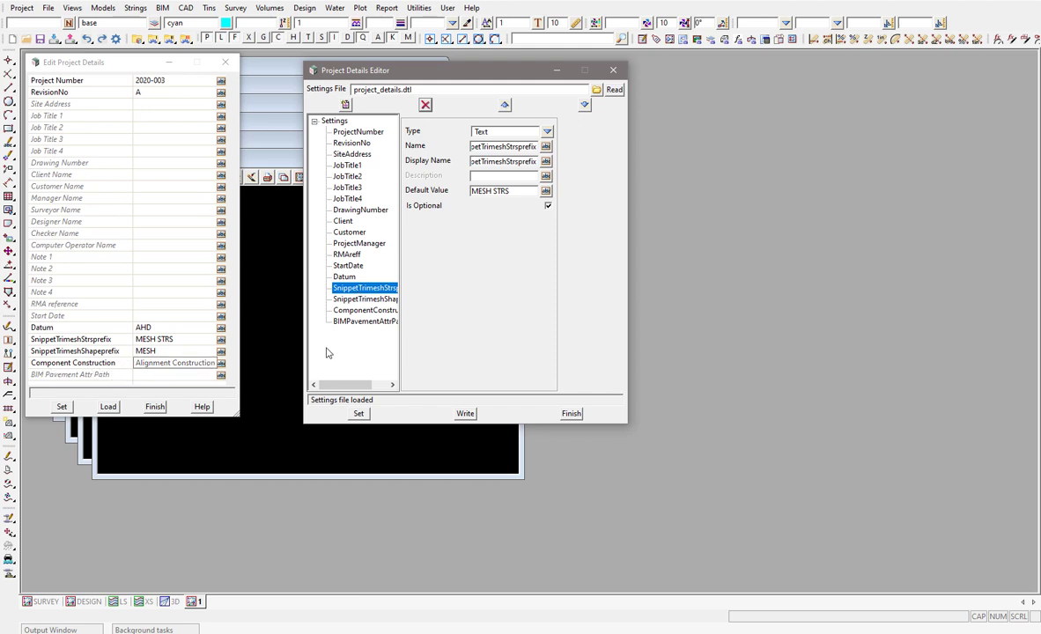
left_click(363, 310)
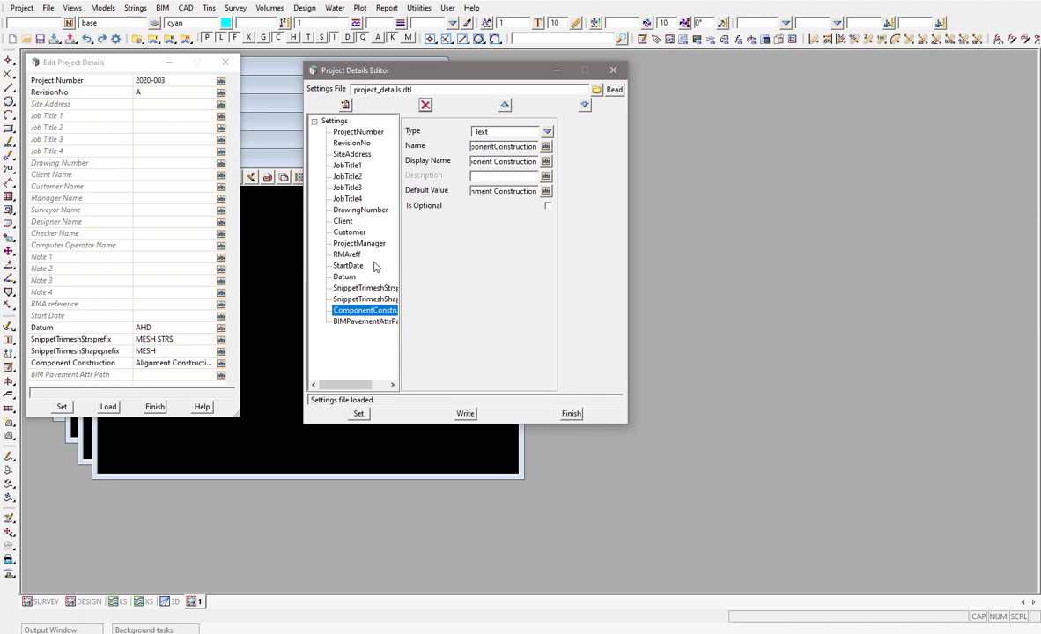
left_click(357, 288)
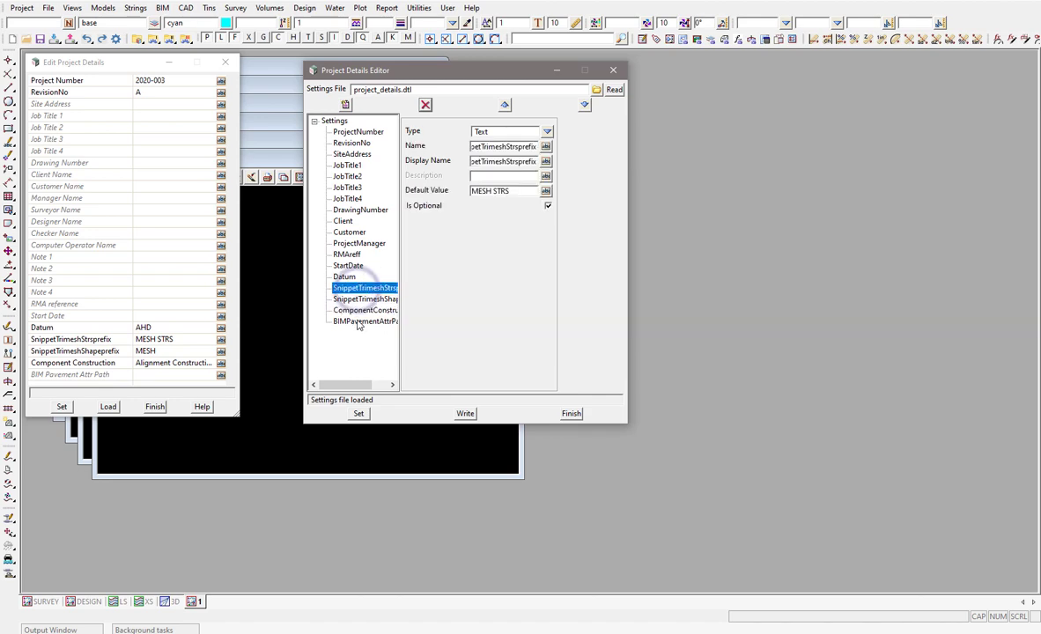
Step: Write the project details settings to project_details.dtl, overwriting the existing file
left_click(465, 413)
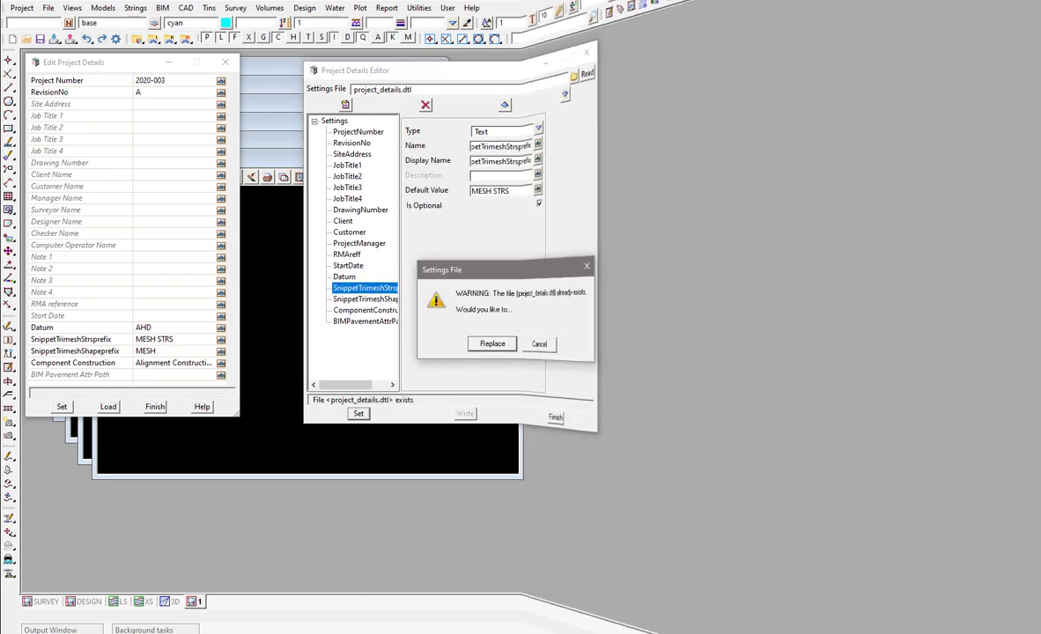
left_click(555, 344)
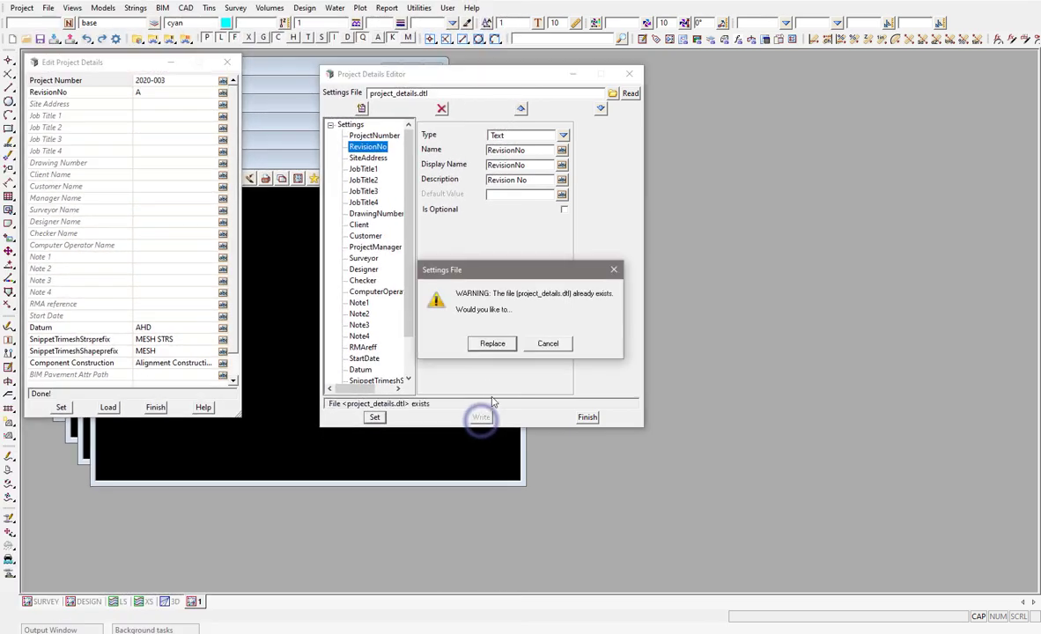
left_click(484, 345)
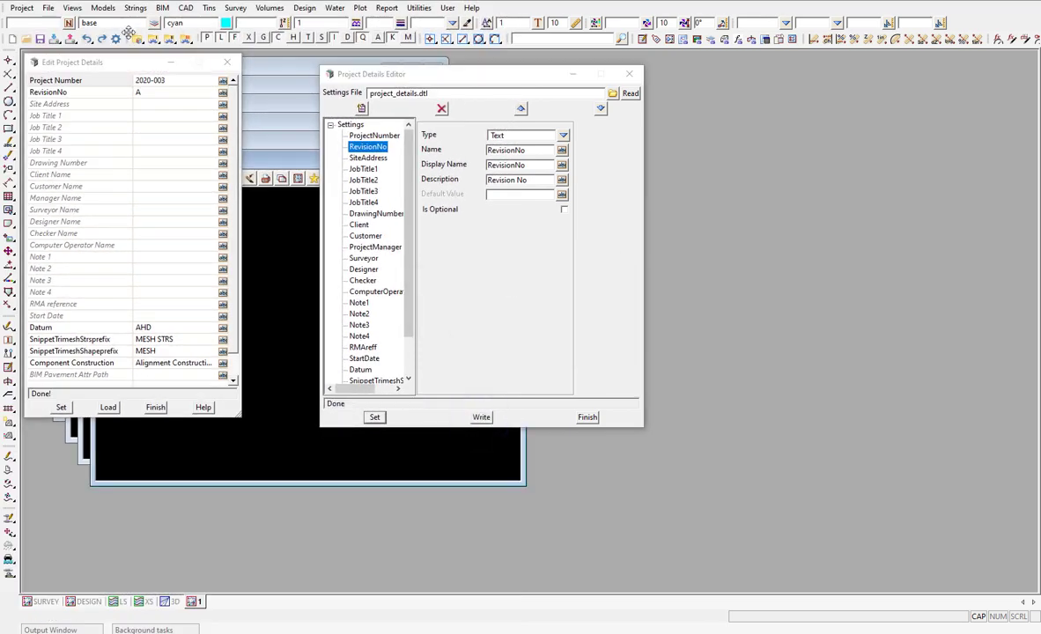
Step: Open the project's working folder in File Explorer and check project_details.dtl there
left_click(134, 39)
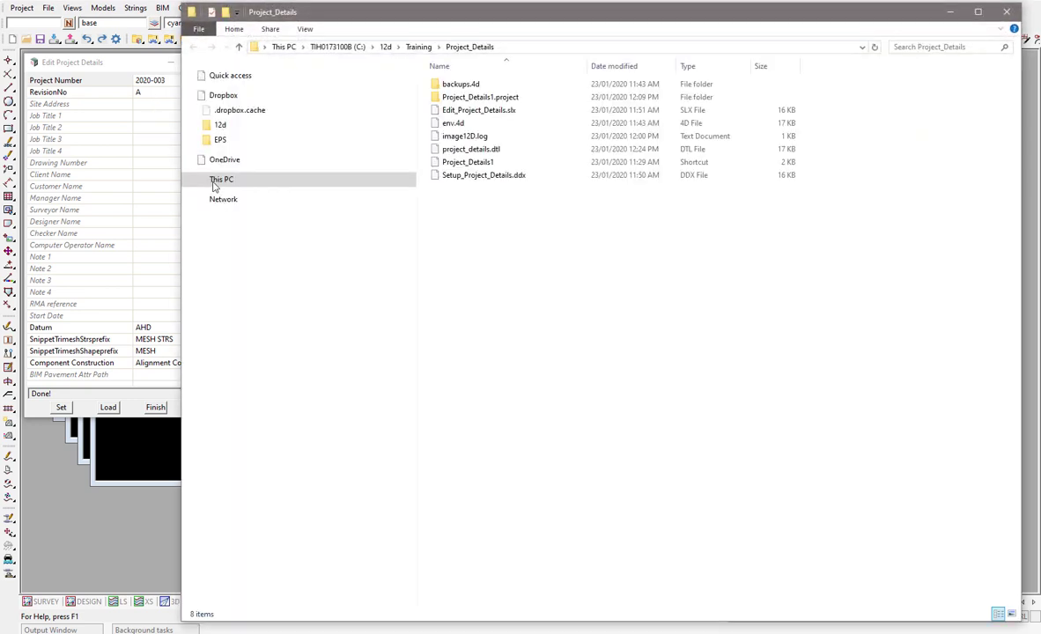
double_click(471, 150)
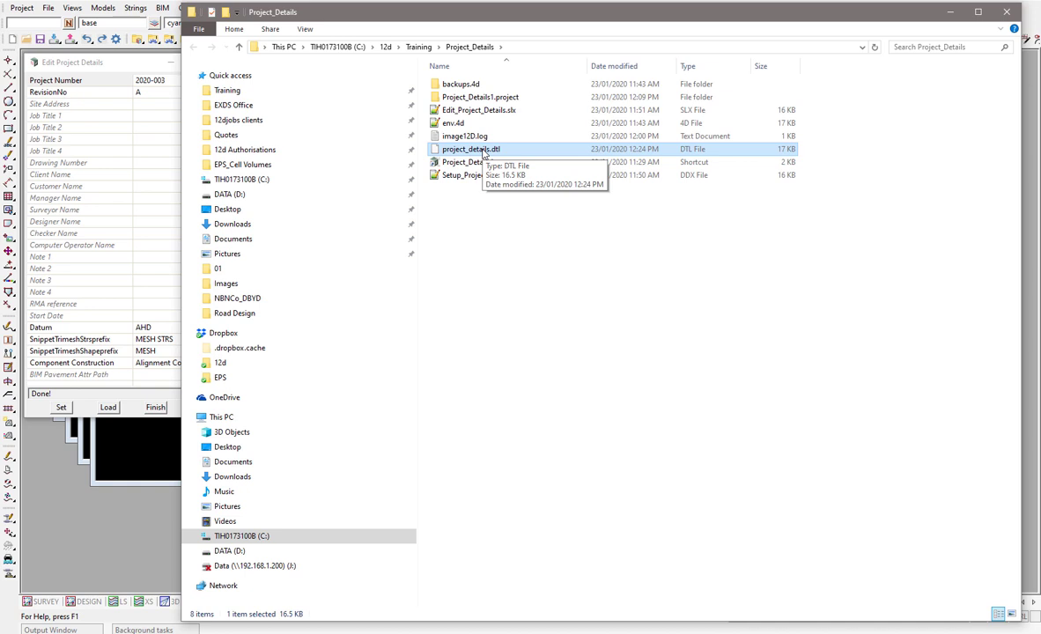
left_click(950, 12)
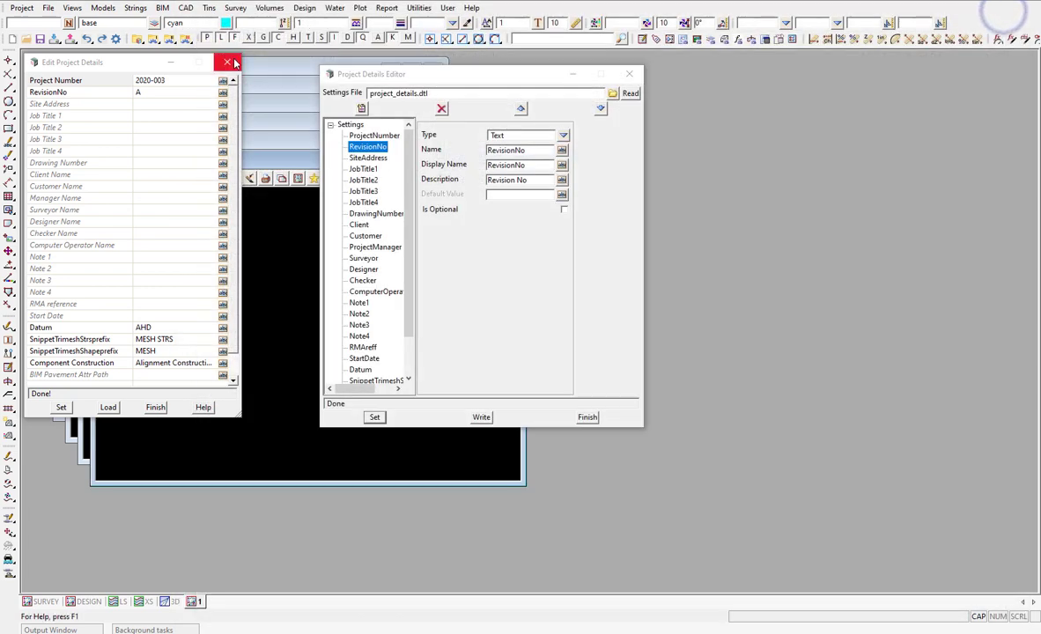
Step: Close the Project Details Editor, then enlarge the Plan 1 view and add the 12d PW A1 title block model to it
left_click(631, 74)
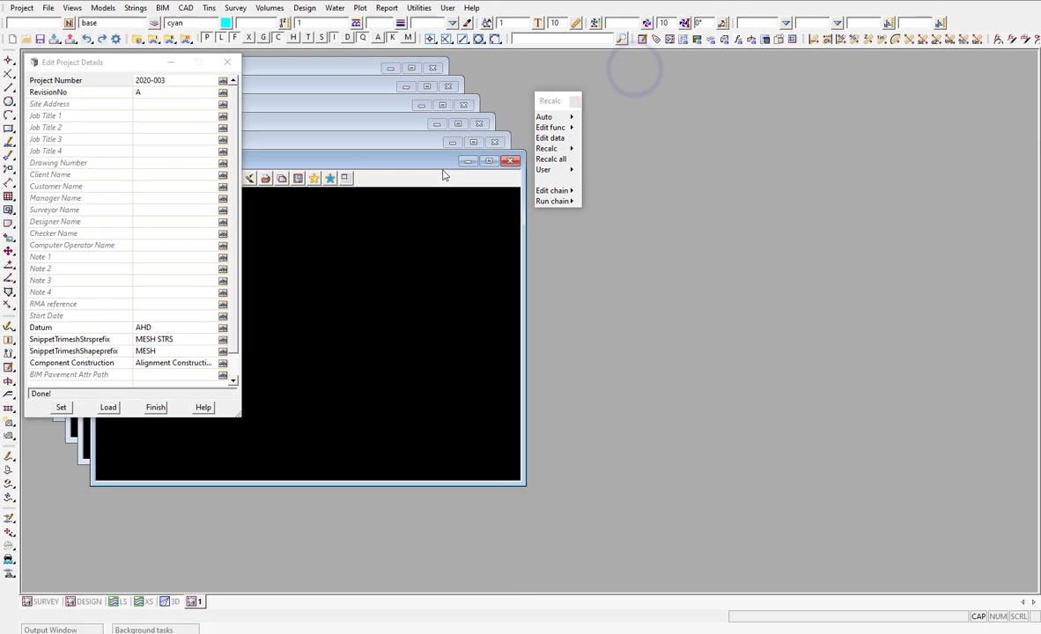
left_click_drag(408, 159, 576, 242)
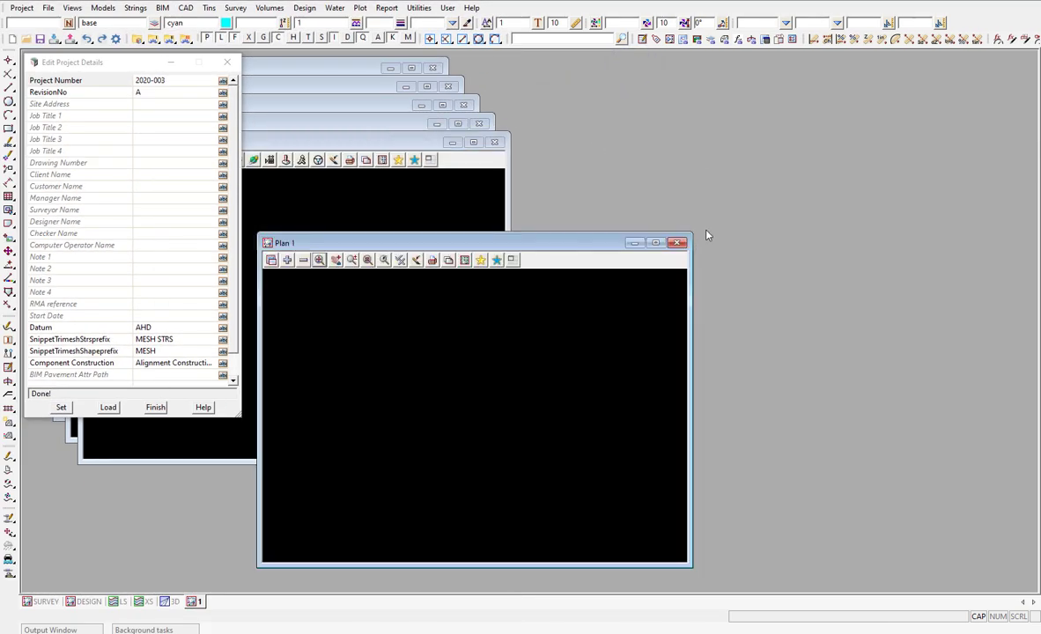
left_click_drag(694, 234, 952, 59)
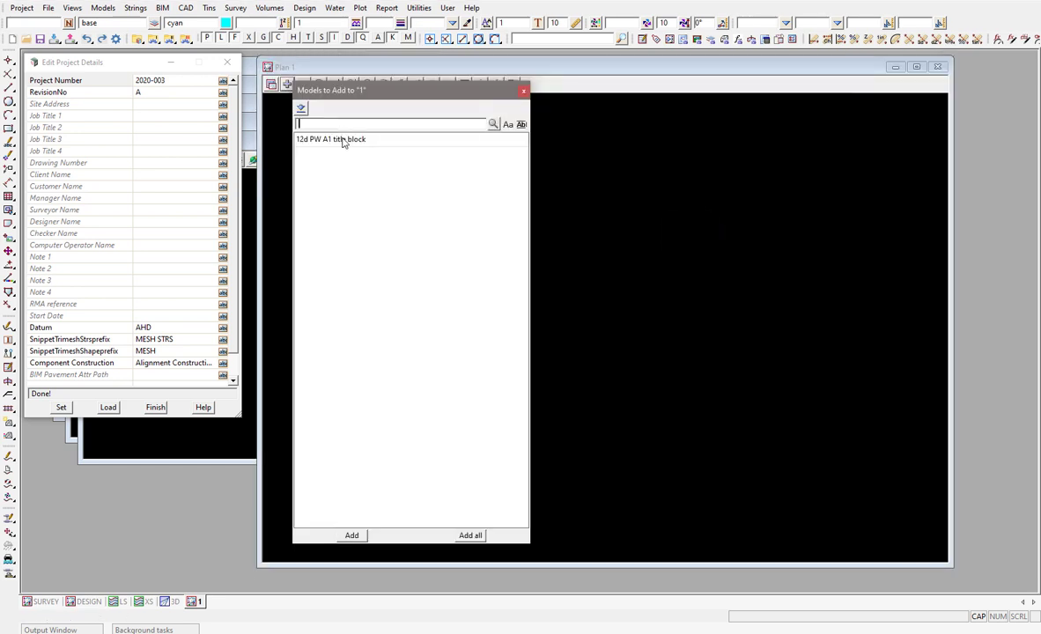
double_click(343, 140)
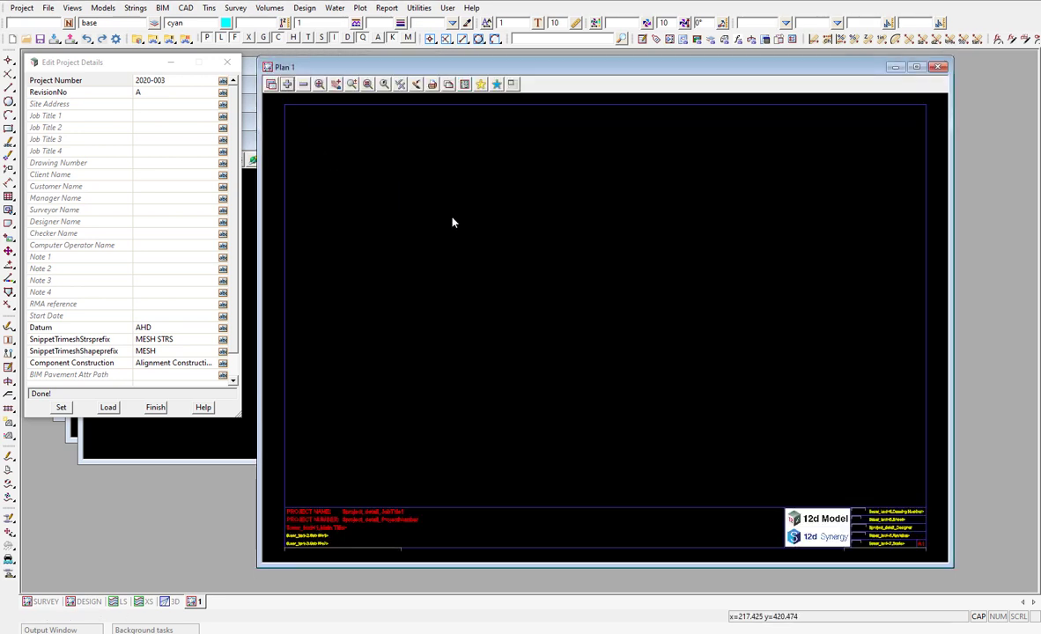
Step: Examine the project name and project number text codes in the title block
scroll(462, 201, "down", 3)
scroll(360, 442, "up", 1)
scroll(360, 442, "up", 5)
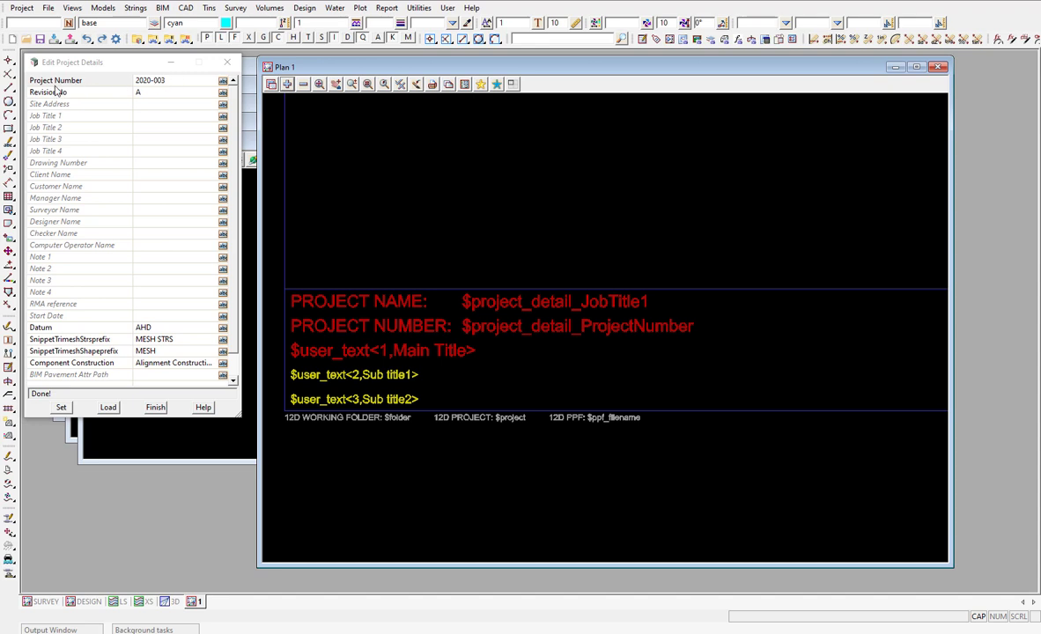
left_click(631, 334)
Step: Reopen the Project Details Editor and compare ProjectNumber's Name with the $project_detail_ProjectNumber text in the title block
left_click(22, 8)
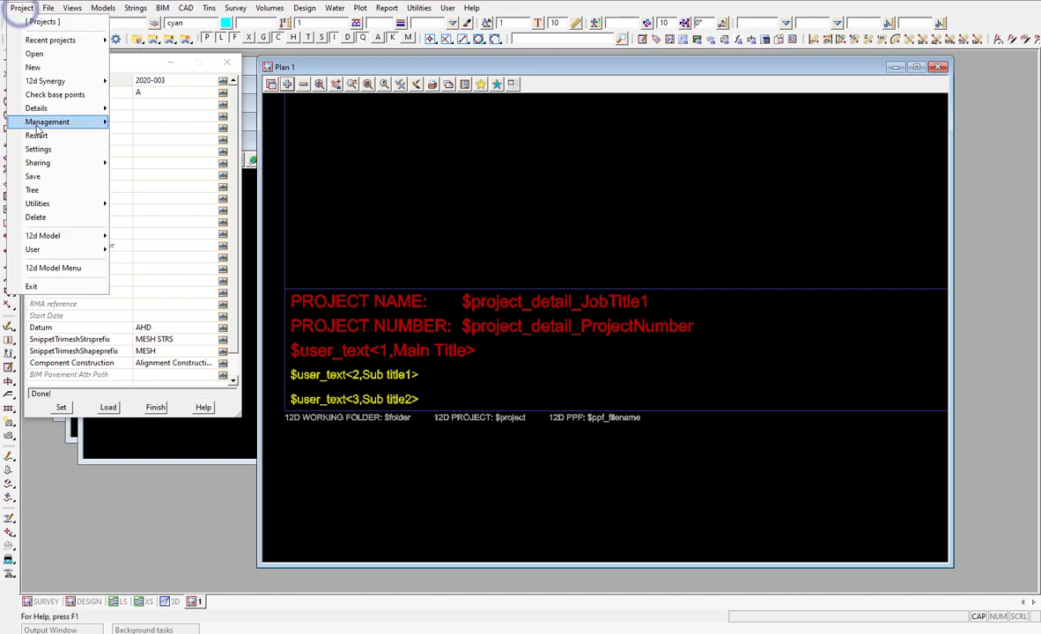
mouse_move(44, 122)
left_click(143, 152)
left_click(202, 221)
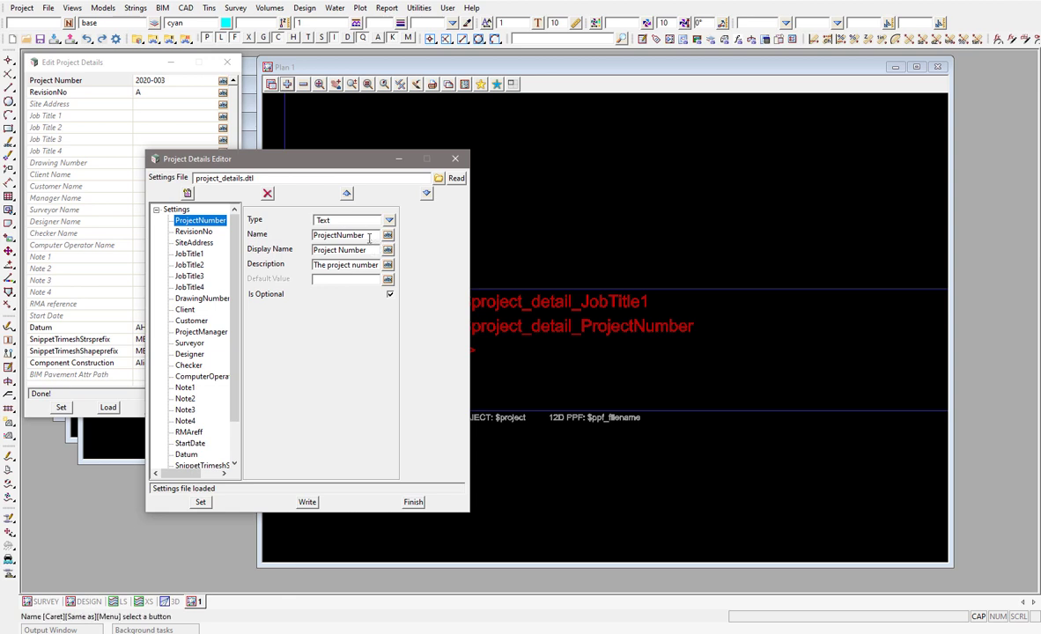
double_click(368, 235)
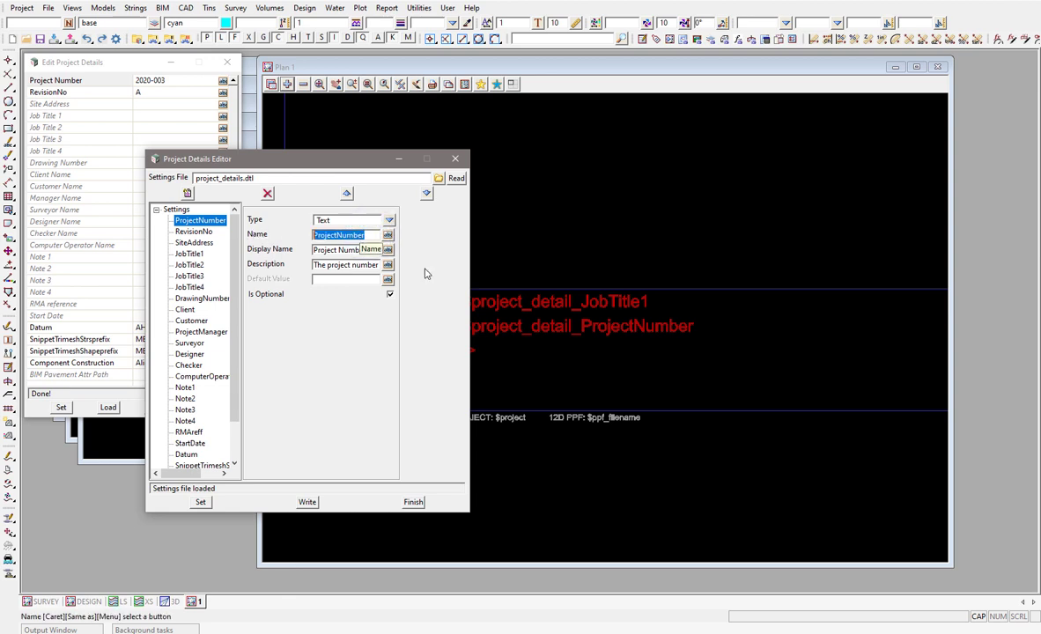
scroll(685, 274, "down", 1)
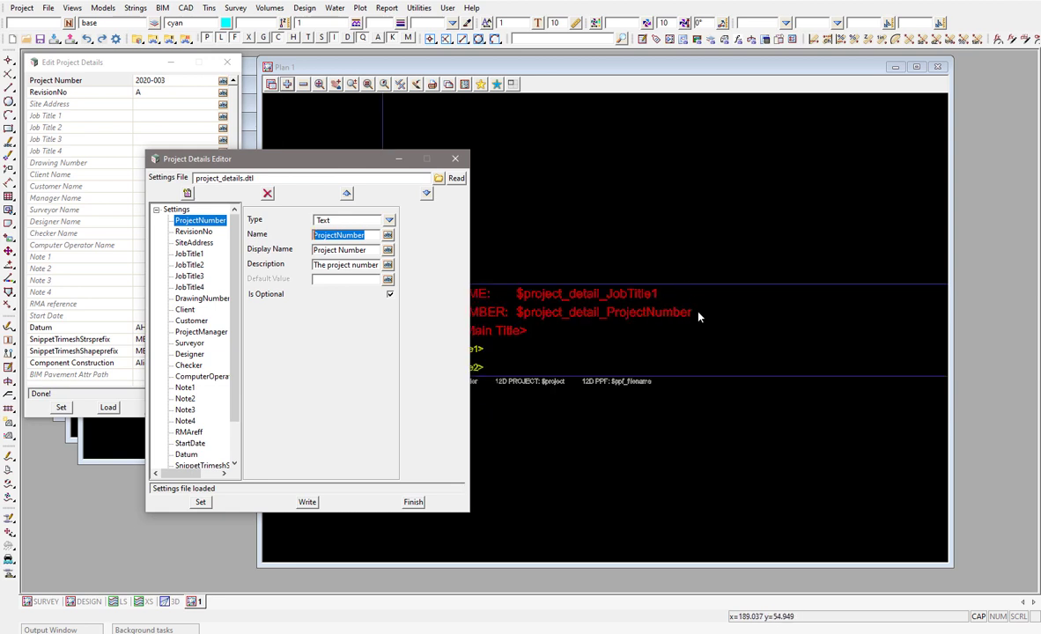
scroll(696, 317, "down", 1)
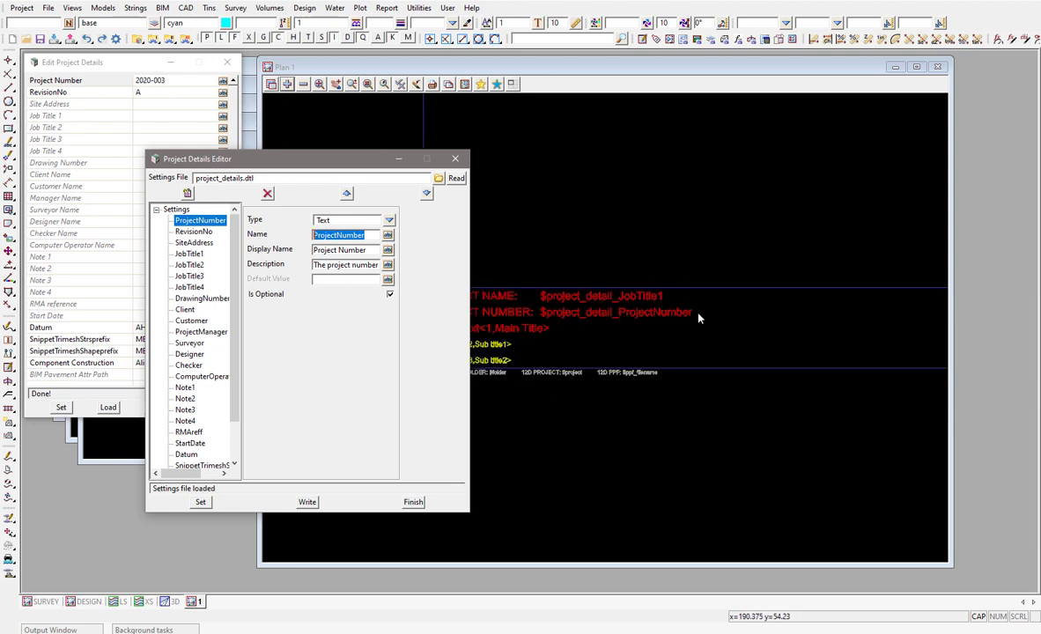
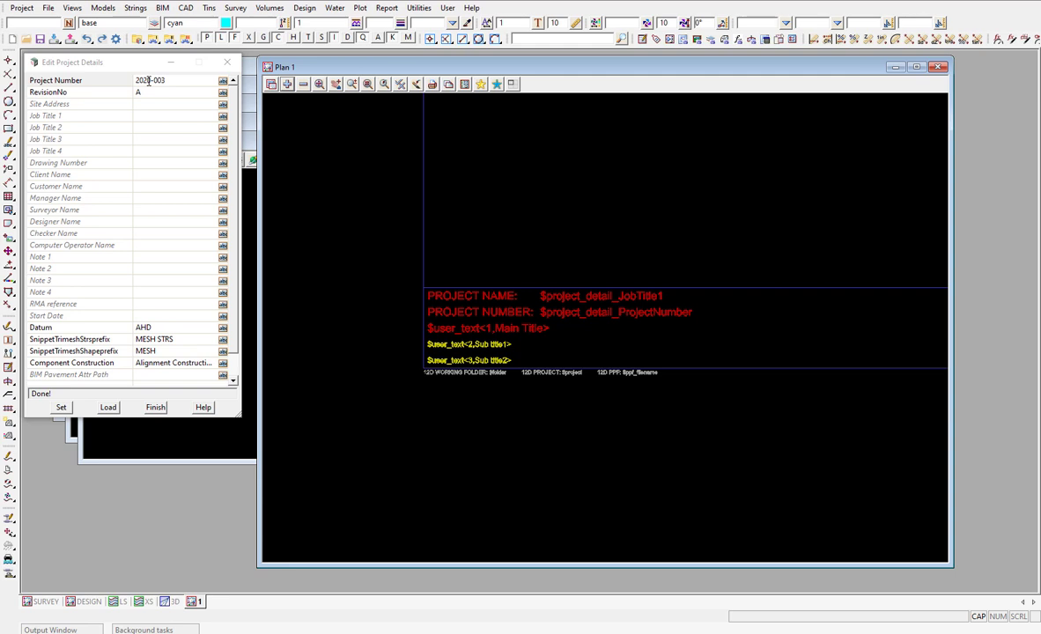
Step: Close Edit Project Details and switch to the other 12d Model window containing the road design project
left_click(226, 62)
mouse_move(318, 624)
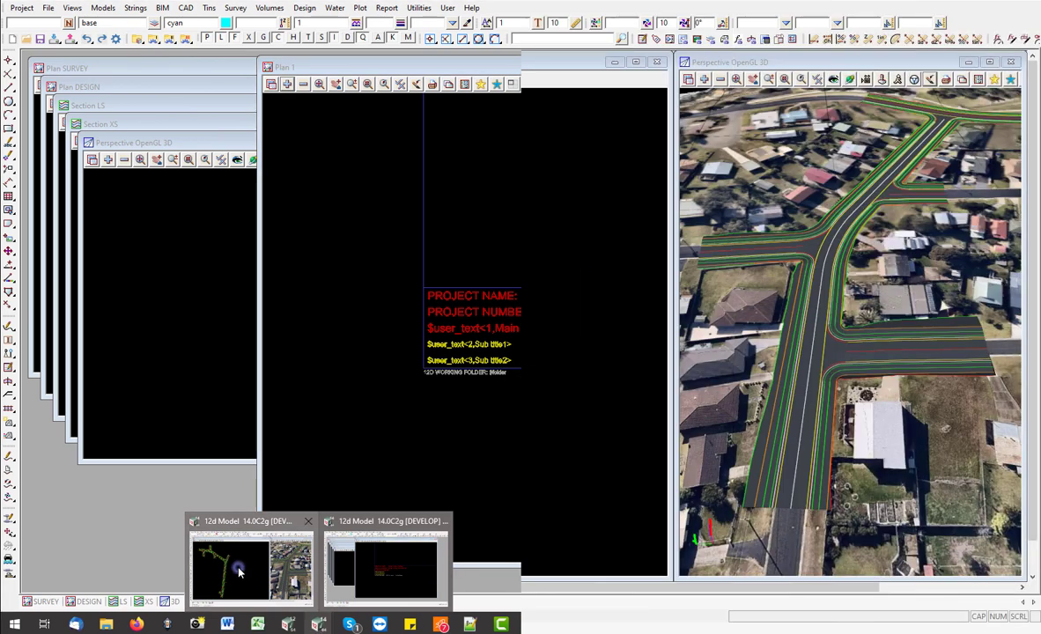
left_click(238, 573)
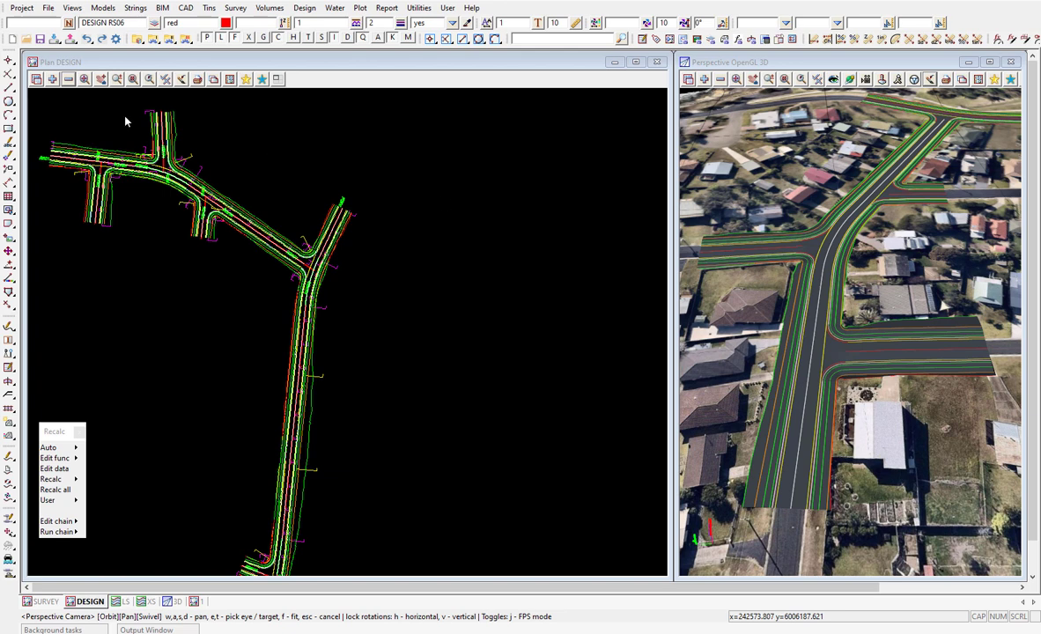
Step: Open and enlarge Edit Project Details, enter 2020-003 as the Project Number and set the details
left_click(21, 8)
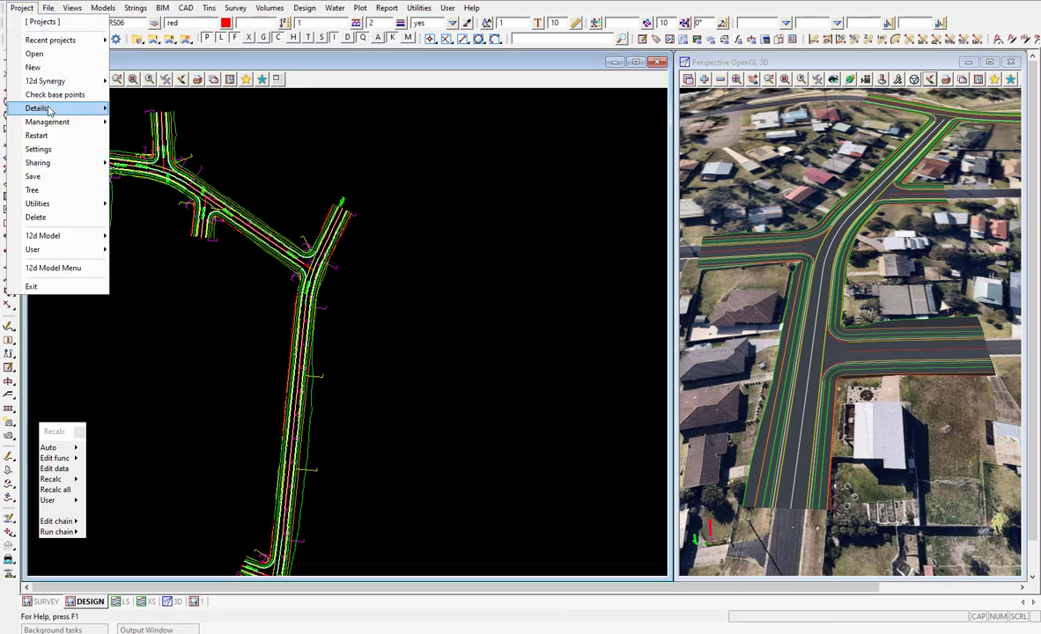
mouse_move(51, 109)
left_click(138, 130)
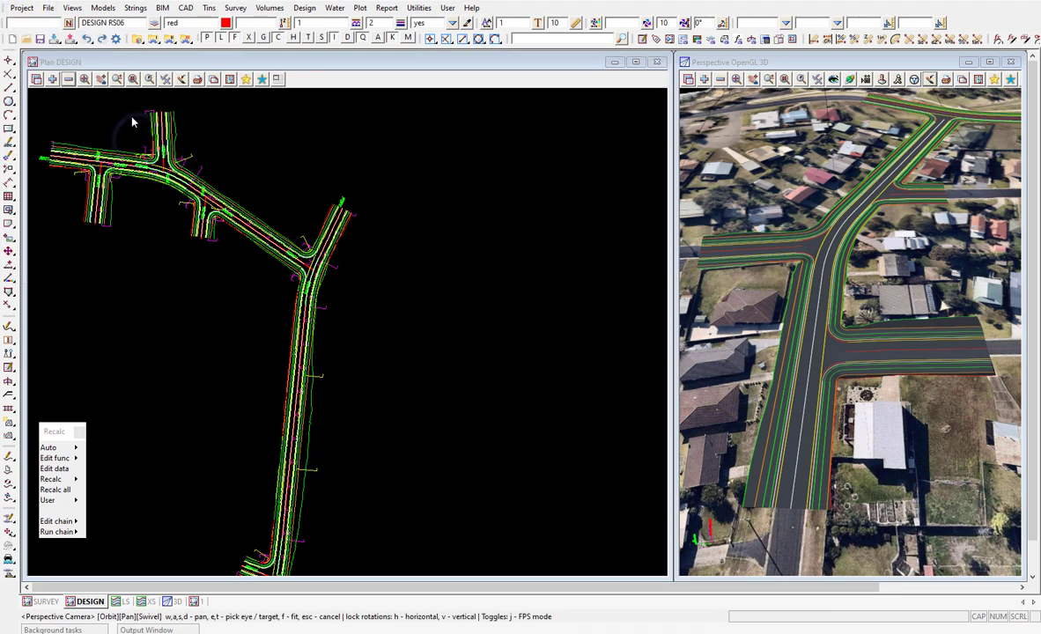
left_click_drag(182, 145, 102, 116)
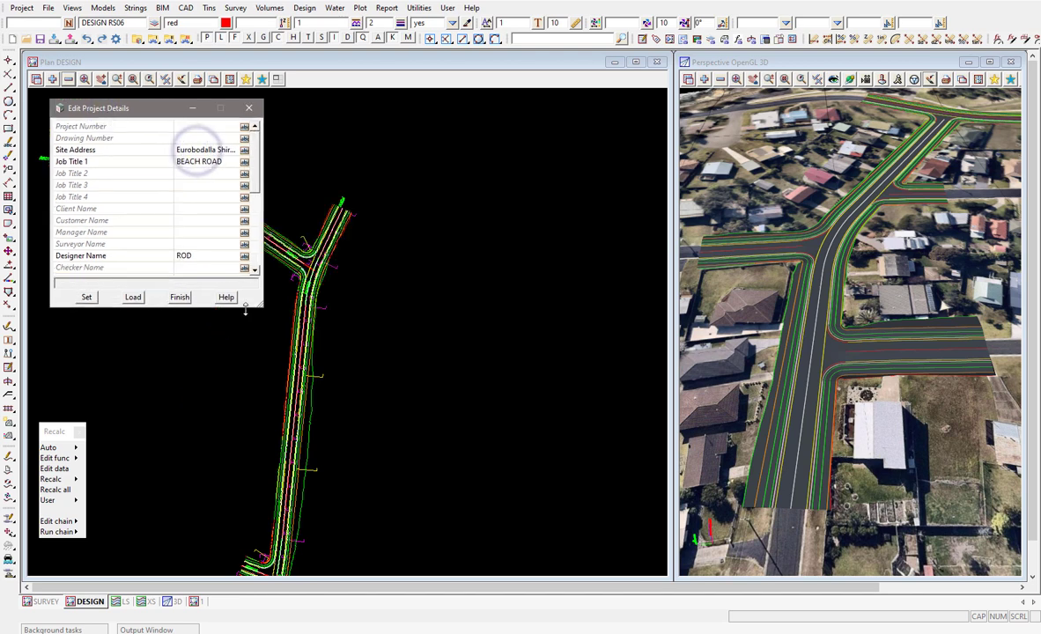
left_click_drag(246, 305, 328, 458)
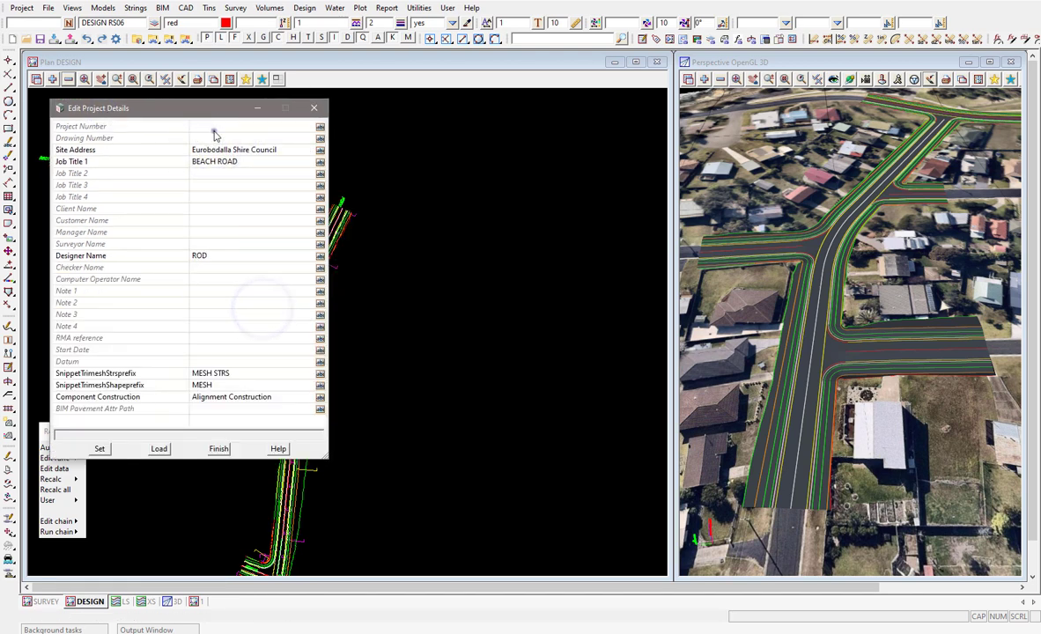
left_click(214, 132)
type("2020-003")
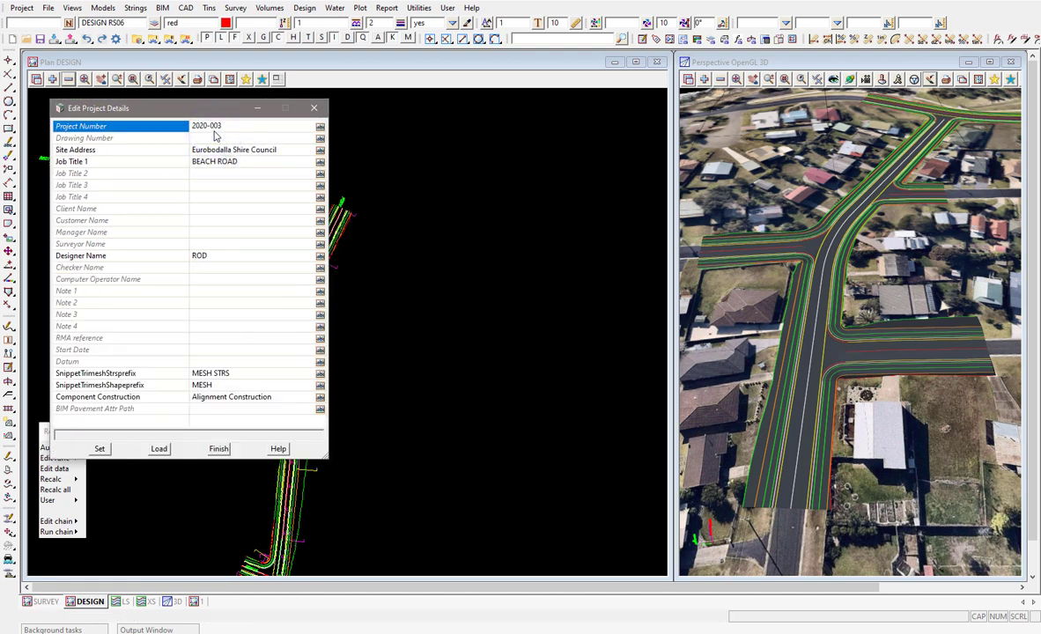
key("Return")
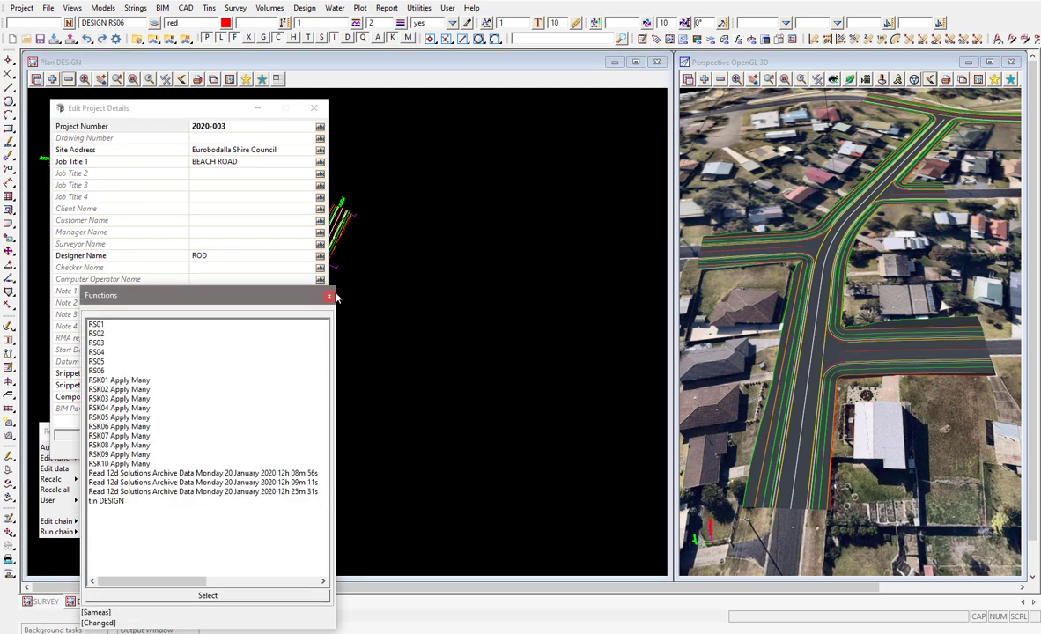
left_click(329, 296)
left_click(100, 448)
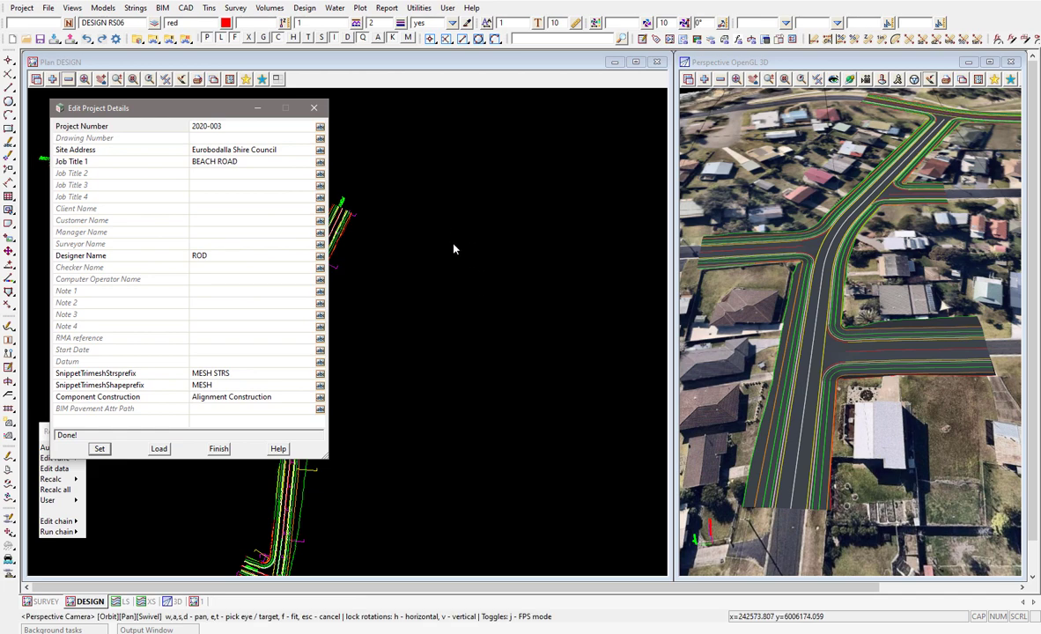
Step: Start an attribute manipulator file named "Project Details to 12d Objects.12dattmf" and add a rule to it
scroll(523, 270, "down", 2)
scroll(410, 265, "up", 3)
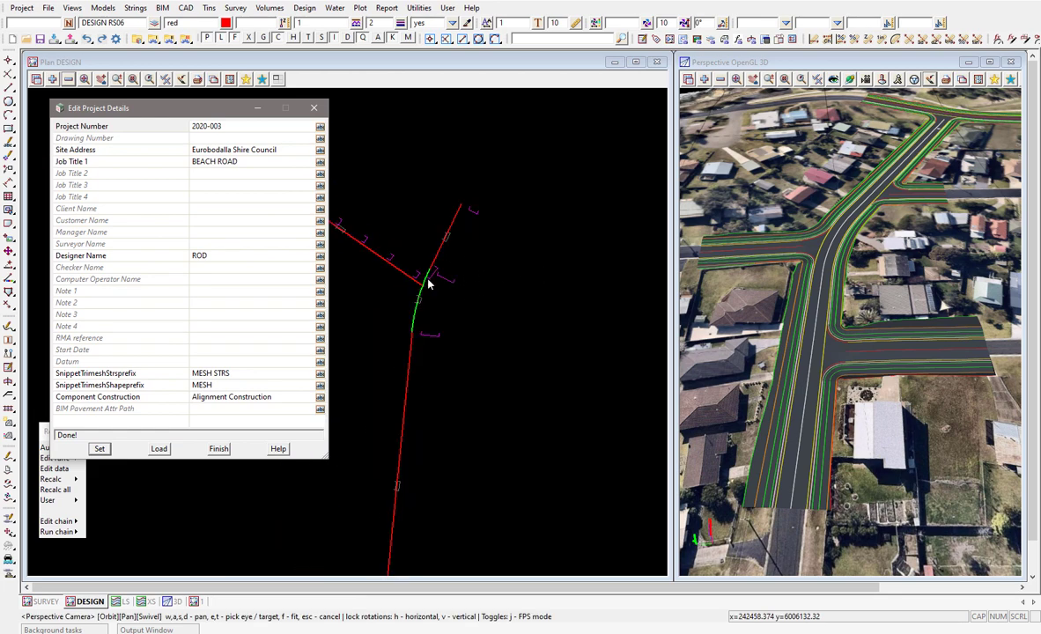
left_click(418, 8)
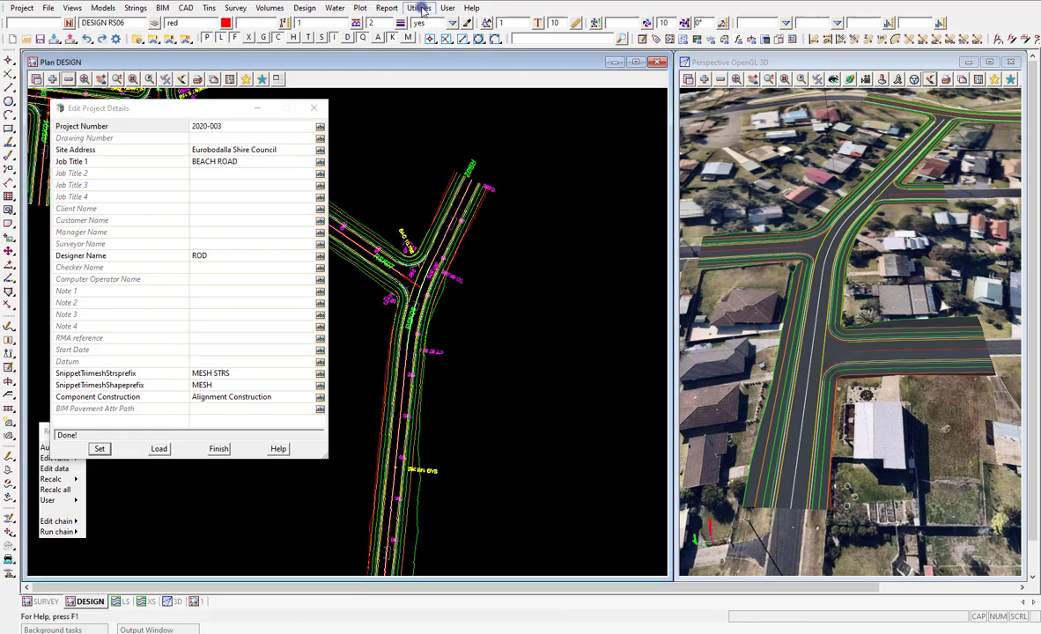
mouse_move(445, 78)
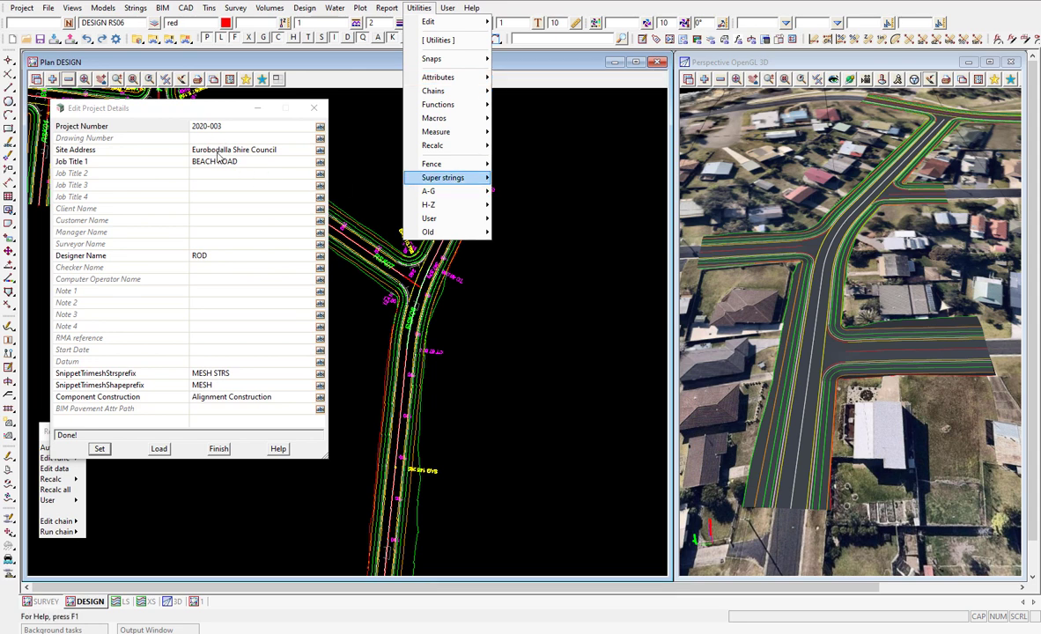
left_click(442, 177)
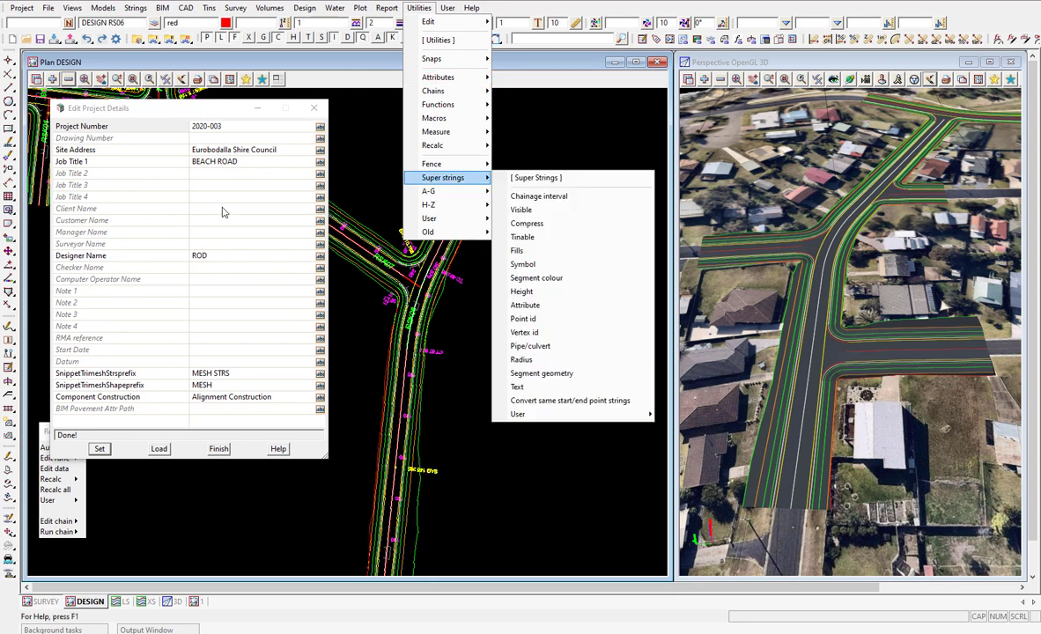
left_click(438, 76)
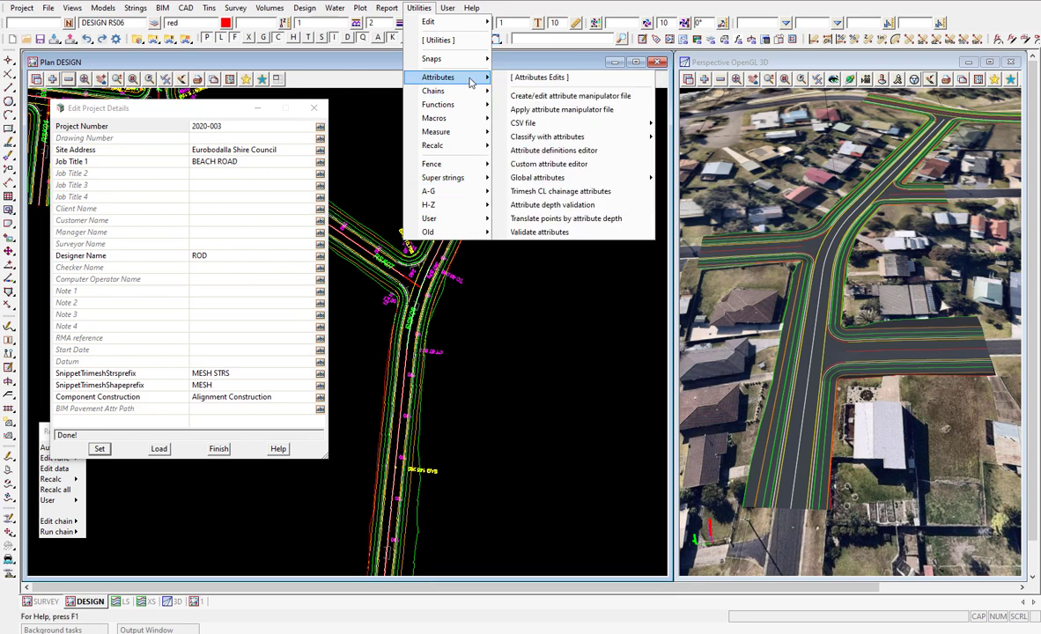
left_click(564, 97)
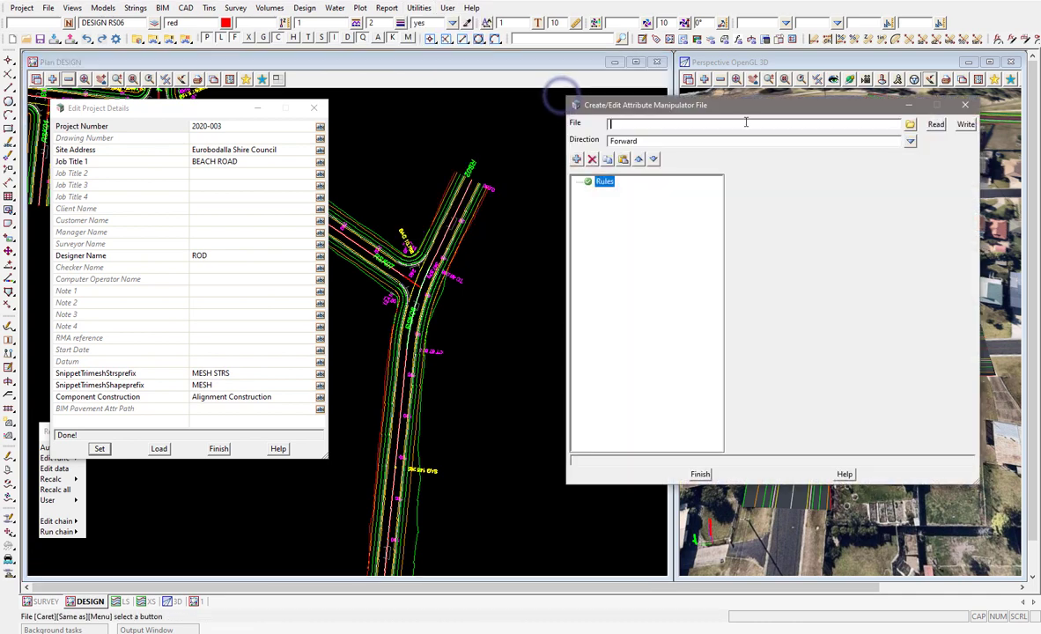
left_click_drag(708, 106, 671, 107)
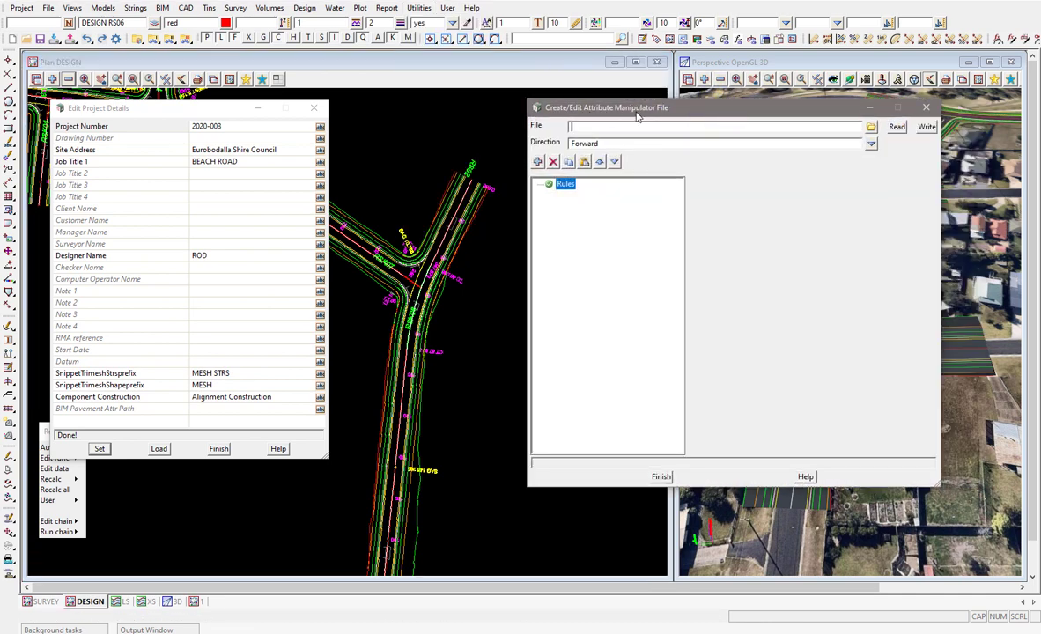
left_click(605, 127)
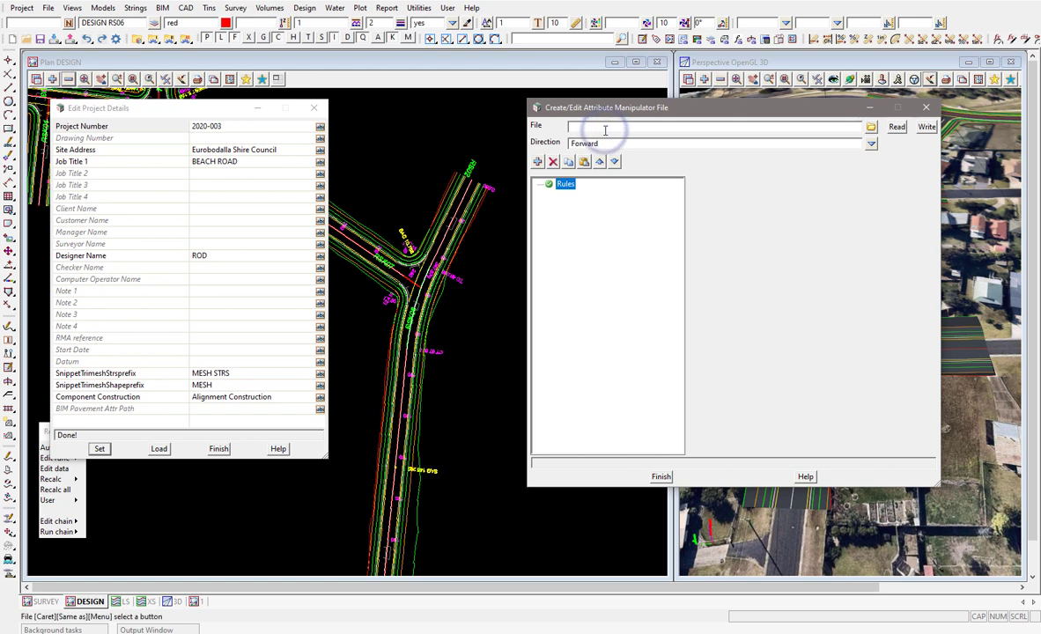
type("Project Details to 12d Objects.12dattmf")
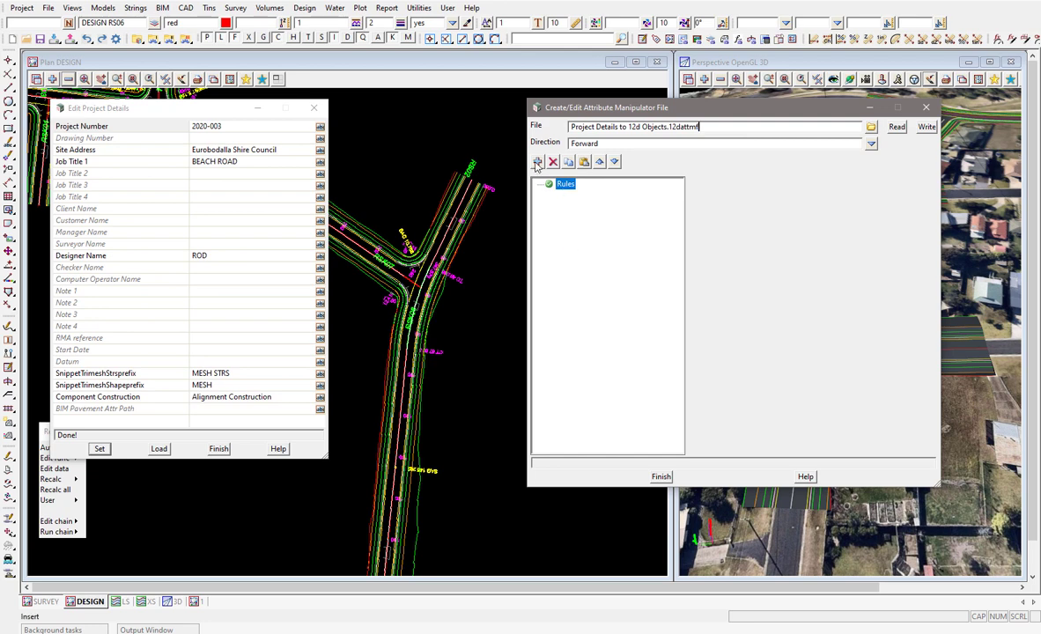
left_click(537, 162)
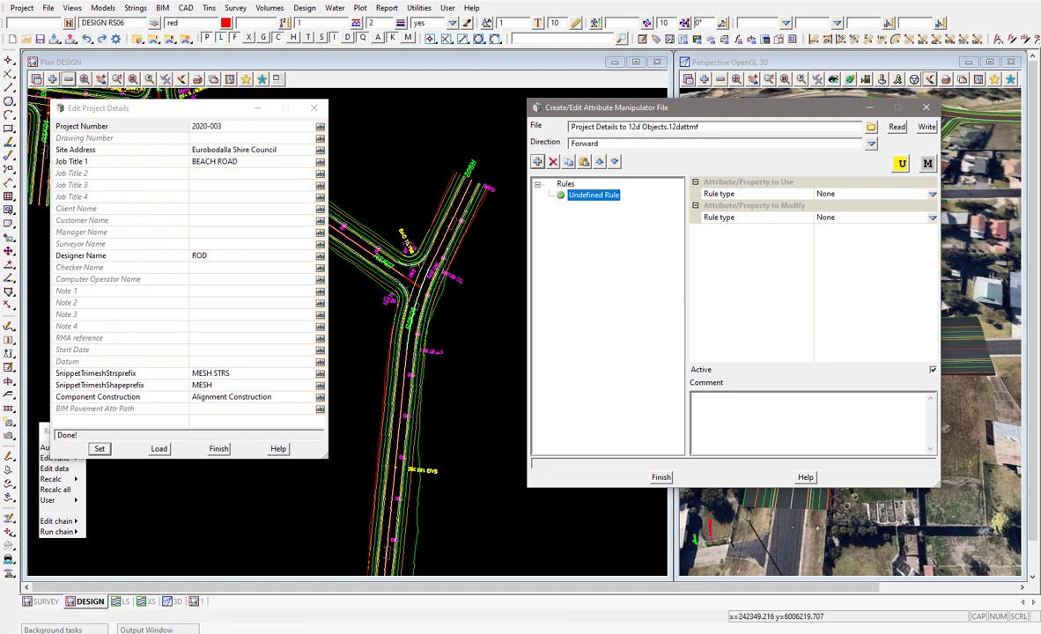
Step: Open the Project Attributes and examine the Value attribute of ProjectNumber in the ProjectDetails group
left_click(22, 8)
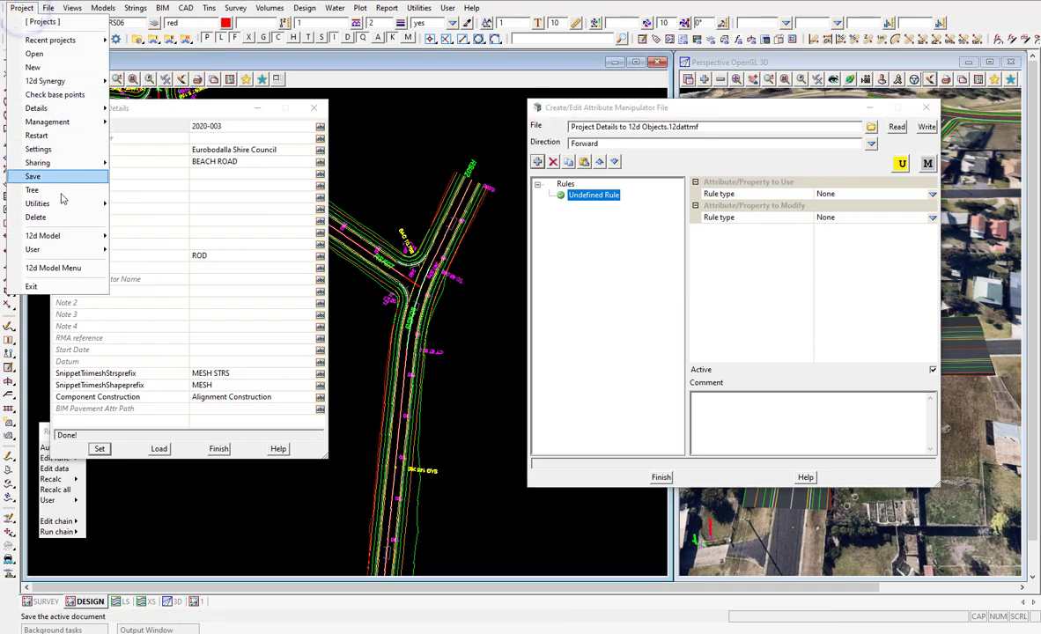
mouse_move(70, 204)
left_click(143, 223)
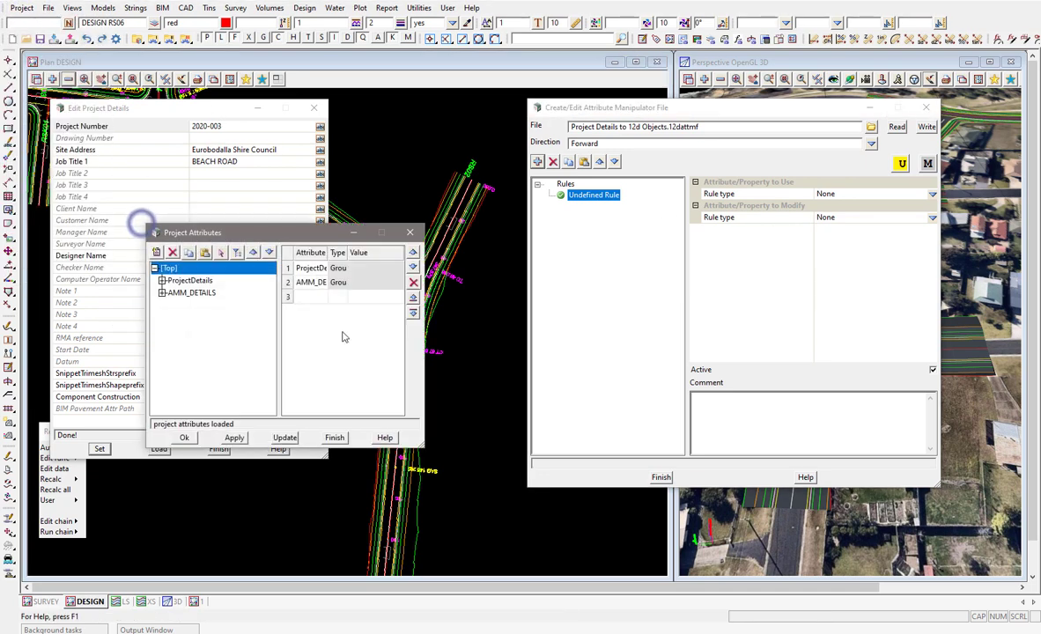
left_click_drag(232, 233, 131, 161)
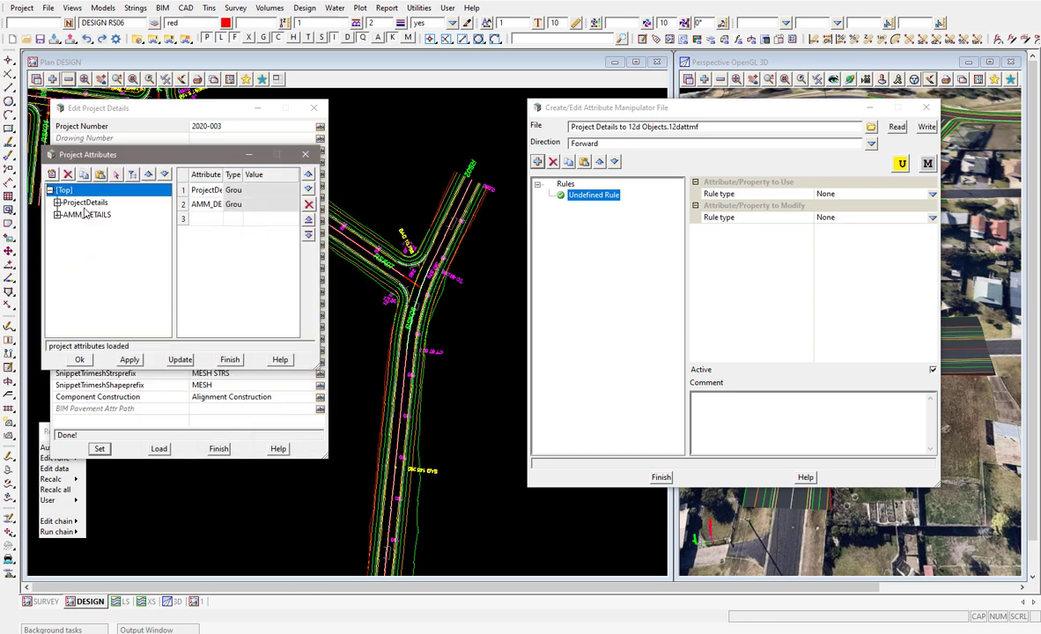
left_click(58, 202)
left_click(88, 215)
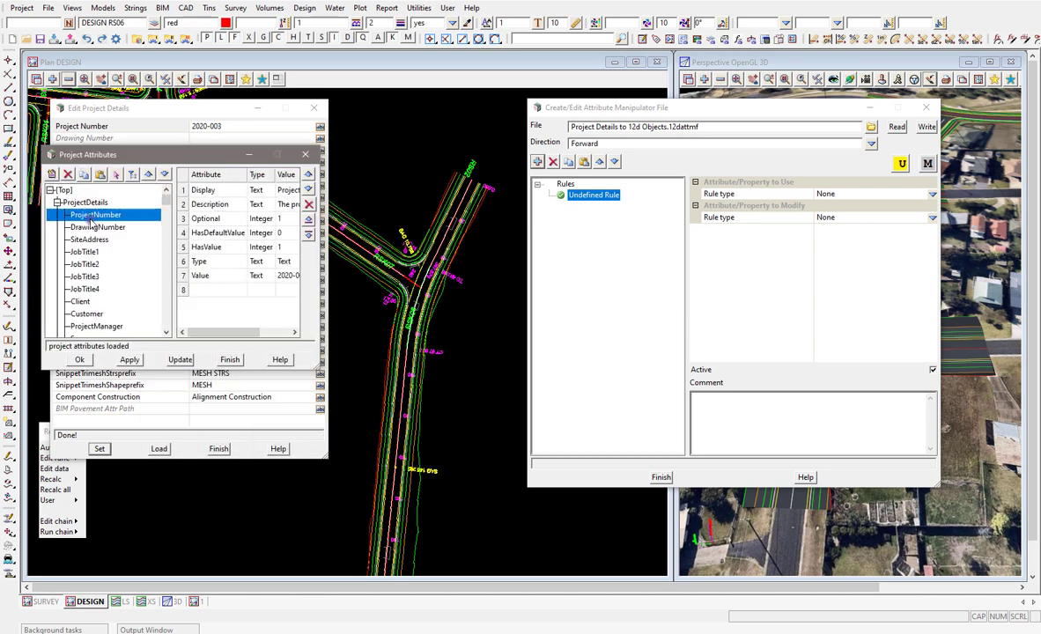
left_click(202, 276)
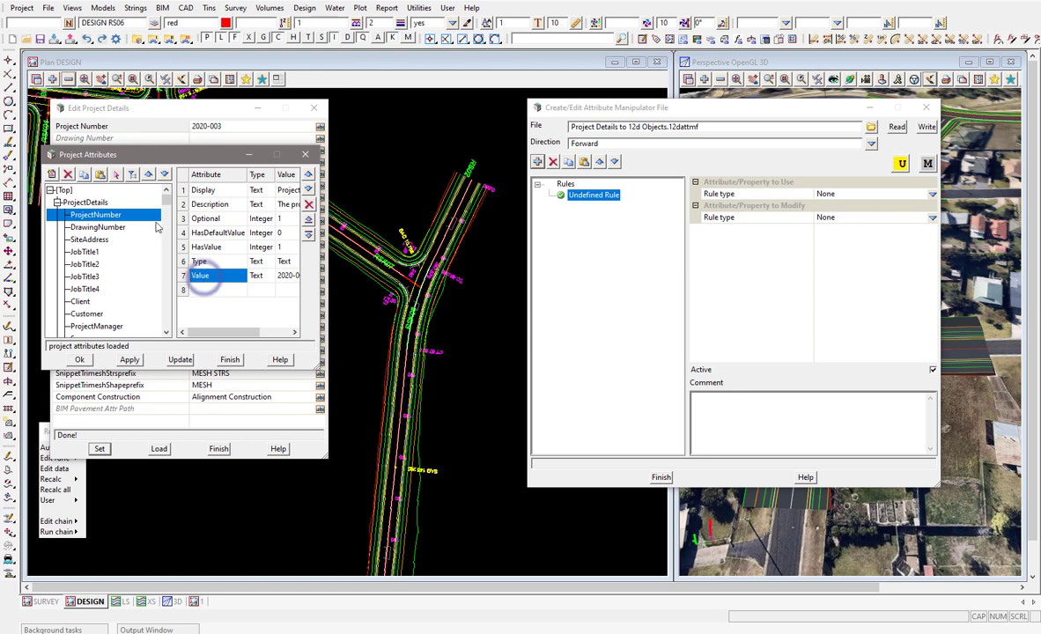
left_click(289, 276)
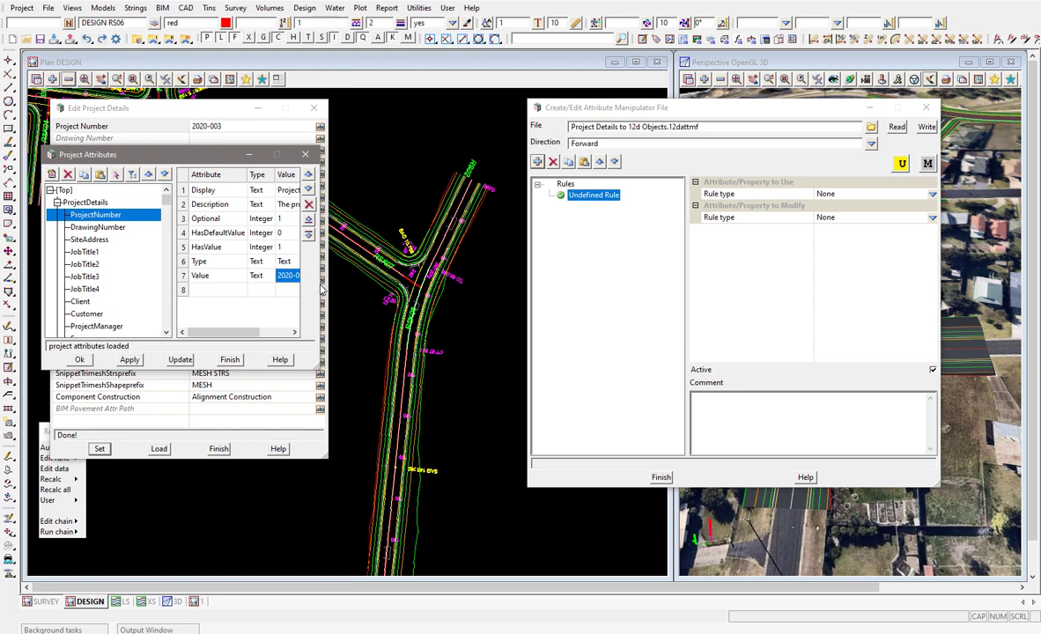
left_click_drag(321, 291, 426, 291)
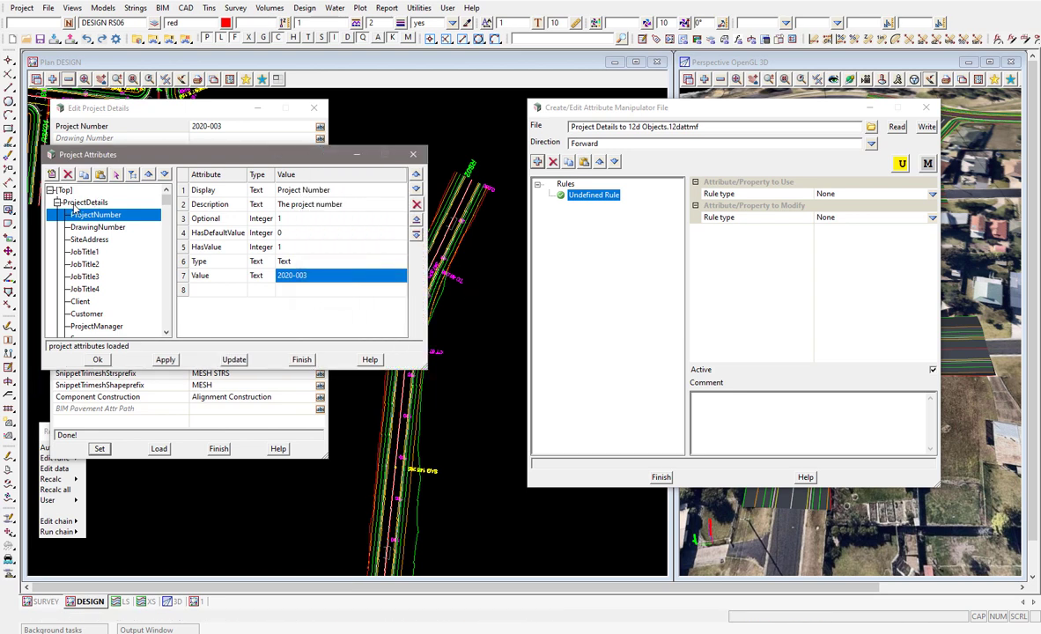
Step: For the rule's attribute to use, choose the Project attribute type and tick ProjectDetails > ProjectNumber > Value
left_click(902, 165)
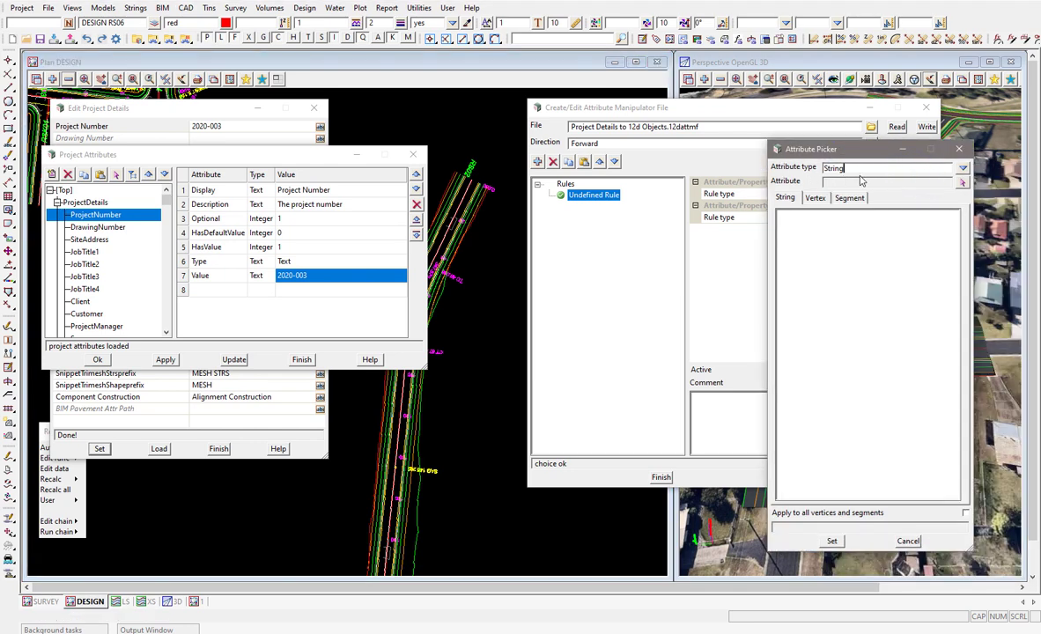
left_click(963, 168)
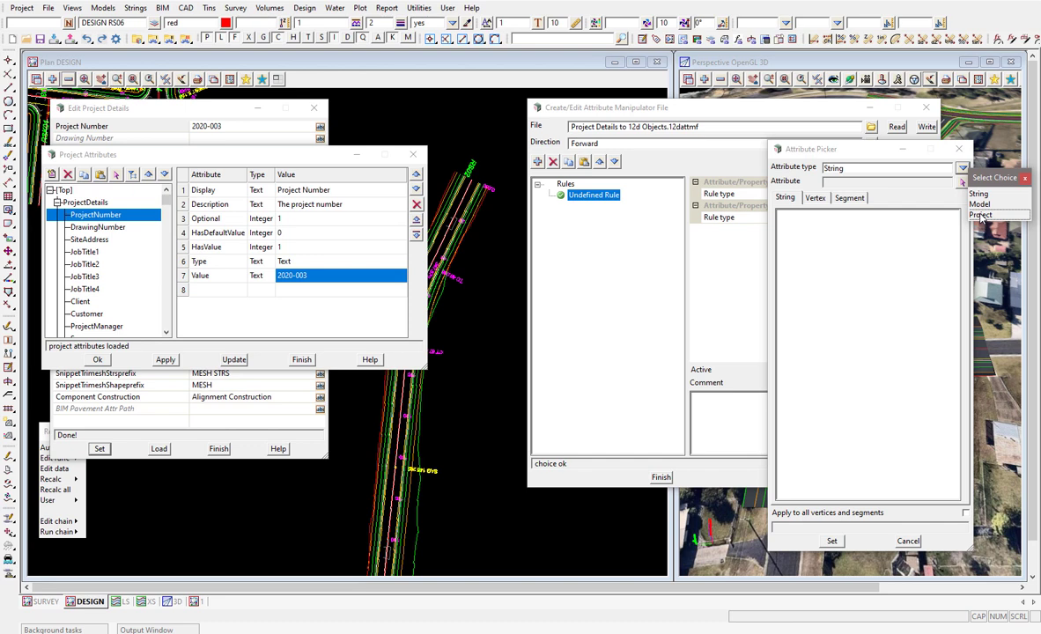
left_click(981, 216)
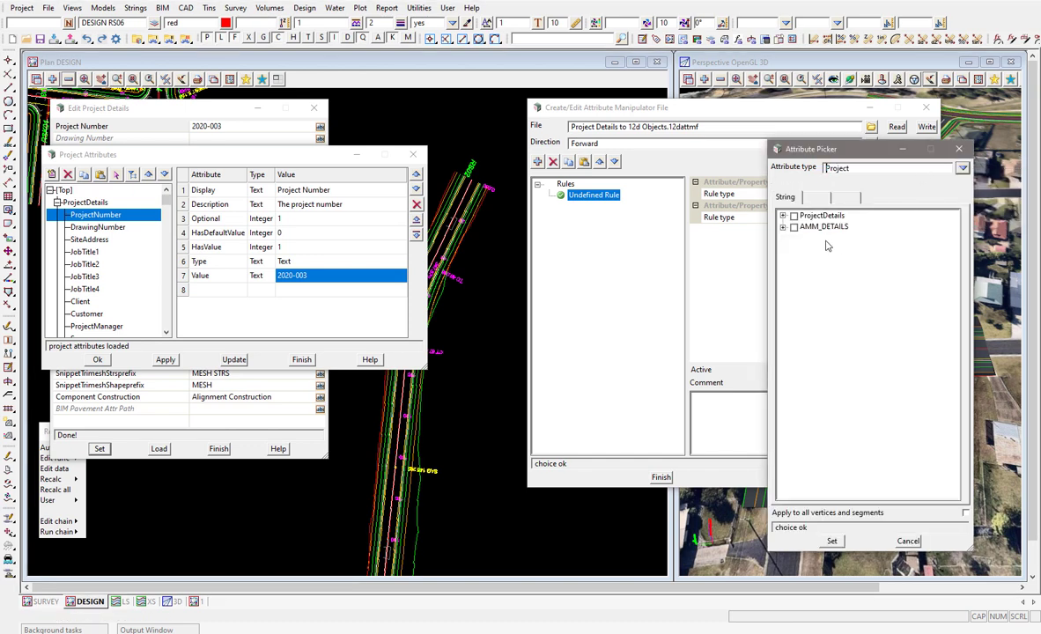
left_click(783, 217)
left_click(794, 227)
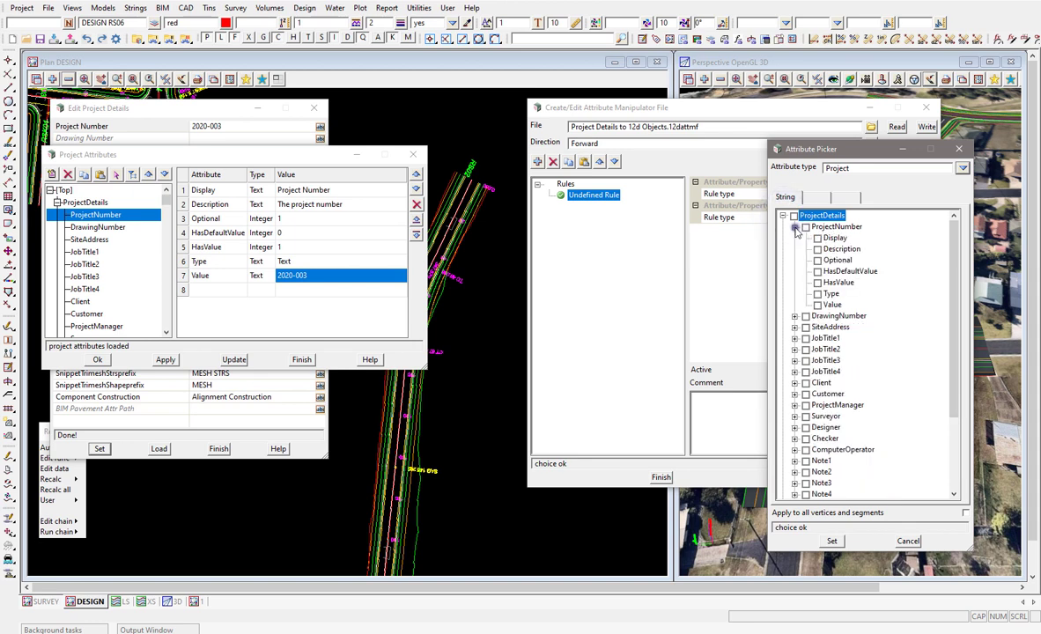
left_click(817, 305)
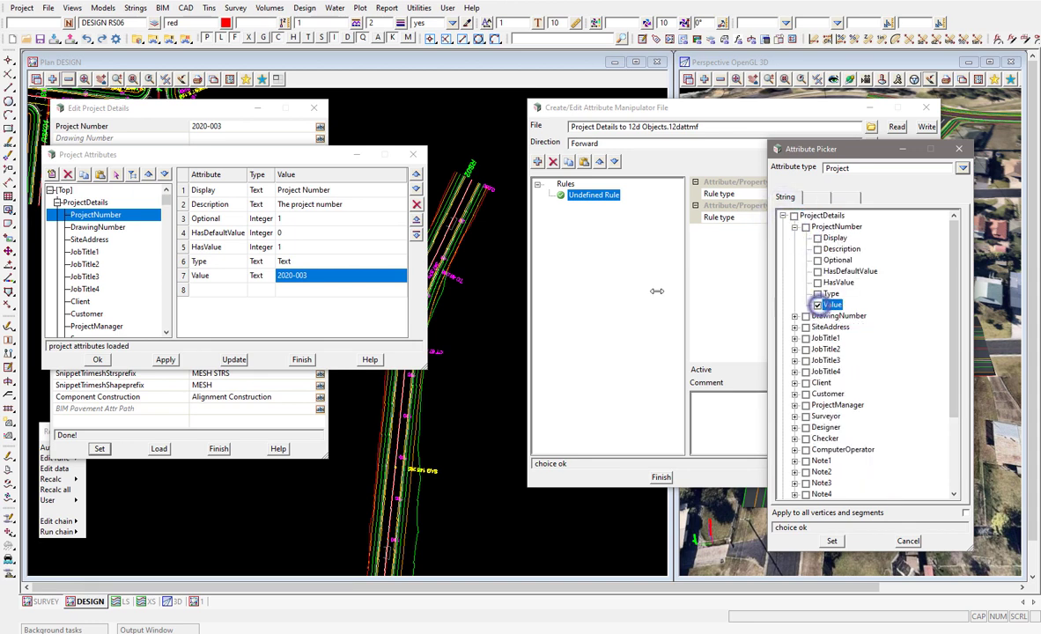
Step: Also tick Surveyor's Type and Designer's Value among the project attributes to use
left_click(299, 274)
left_click(794, 415)
left_click(828, 482)
scroll(864, 396, "down", 5)
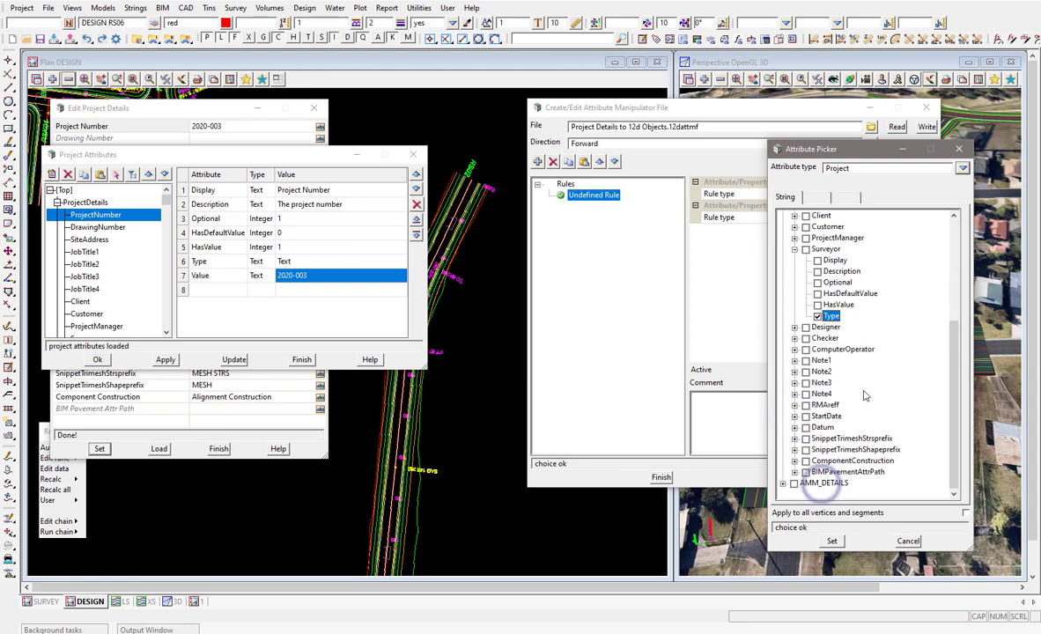
left_click(795, 326)
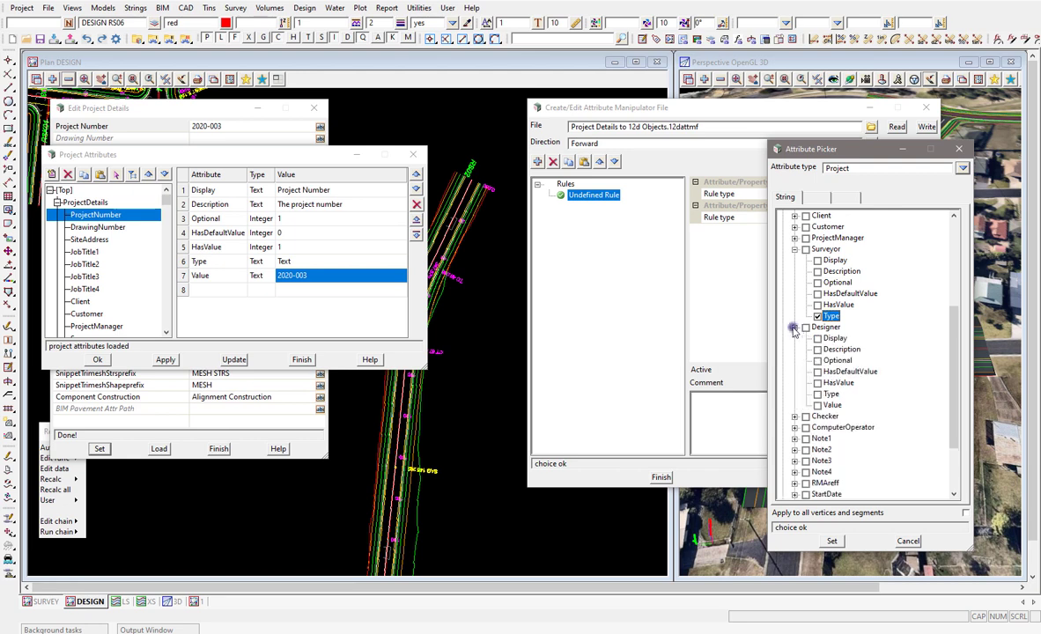
left_click(818, 405)
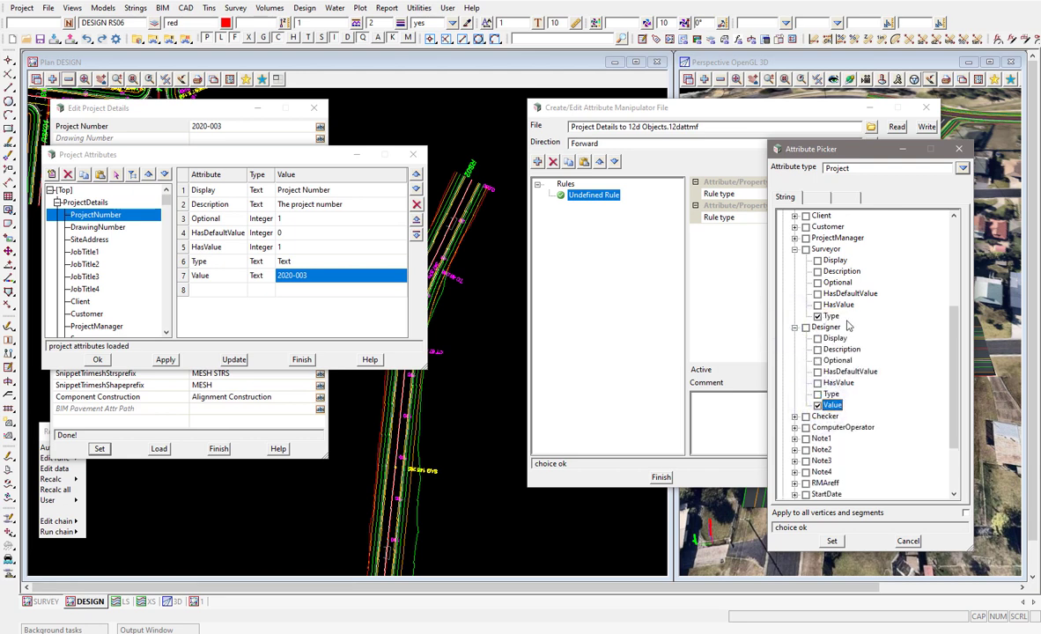
Step: Untick the Surveyor and Designer attributes and set ProjectDetails/ProjectNumber/Value as the rule's attribute to use
left_click_drag(267, 154, 297, 460)
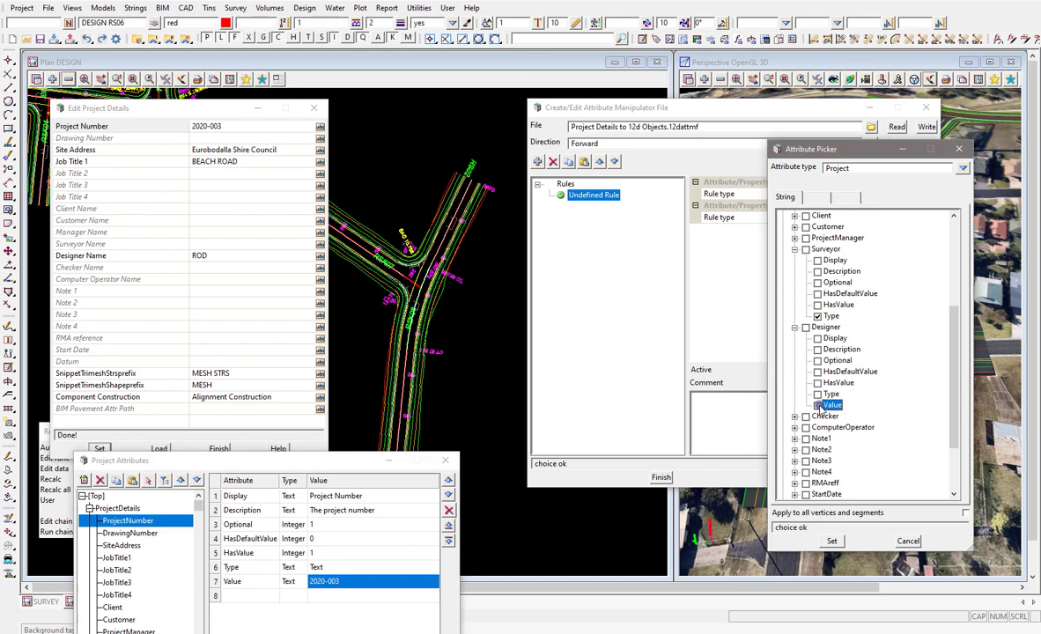
left_click(822, 317)
scroll(892, 319, "up", 5)
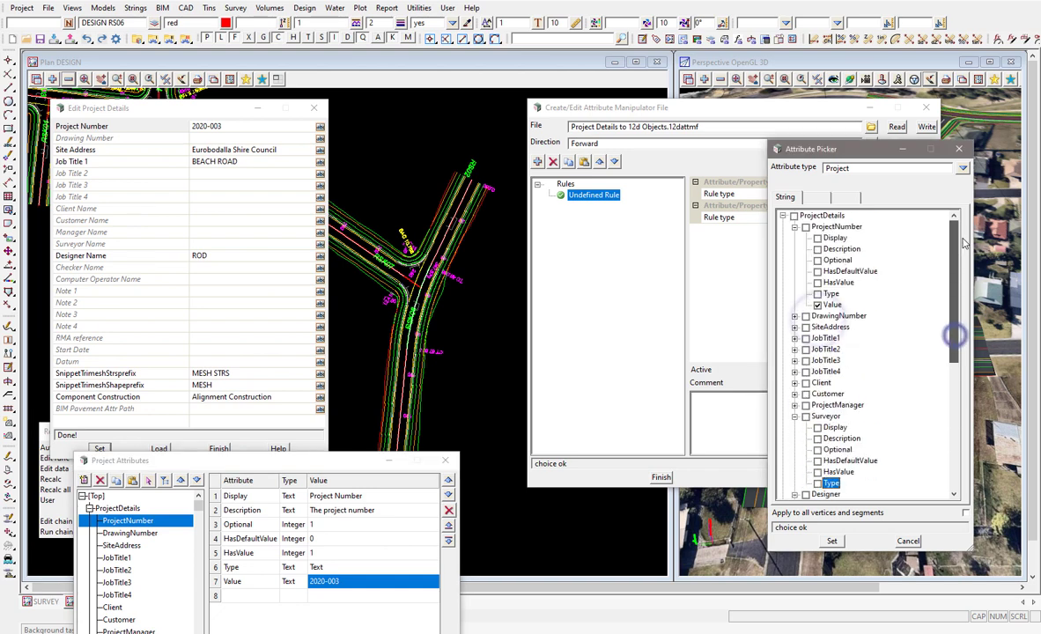
left_click(832, 541)
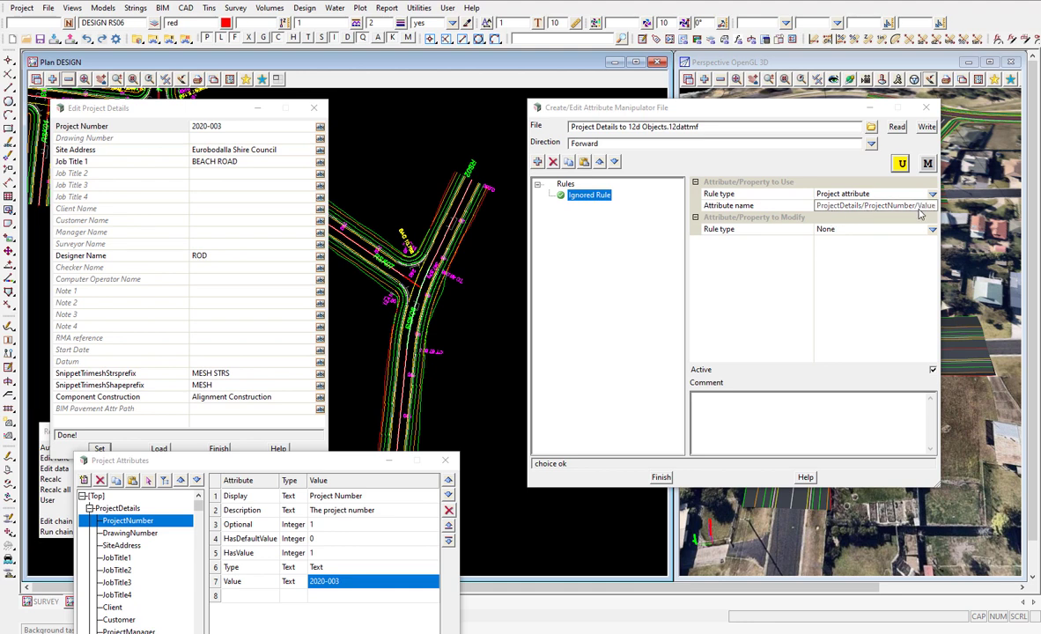
Step: Make the rule modify a Str/Tin/Trm attribute named PRO_NO and write the attribute manipulator file
left_click_drag(939, 212, 1007, 211)
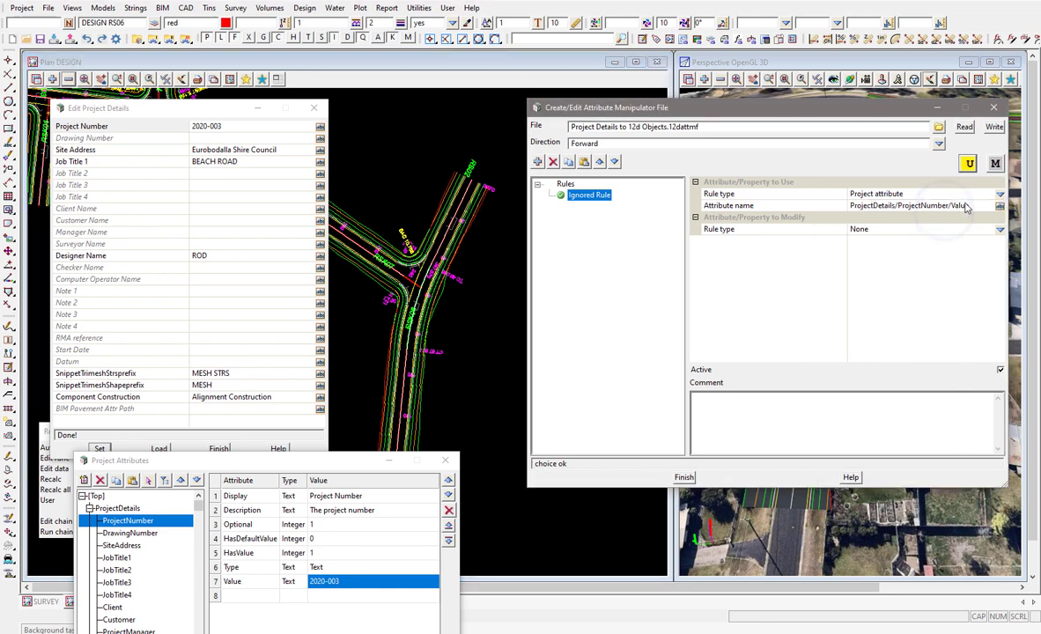
left_click_drag(264, 460, 277, 223)
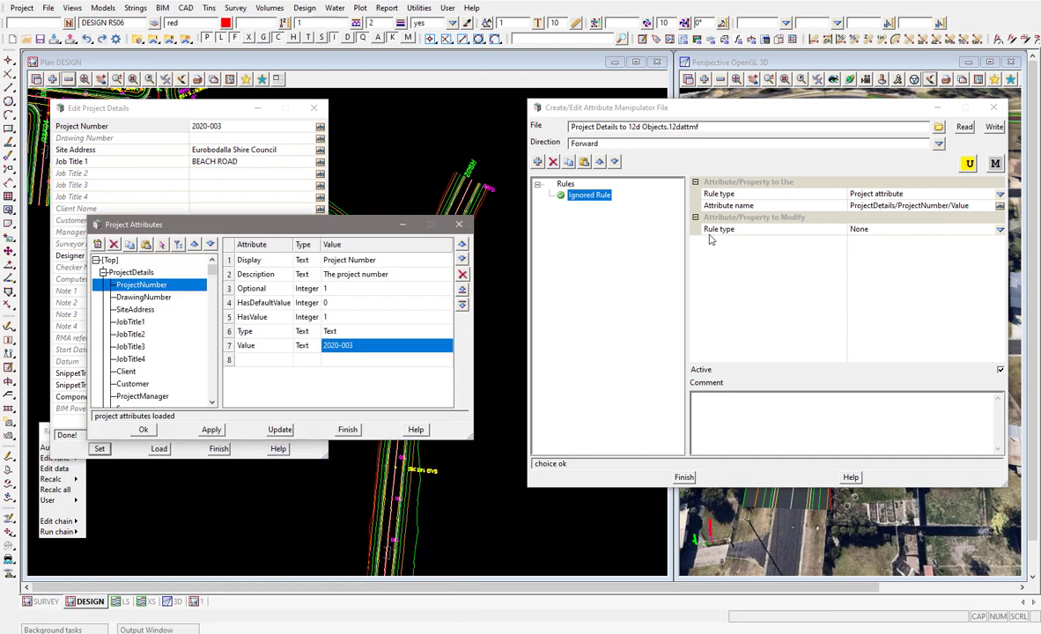
left_click(1000, 229)
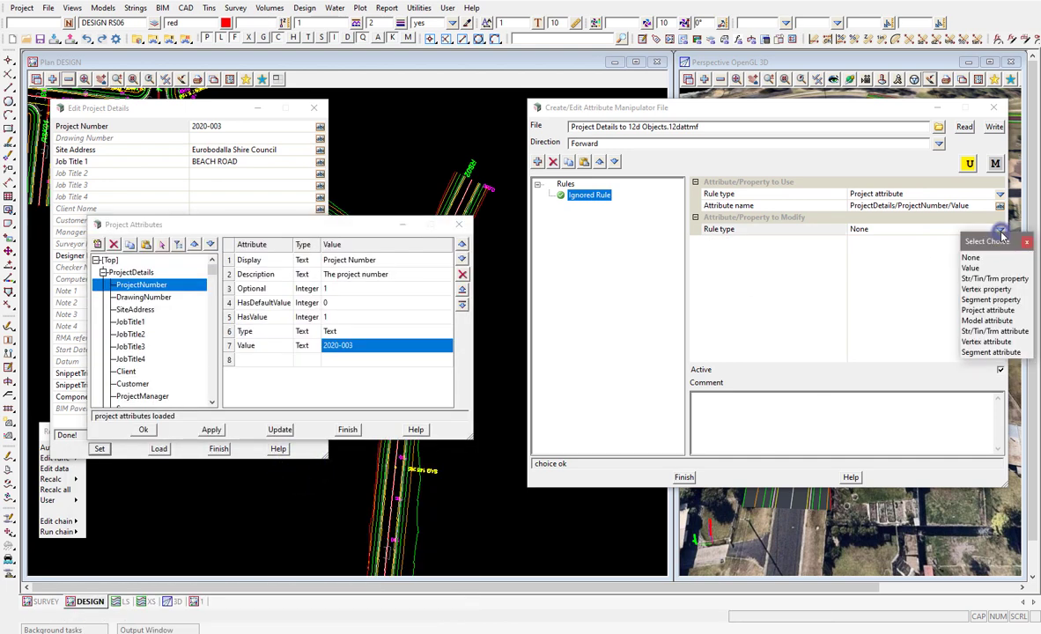
left_click(978, 333)
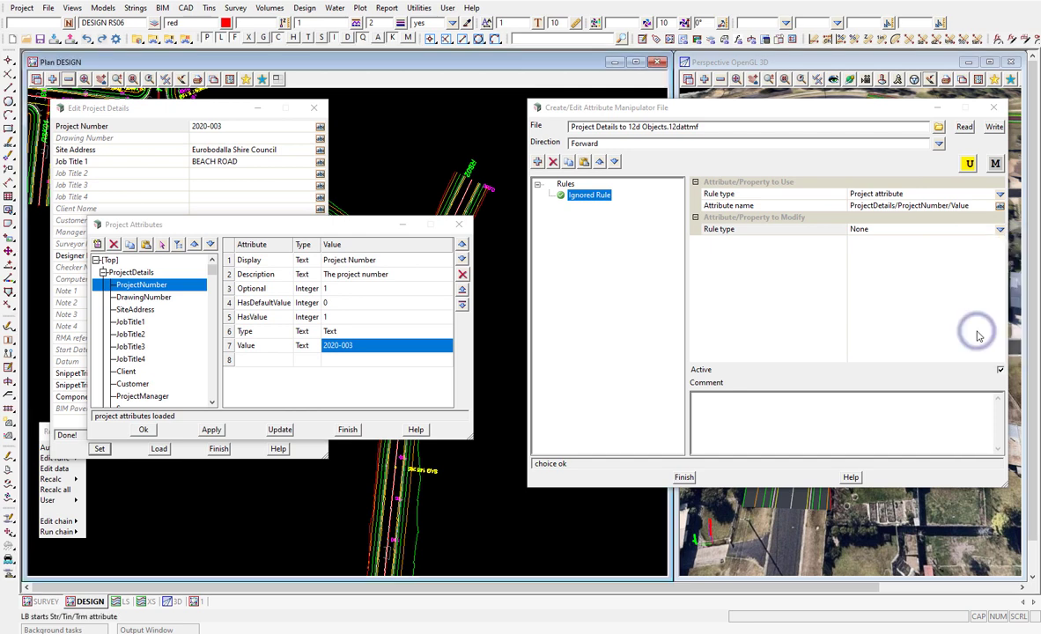
left_click(909, 239)
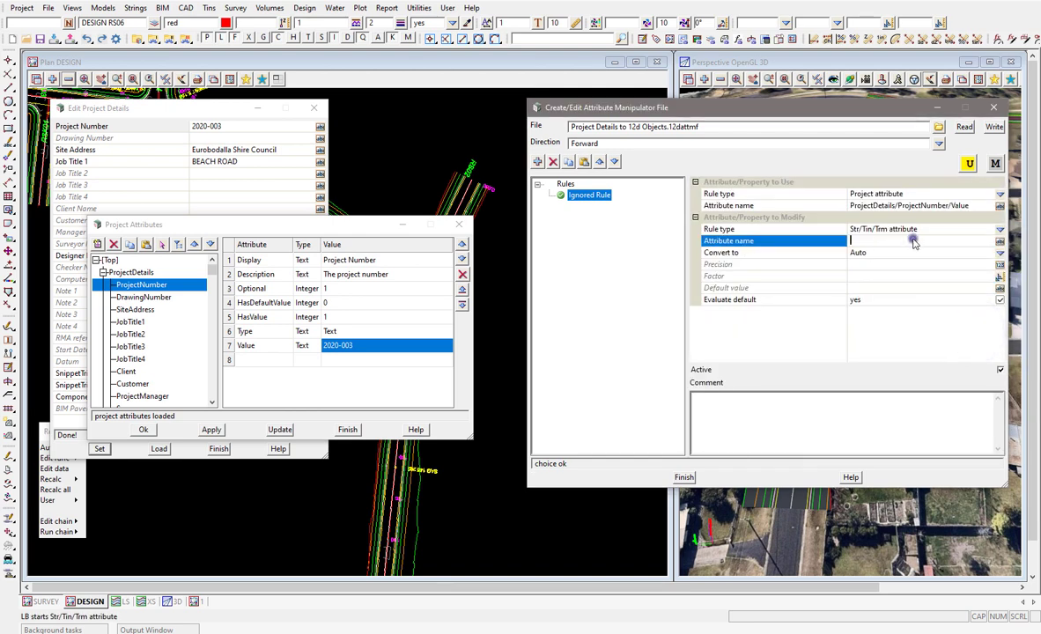
type("PRO_NO")
left_click(993, 127)
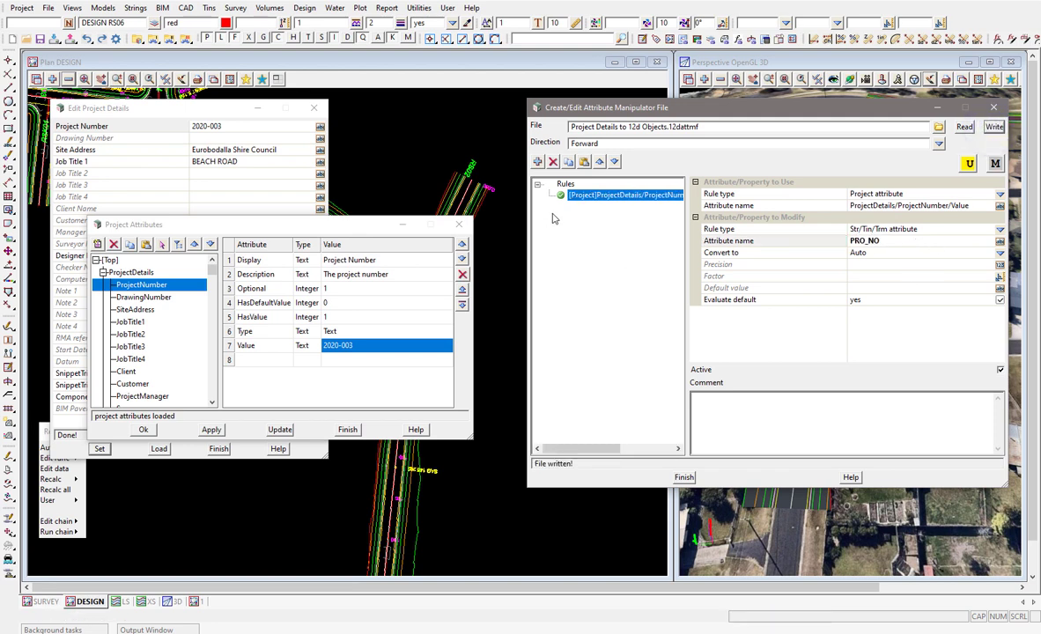
left_click(994, 127)
Step: Close the attribute manipulator editor, the Project Attributes and the Edit Project Details dialogs
left_click(493, 343)
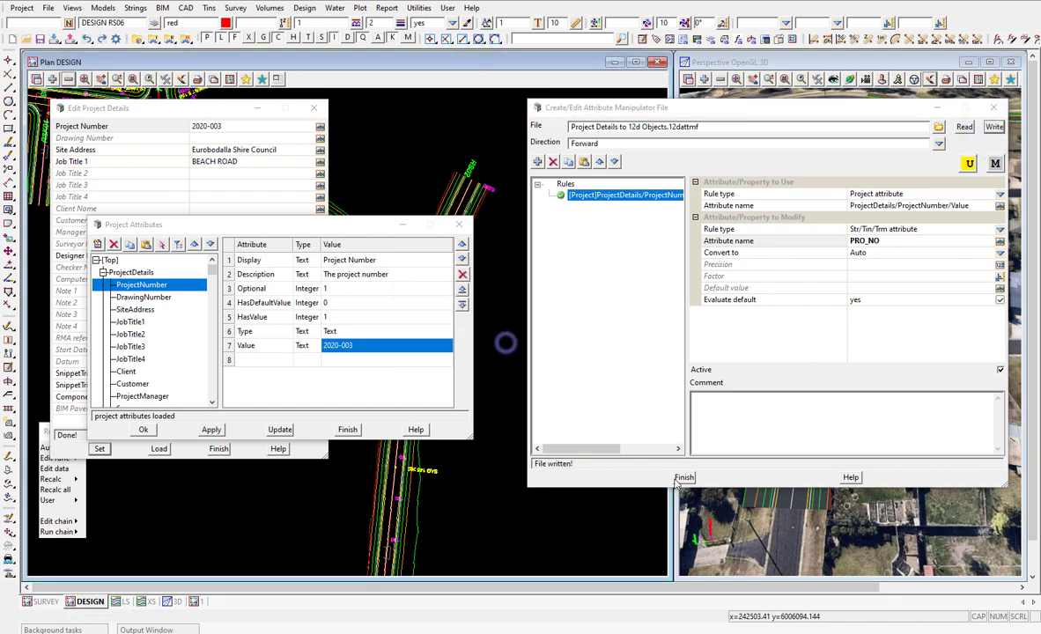
left_click(684, 477)
left_click(555, 356)
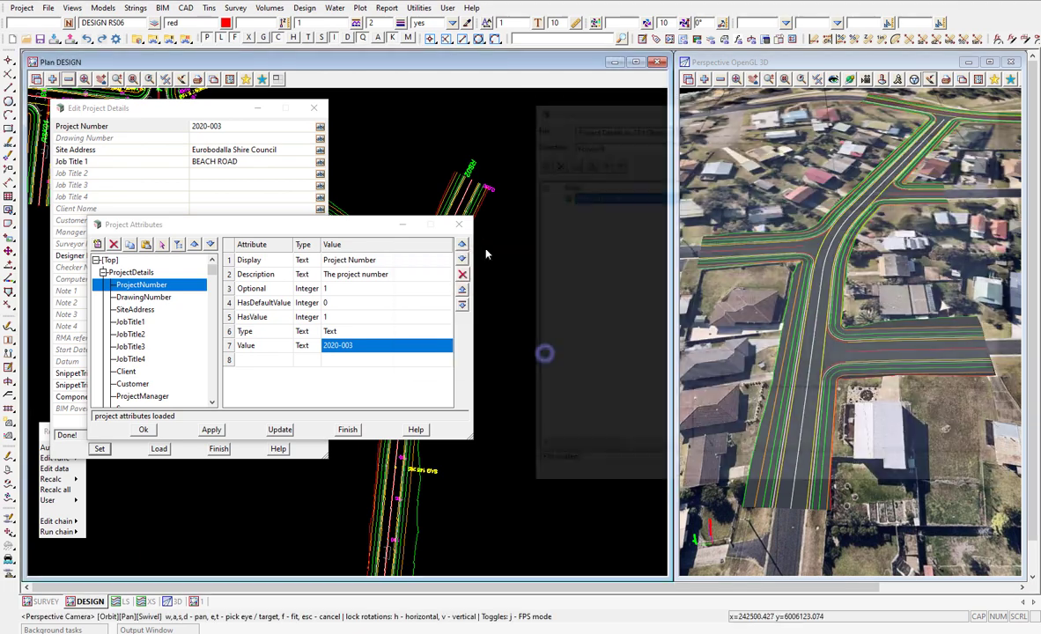
left_click(459, 224)
left_click(314, 107)
Step: Open Apply Attribute Manipulator File and choose Project Details to 12d Objects.12dattmf as the attribute manipulator file
scroll(320, 249, "down", 5)
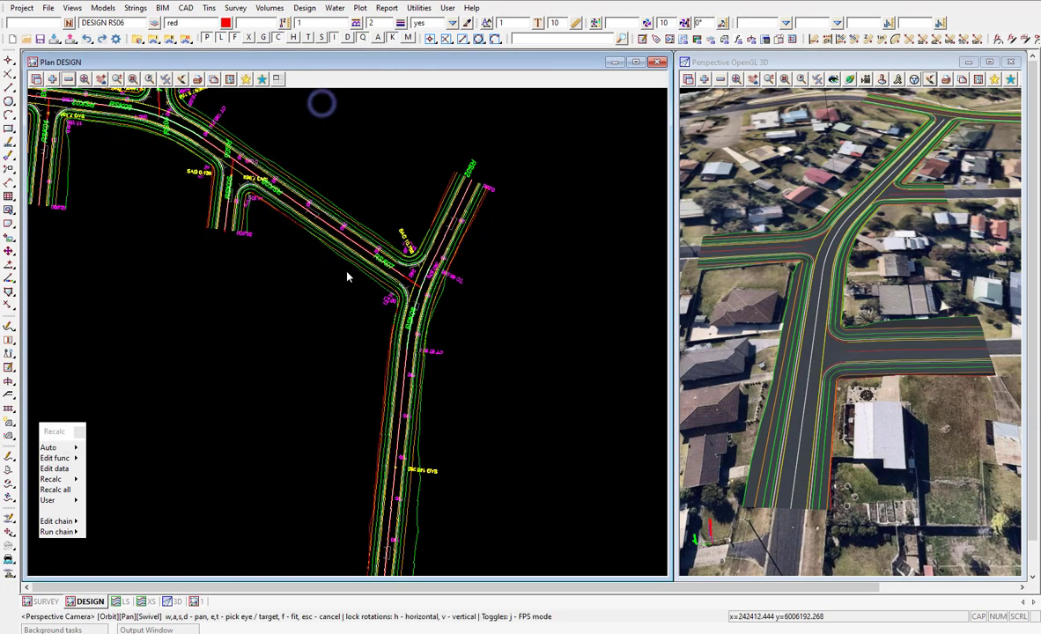
left_click(420, 8)
mouse_move(447, 80)
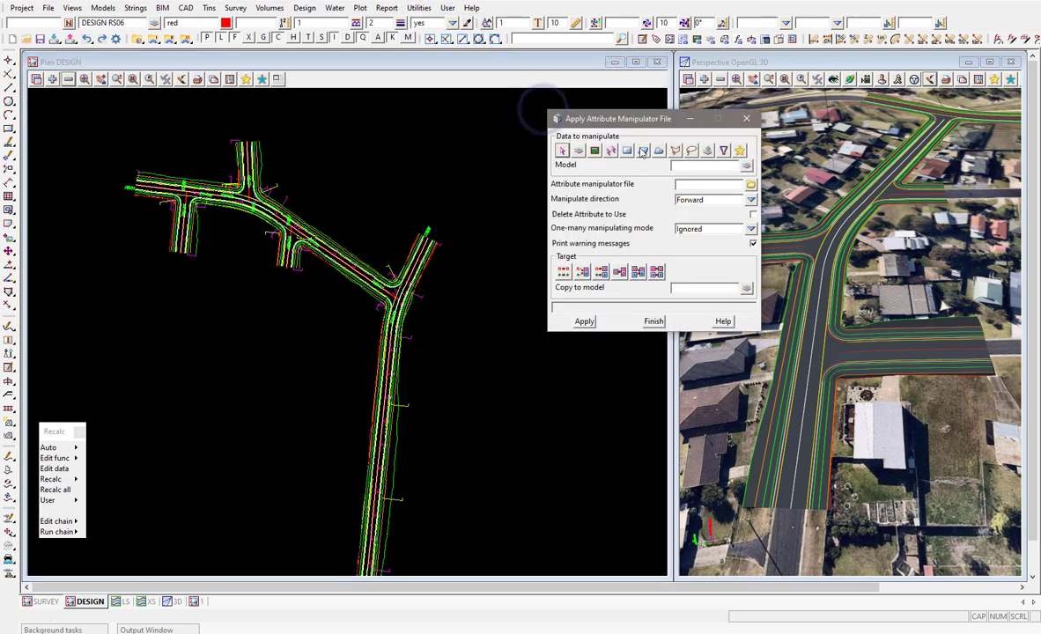
left_click(749, 184)
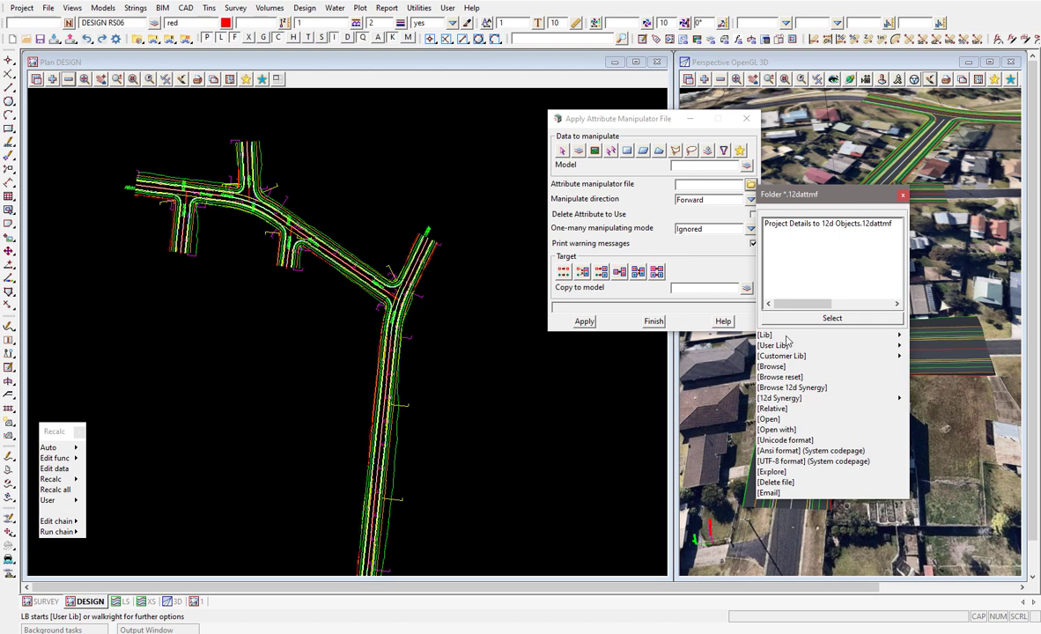
double_click(785, 224)
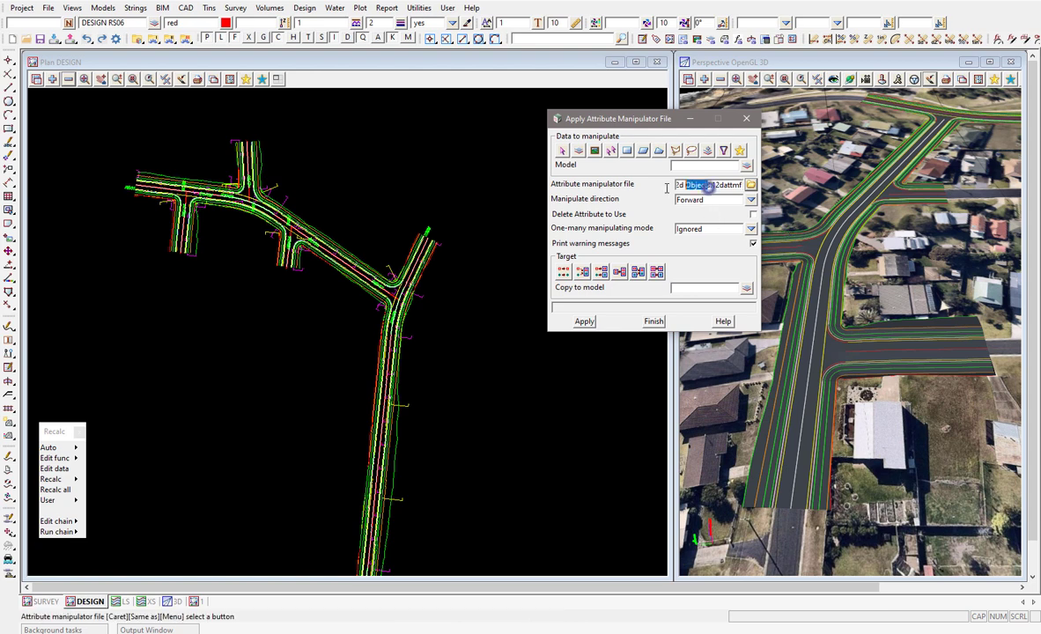
left_click(693, 185)
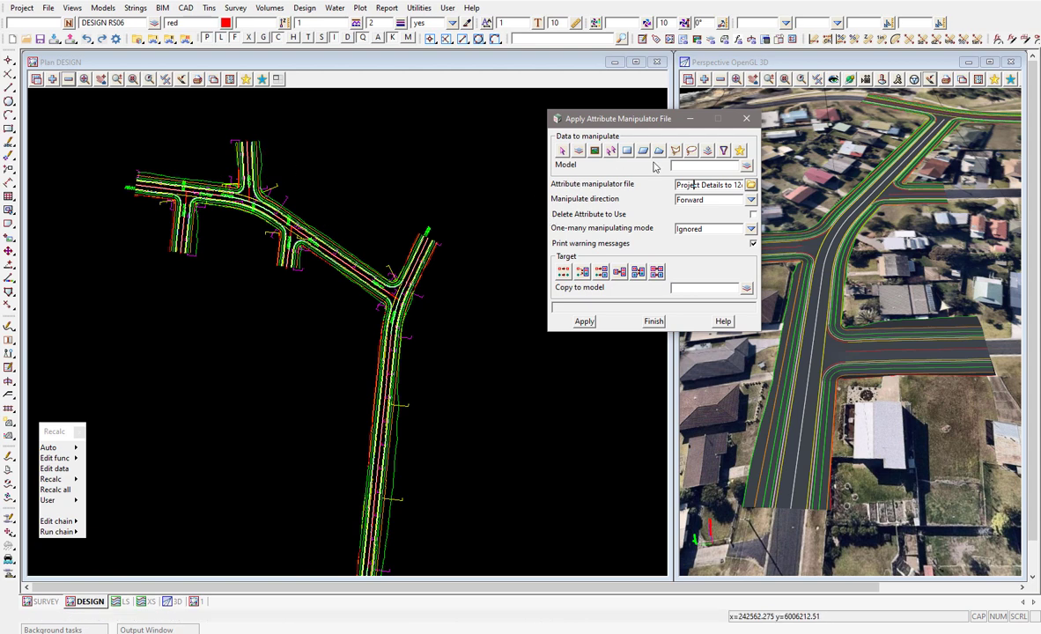
Step: Use a list of models as the data to manipulate and populate it from the DESIGN view
left_click(708, 151)
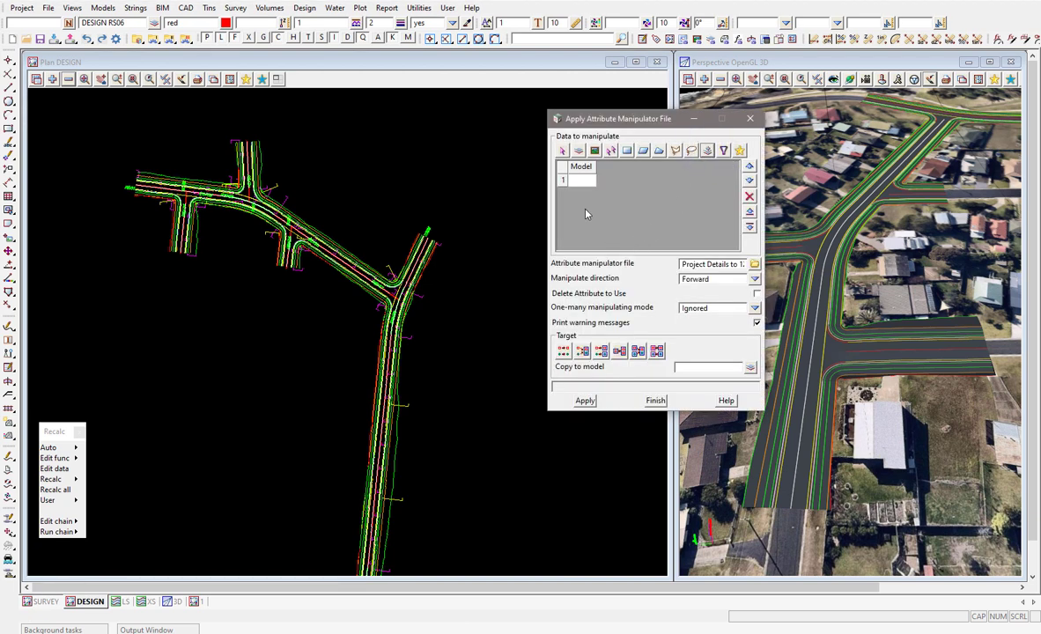
left_click(583, 168)
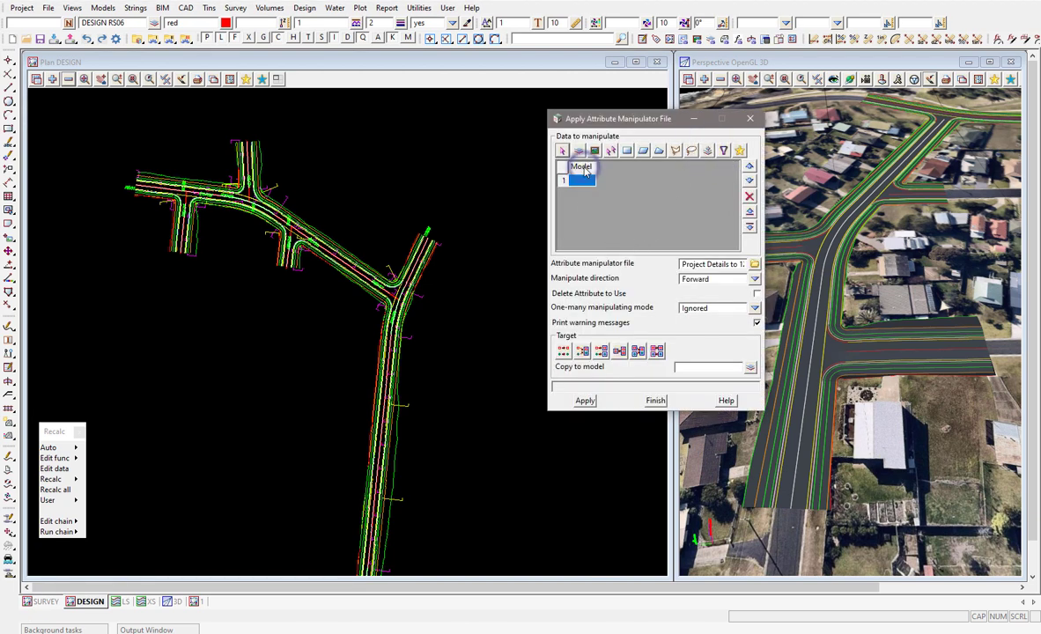
right_click(585, 168)
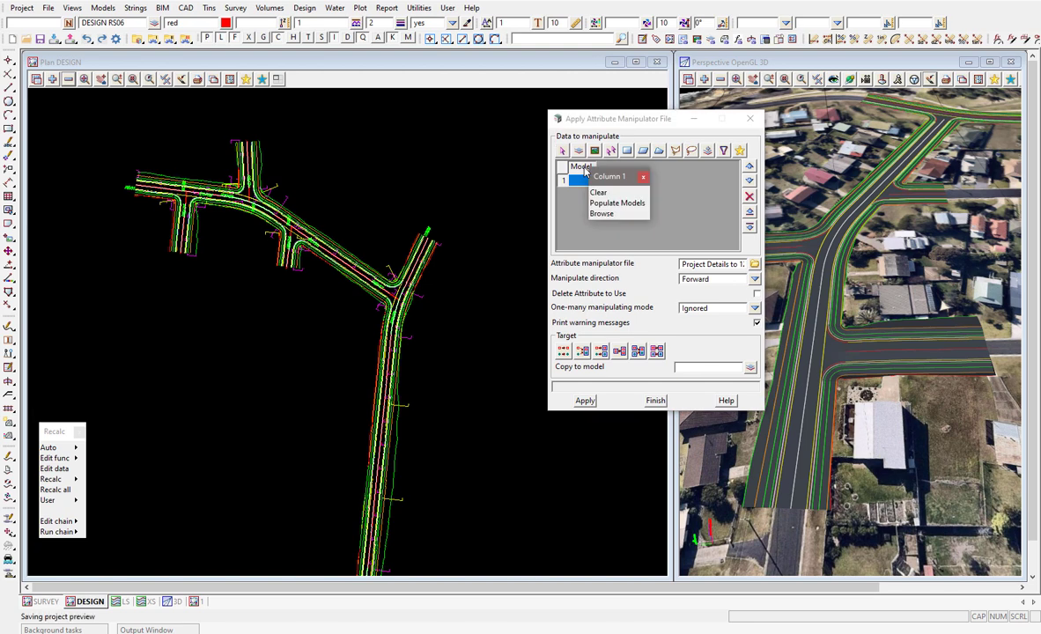
left_click(621, 203)
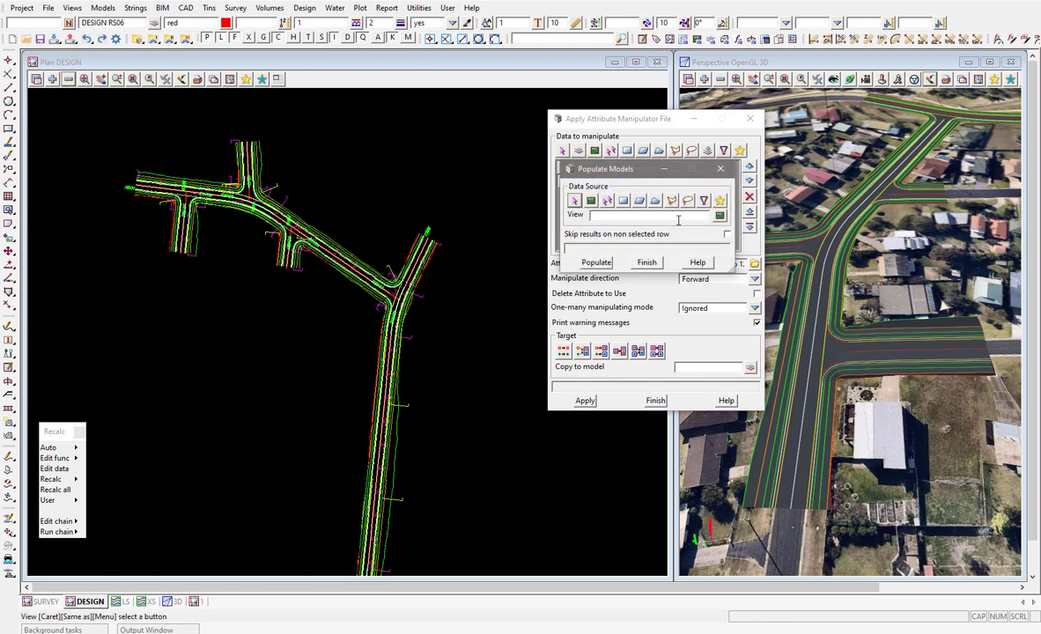
left_click(719, 215)
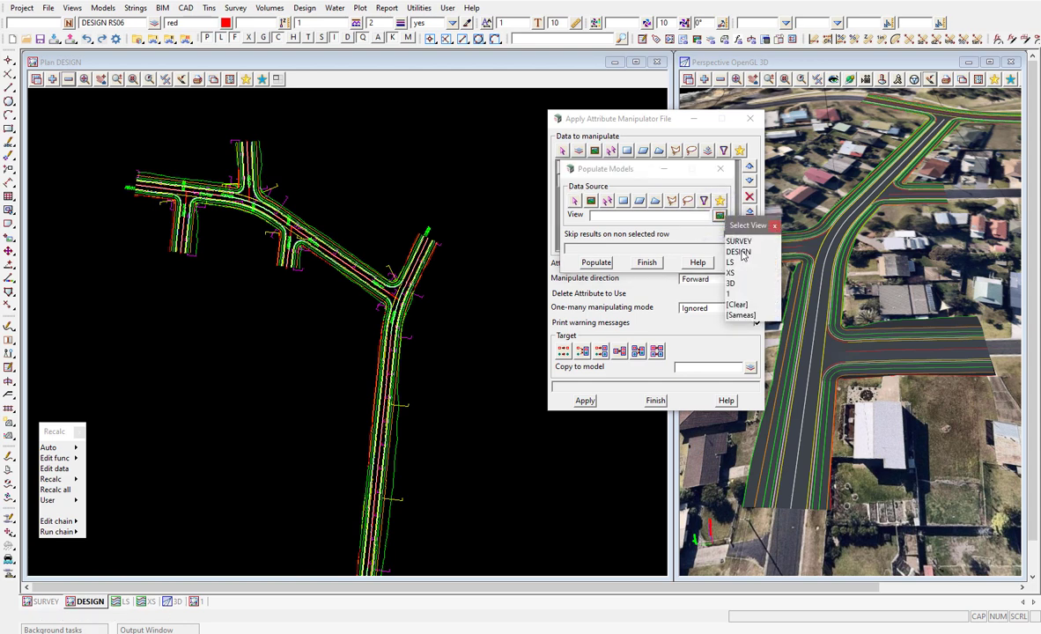
left_click(738, 251)
left_click(597, 263)
left_click(643, 264)
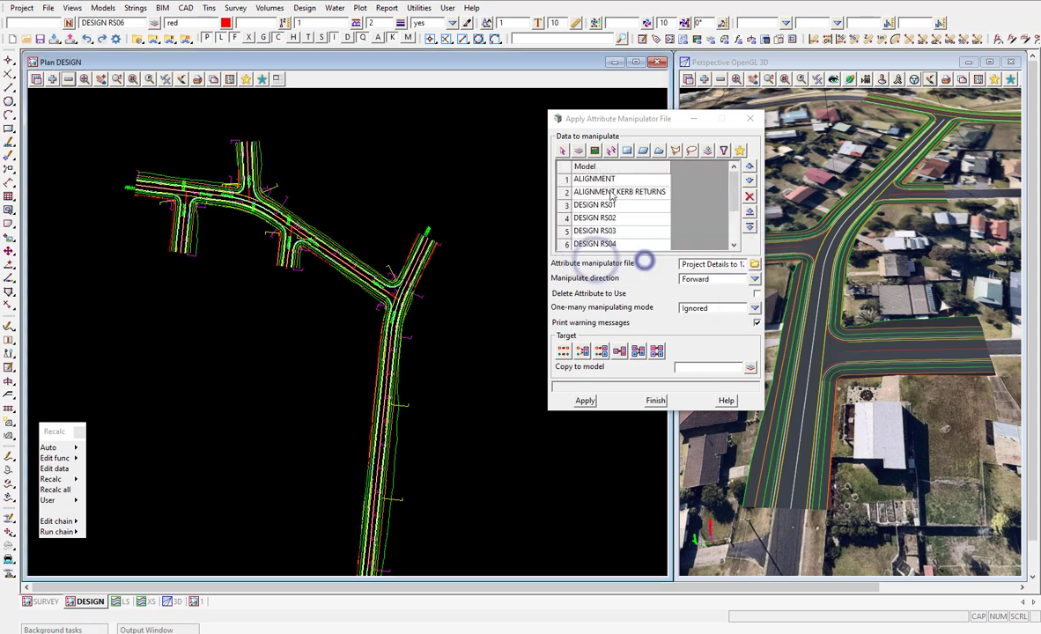
Step: Remove ALIGNMENT and ALIGNMENT KERB RETURNS from the model list and set the target to replace existing data
left_click(567, 180)
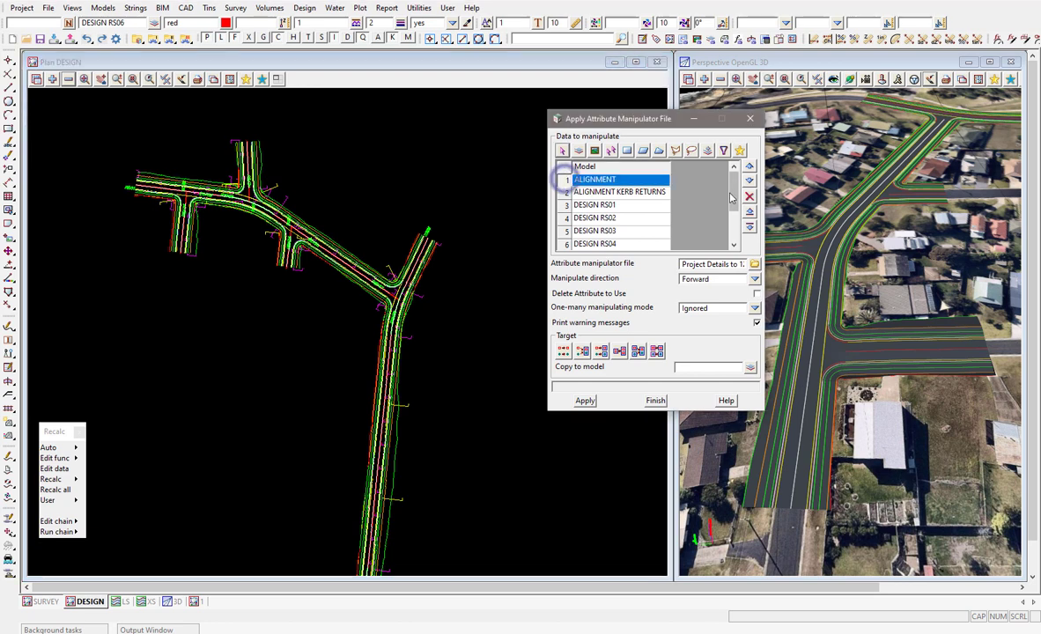
key("Delete")
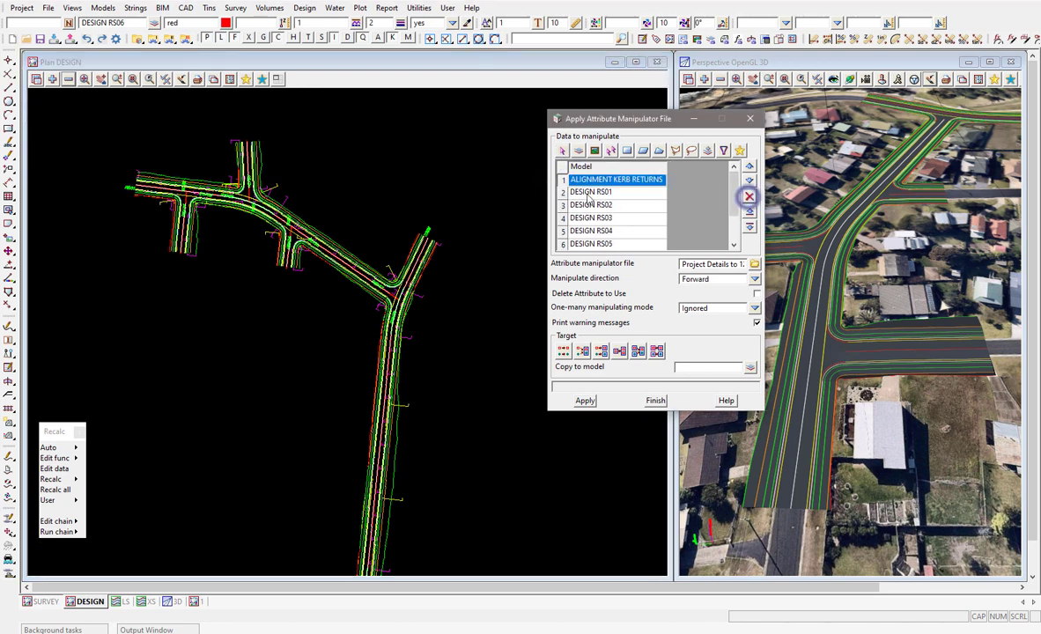
left_click(749, 197)
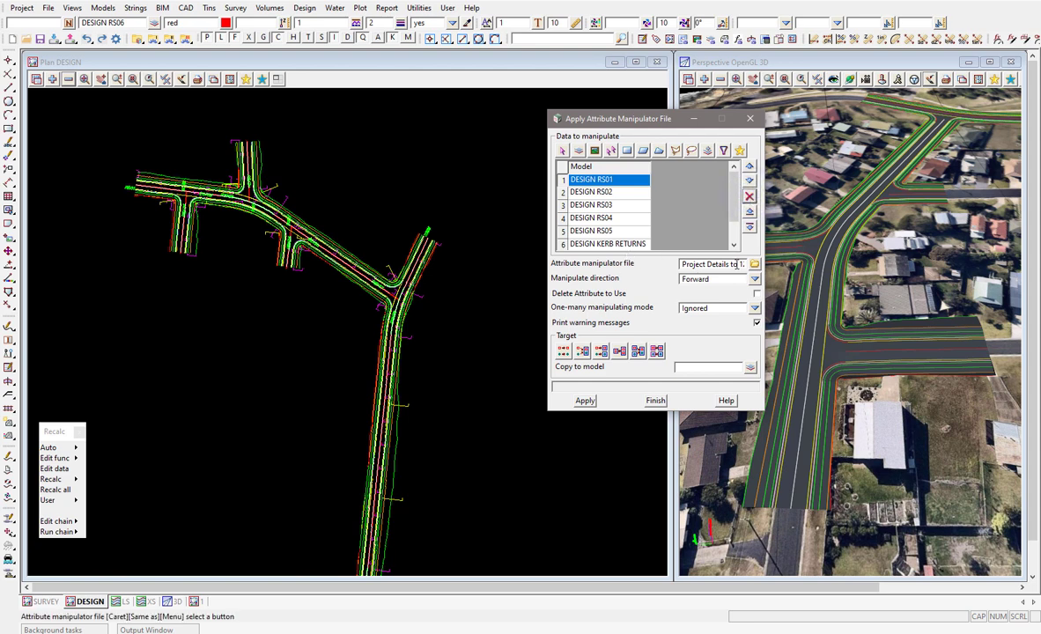
left_click(564, 350)
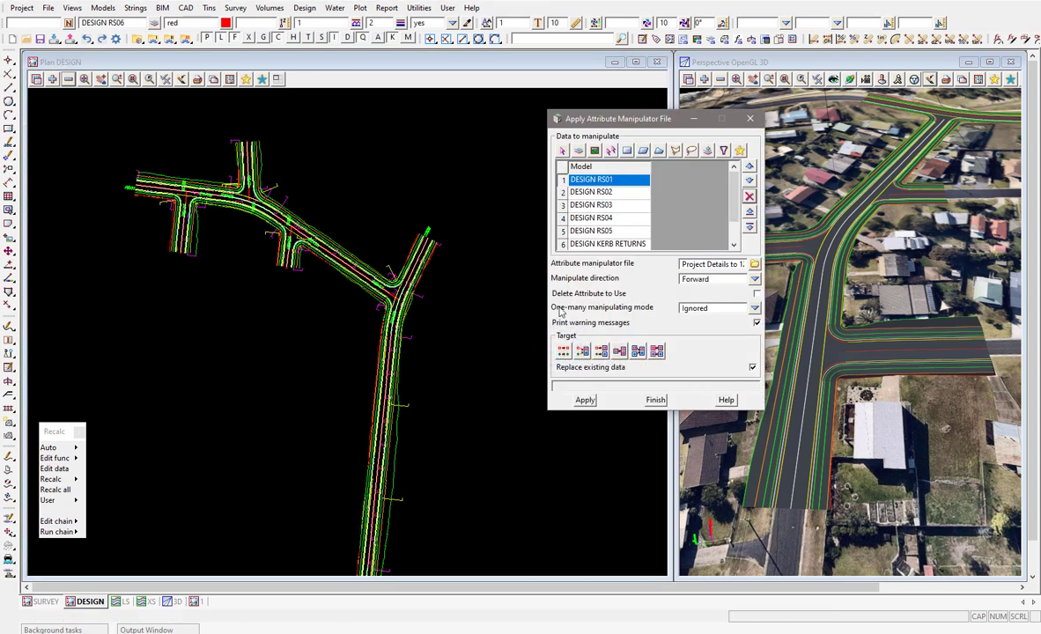
Step: Examine the string attributes of the DESIGN RS01 INTR string, including its apply_mtf_details group, before the manipulation
left_click(315, 132)
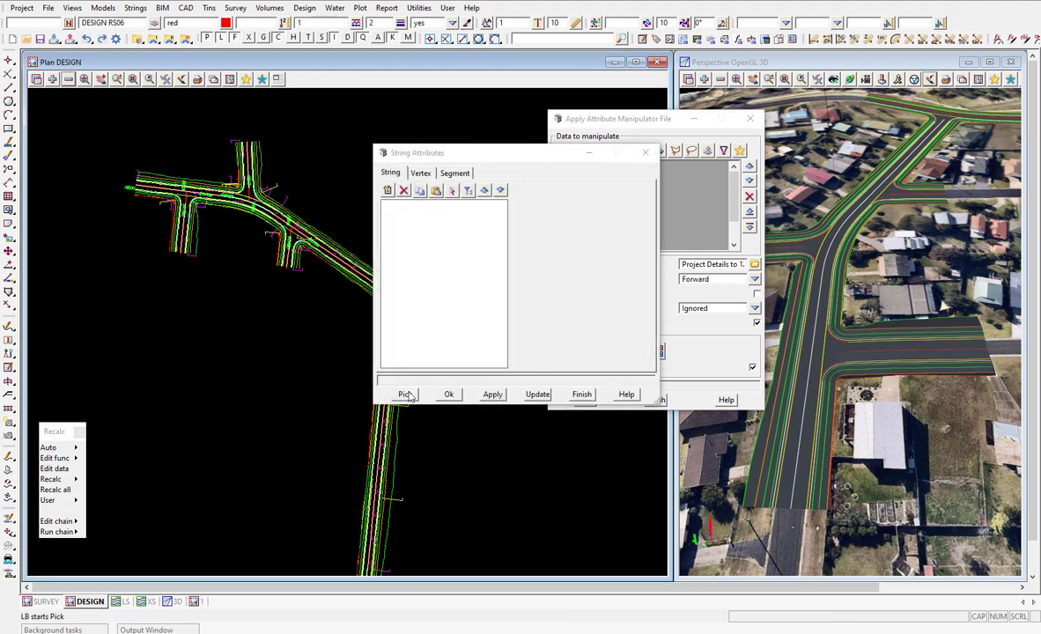
left_click(405, 393)
left_click(299, 247)
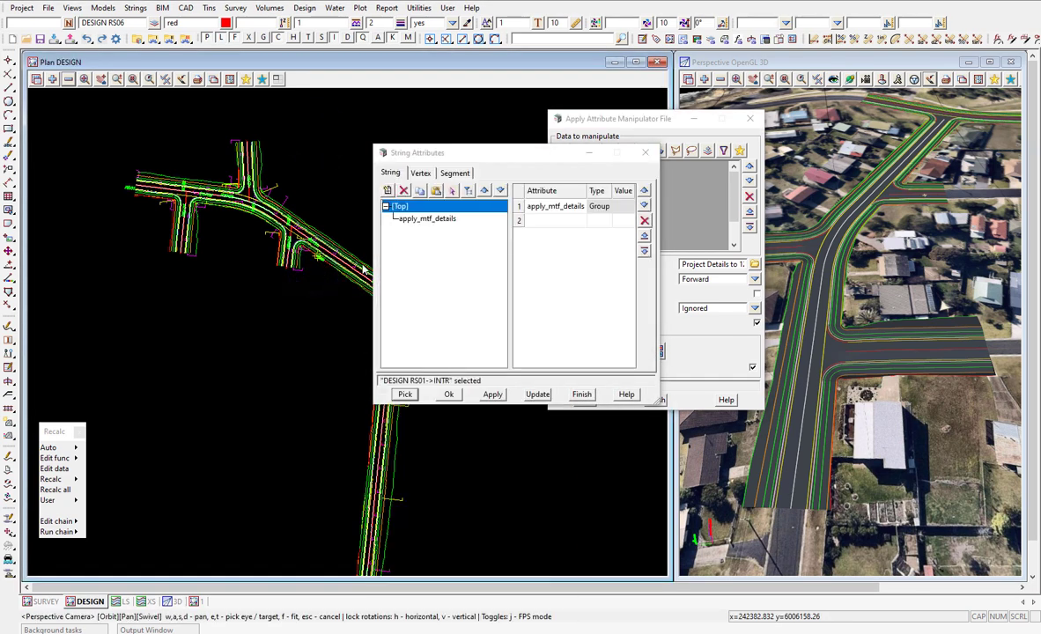
left_click(427, 220)
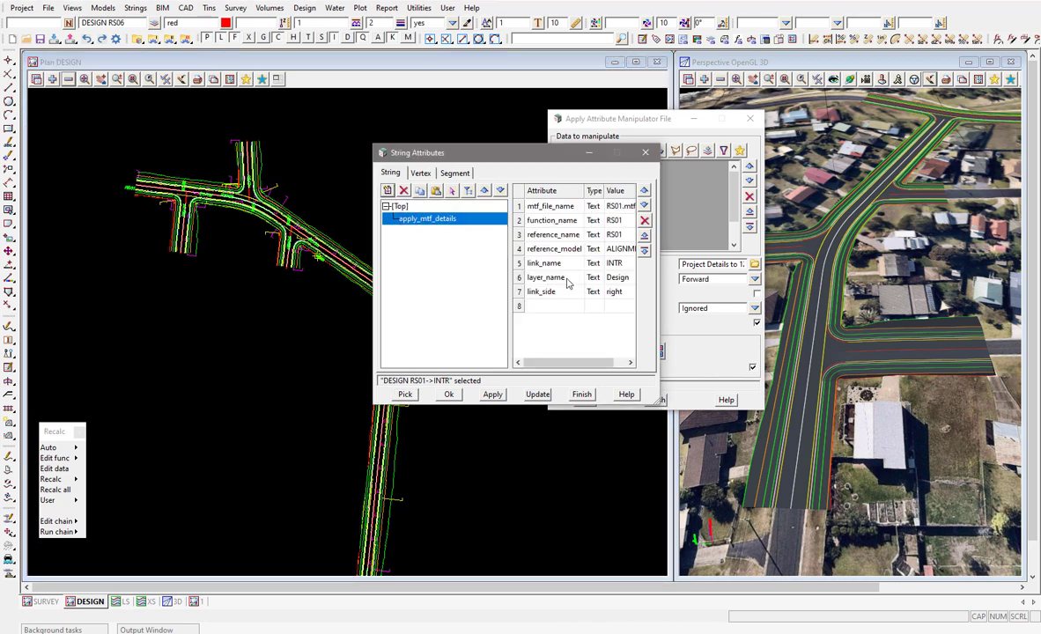
left_click(581, 393)
Step: Apply the manipulator file to the listed models and inspect the PRO_NO attribute value on the DESIGN RS04 EVR string
left_click(585, 400)
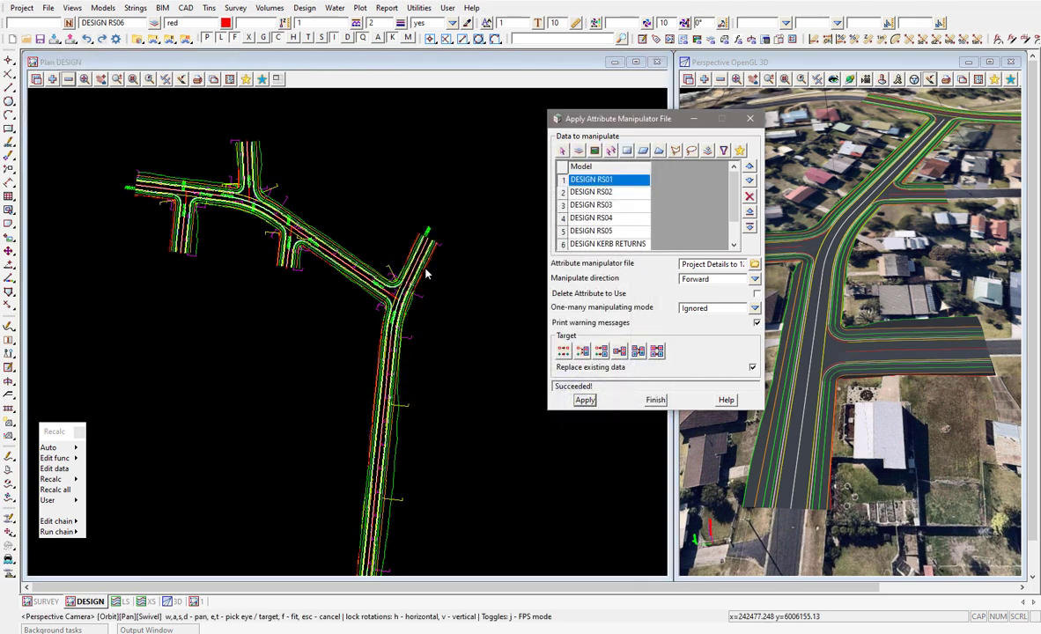
left_click(335, 211)
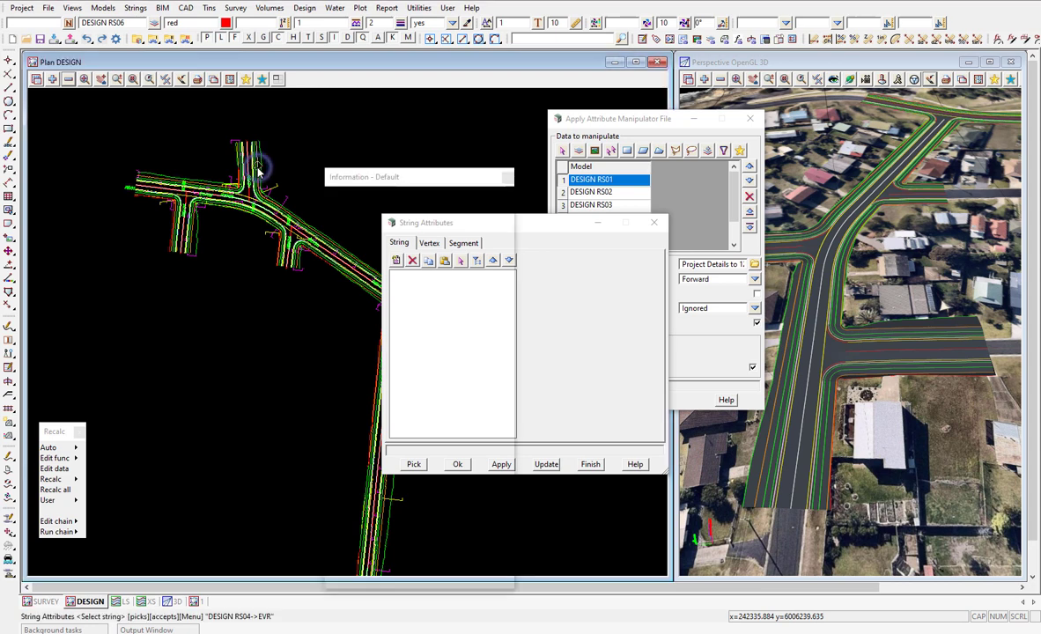
left_click(258, 171)
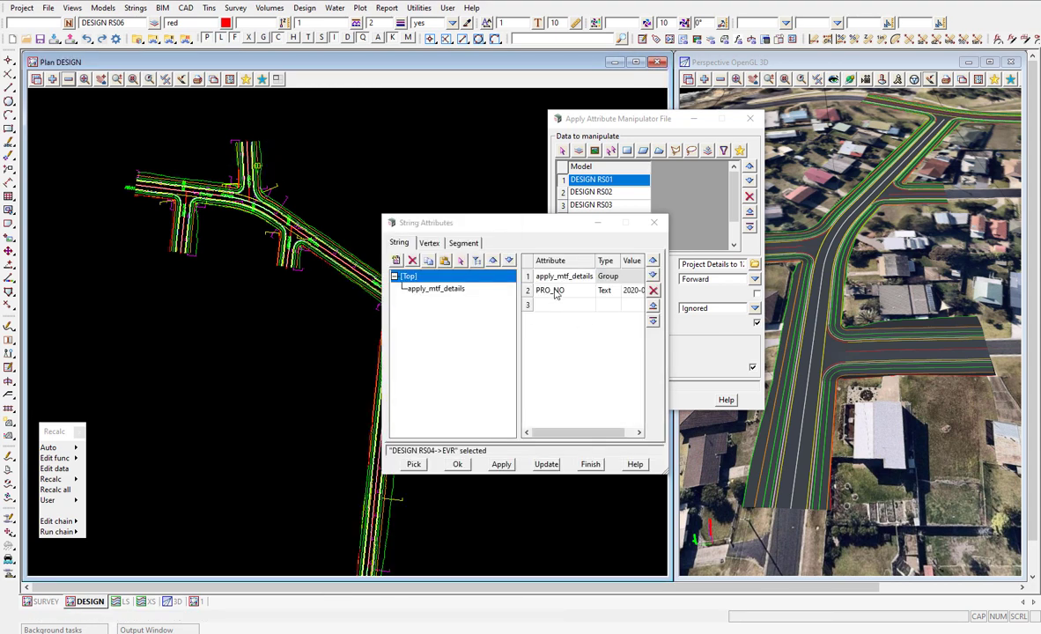
left_click(553, 291)
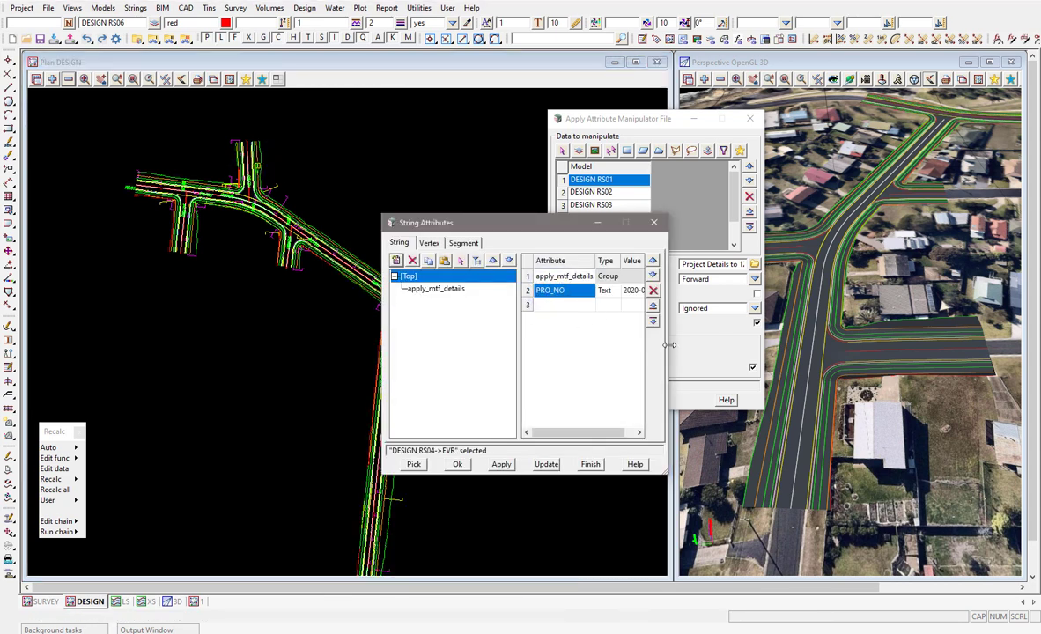
left_click_drag(669, 344, 736, 345)
left_click(675, 293)
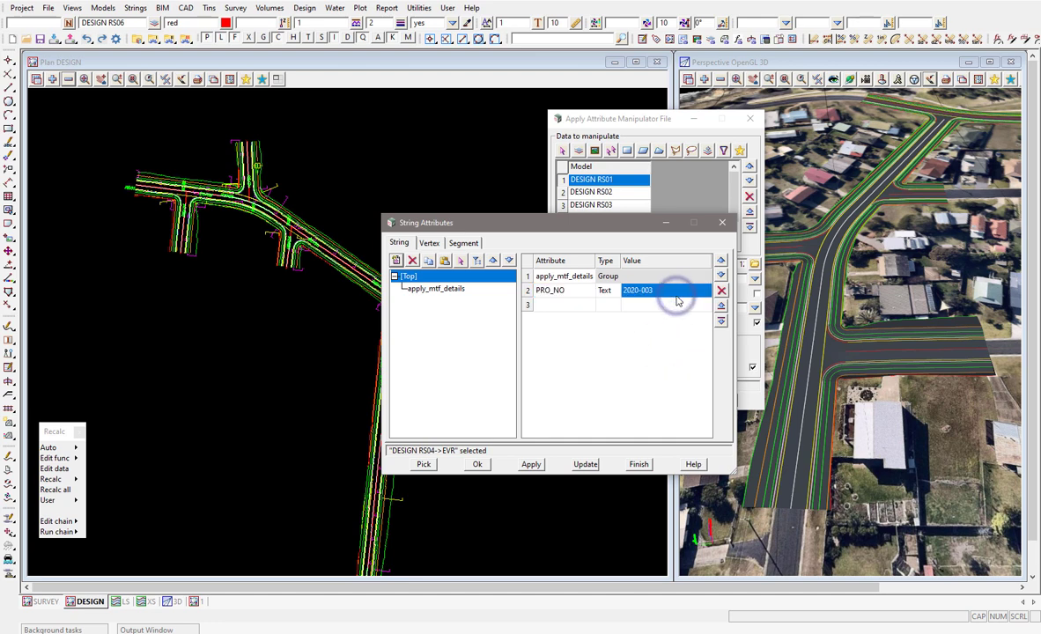